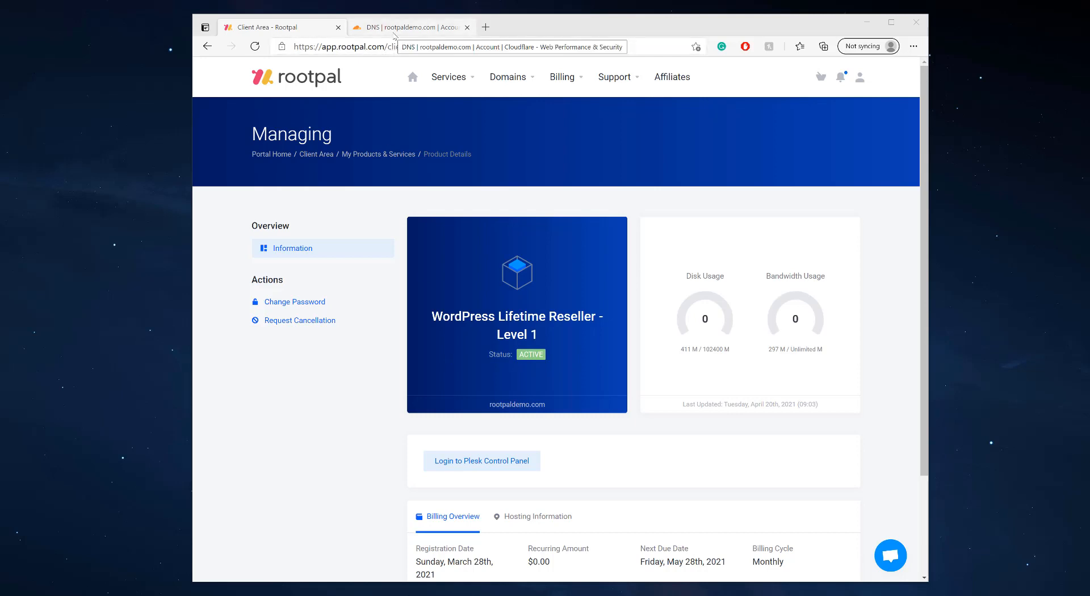
# Log in to the Plesk control panel and open the rootpaldemo.com domain from the Domains list
pyautogui.click(472, 464)
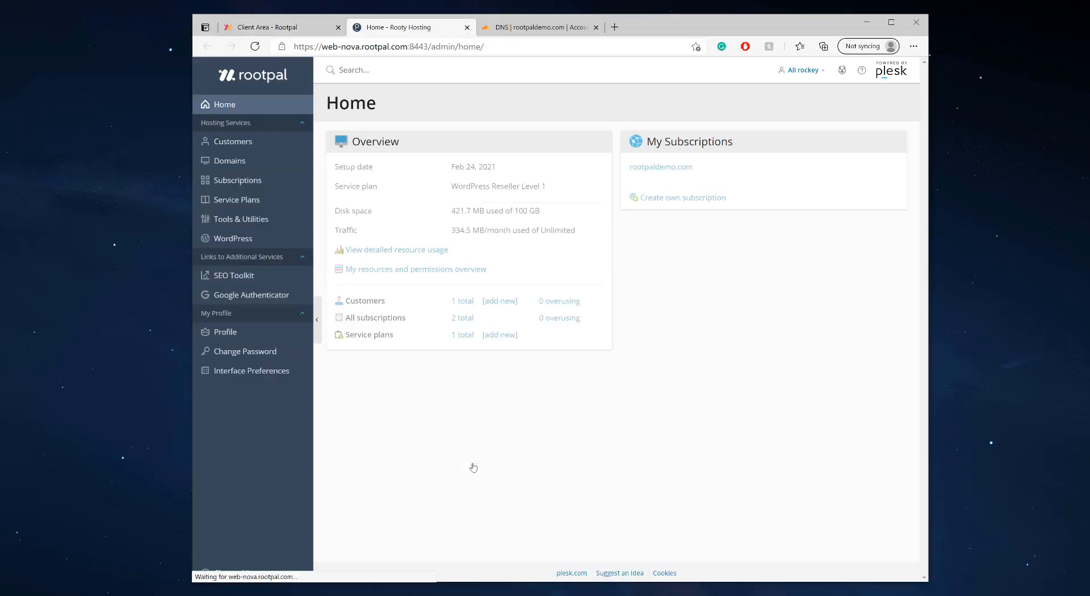
pyautogui.click(256, 164)
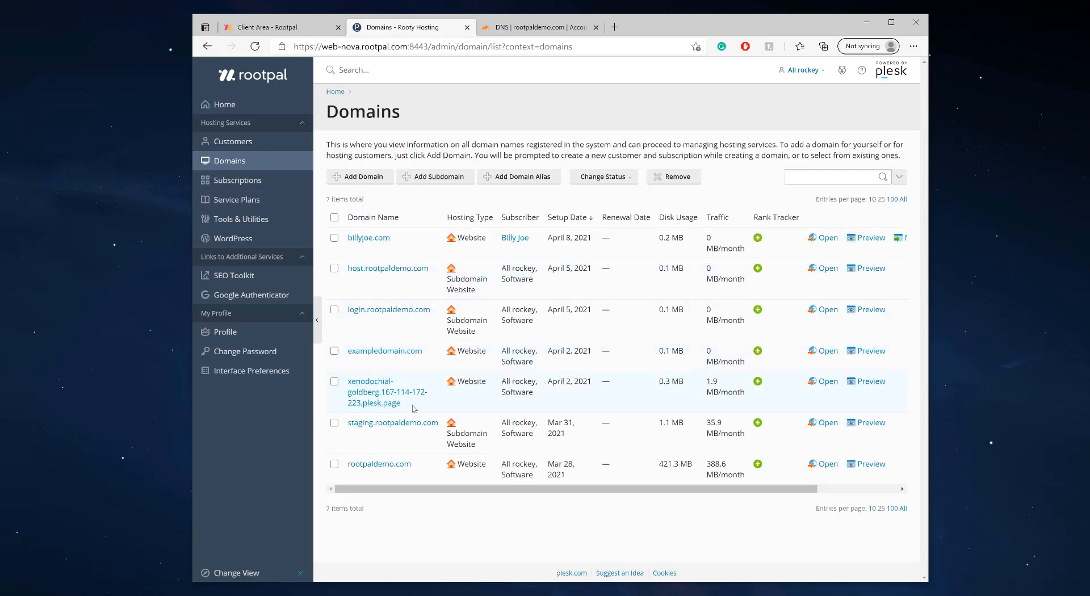
pyautogui.click(392, 465)
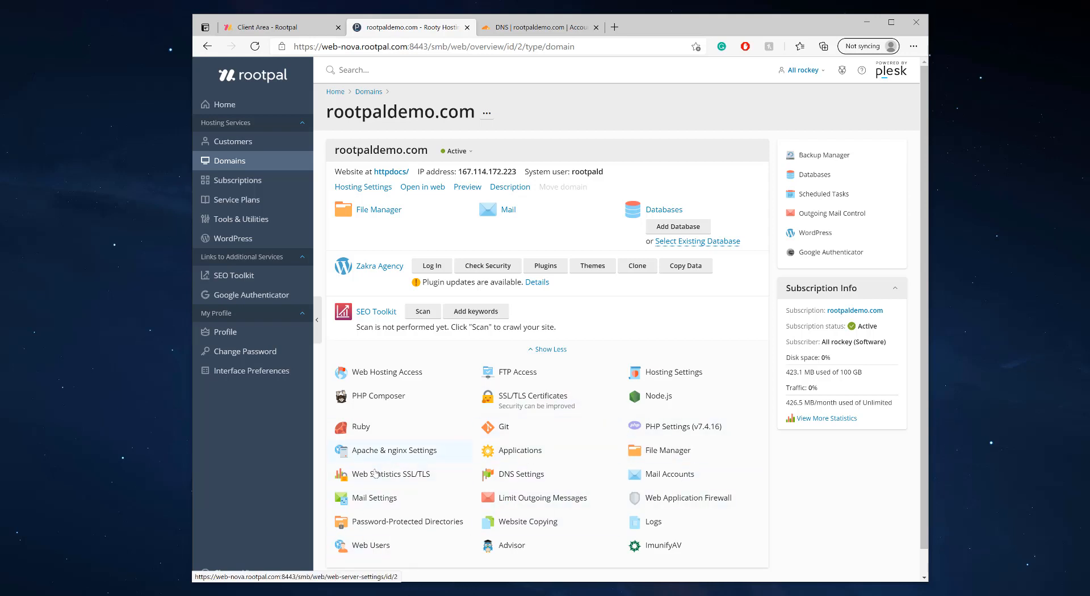
pyautogui.scroll(-1, 656, 387)
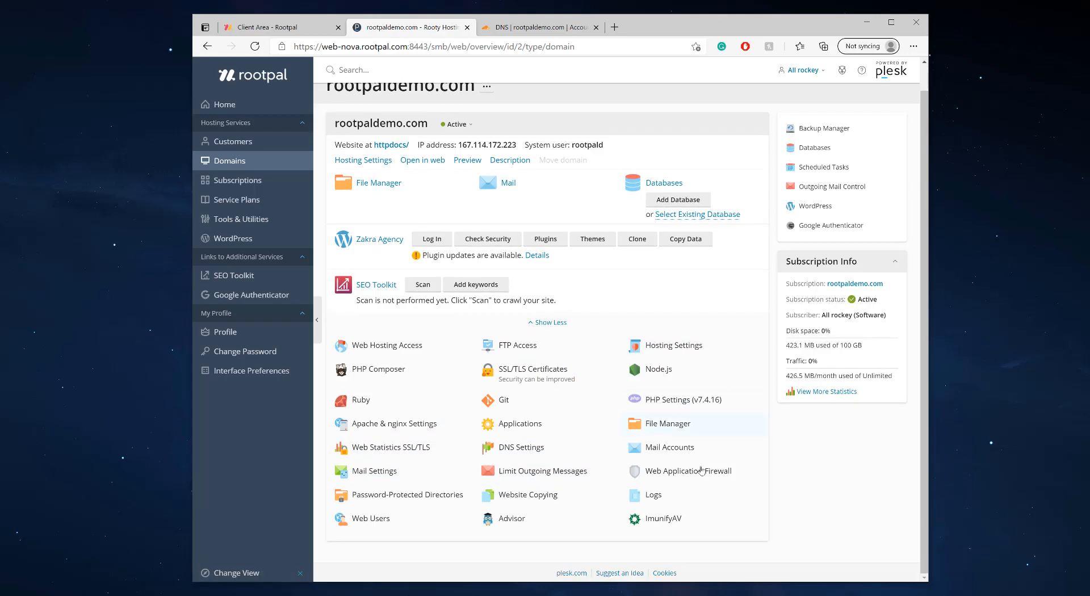
# Open rootpaldemo.com's DNS Settings, listing 23 zone records under an offline-website warning
pyautogui.click(516, 449)
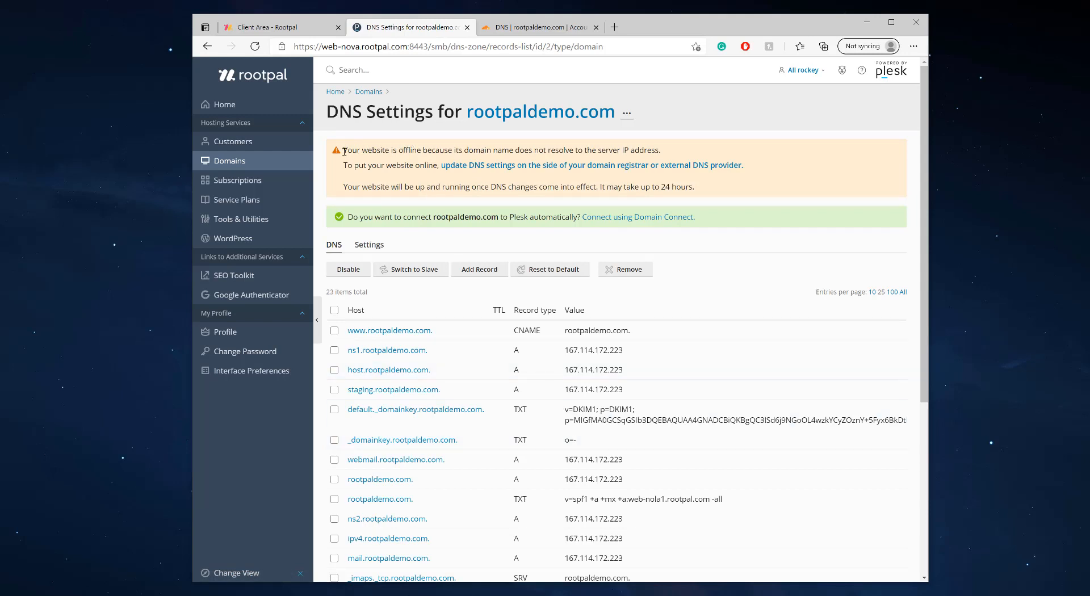
pyautogui.moveTo(344, 150); pyautogui.dragTo(669, 150)
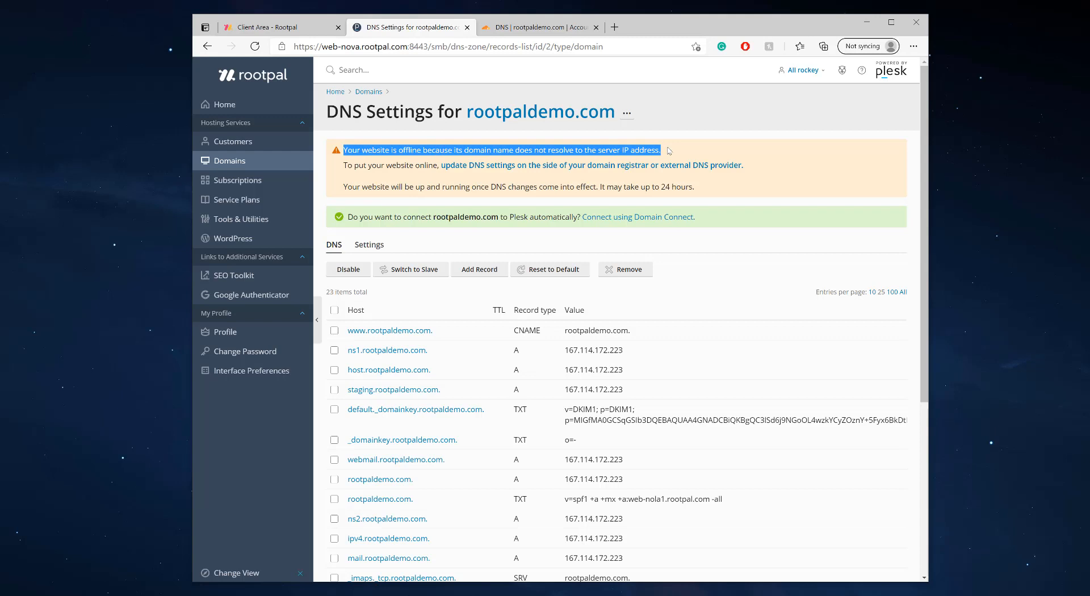
pyautogui.click(668, 150)
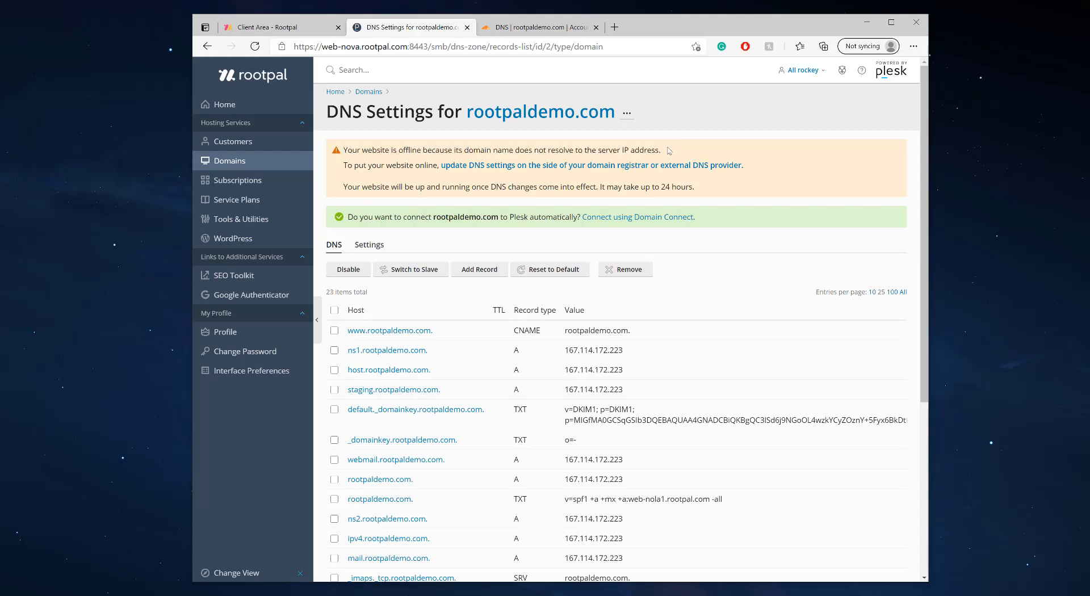
# Review Cloudflare's mostly proxied A records for rootpaldemo.com against Plesk's DNS list
pyautogui.click(545, 33)
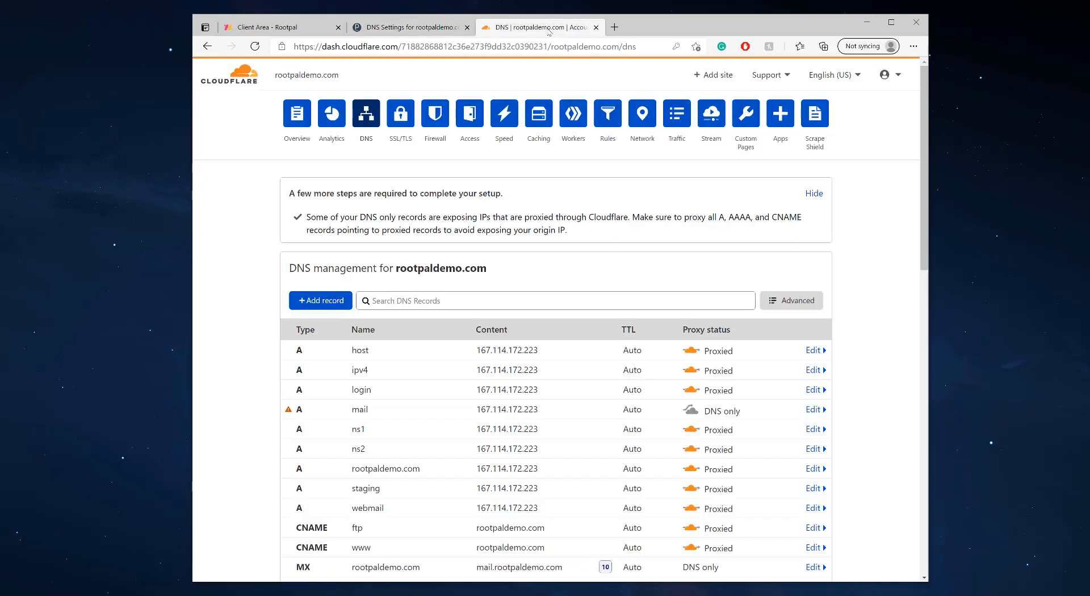
pyautogui.scroll(-3, 507, 233)
pyautogui.scroll(3, 507, 233)
pyautogui.scroll(-4, 445, 283)
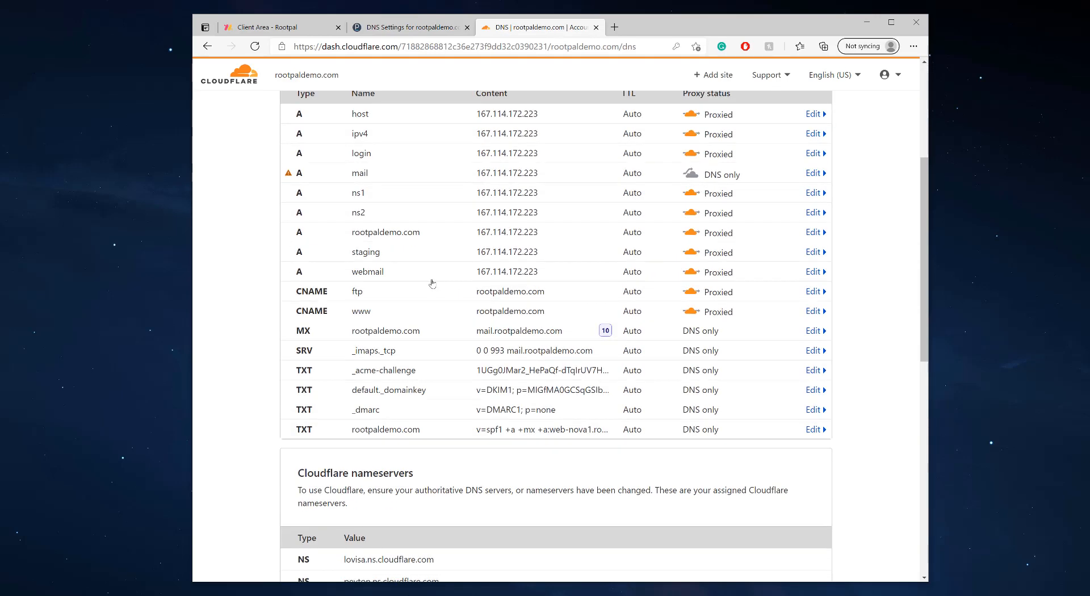
pyautogui.scroll(3, 430, 285)
pyautogui.scroll(-3, 430, 285)
pyautogui.scroll(1, 576, 245)
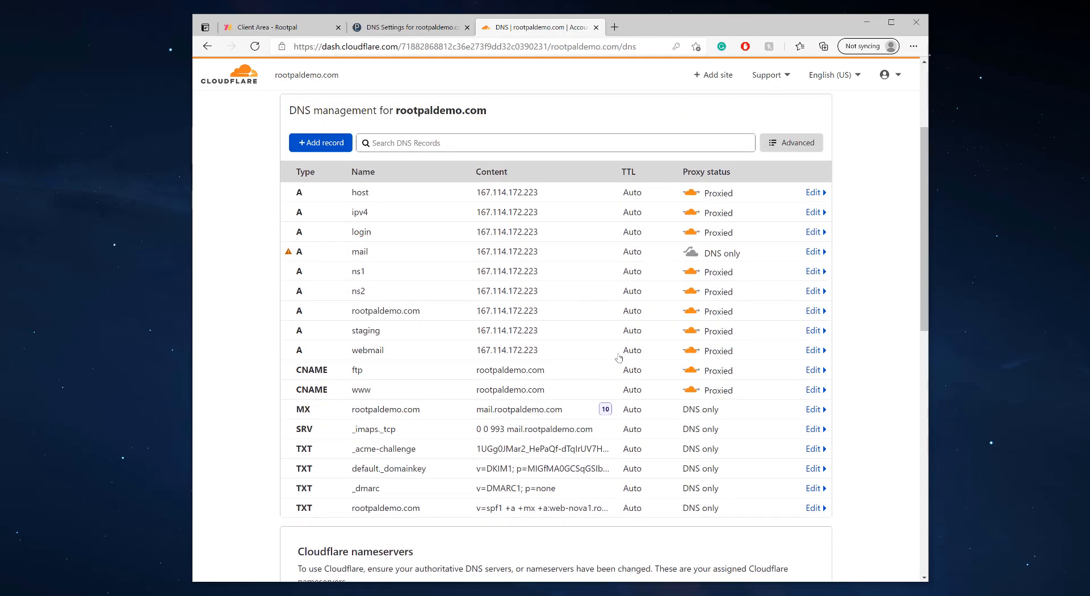
pyautogui.click(420, 28)
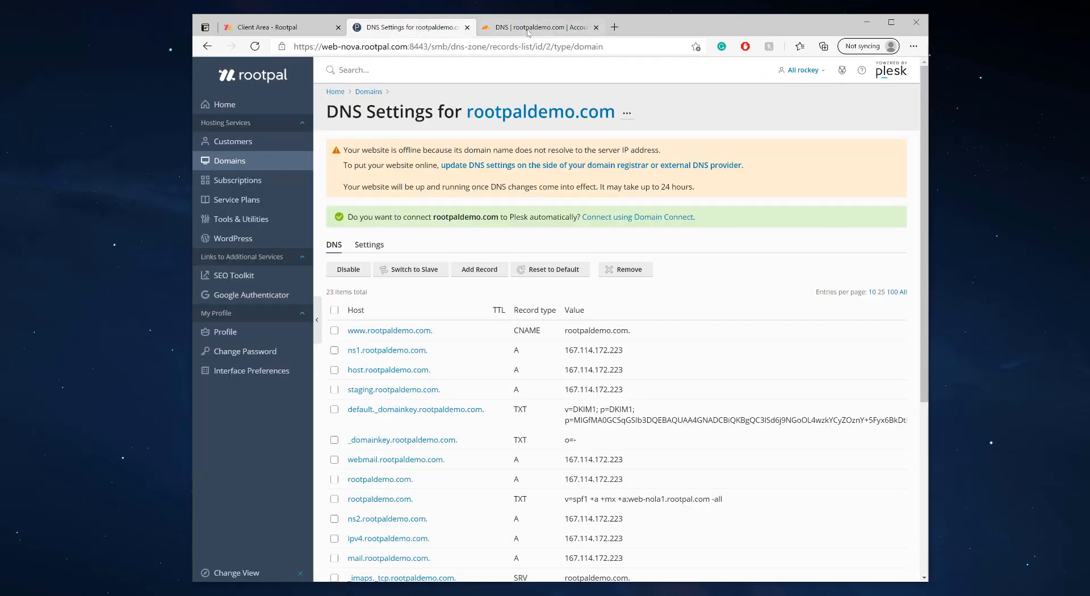
pyautogui.click(534, 27)
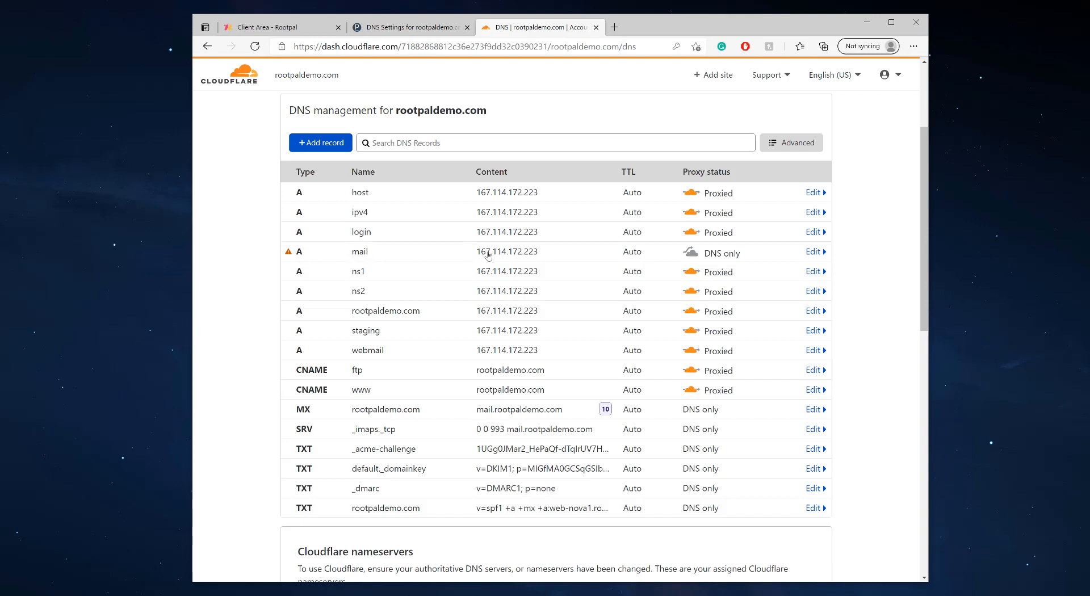
pyautogui.click(692, 258)
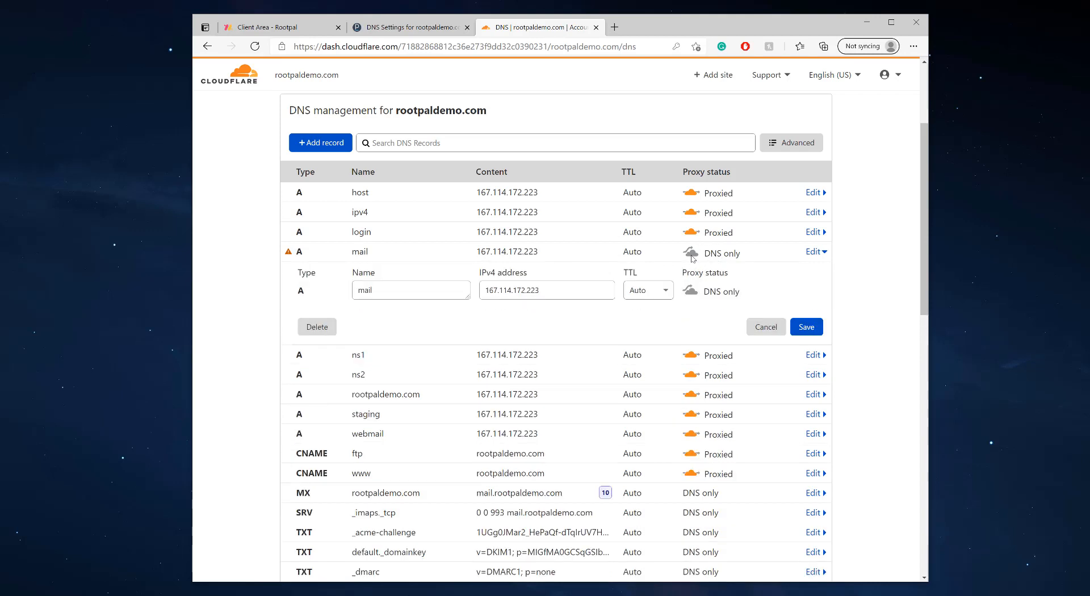
pyautogui.click(692, 292)
pyautogui.click(692, 294)
pyautogui.click(692, 292)
pyautogui.click(692, 292)
pyautogui.click(766, 327)
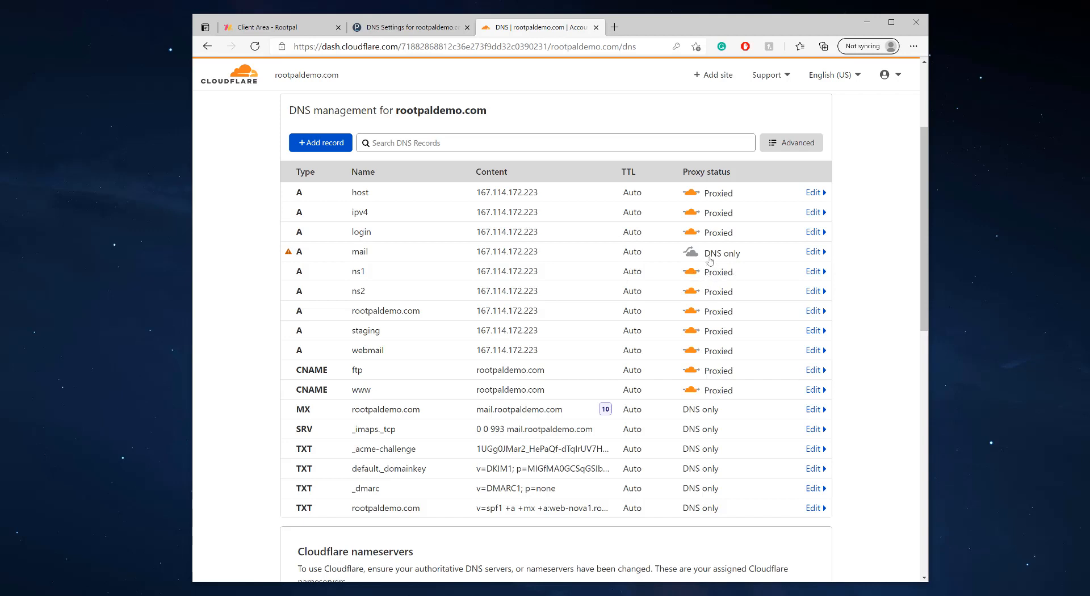
# Compare the Plesk and Cloudflare DNS lists again, then return to the rootpaldemo.com overview
pyautogui.click(389, 30)
pyautogui.scroll(-5, 523, 305)
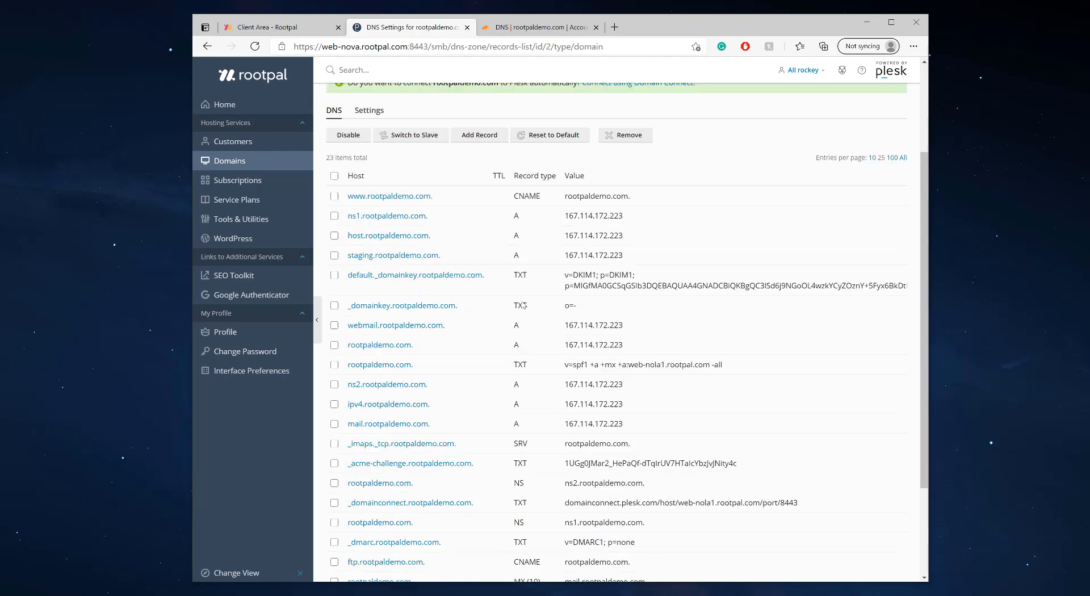
pyautogui.scroll(4, 523, 305)
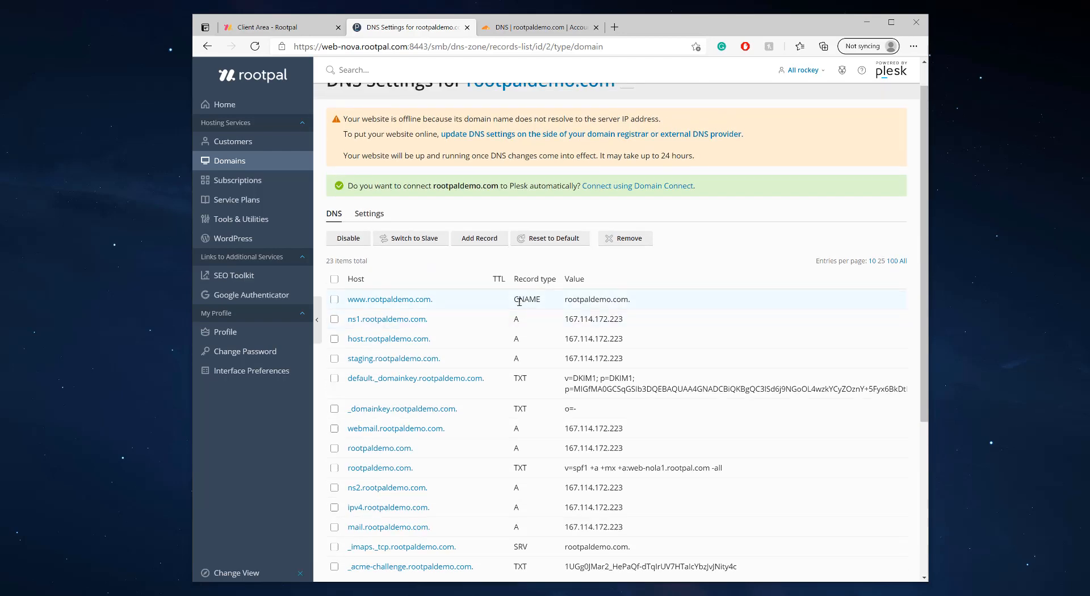
pyautogui.click(542, 31)
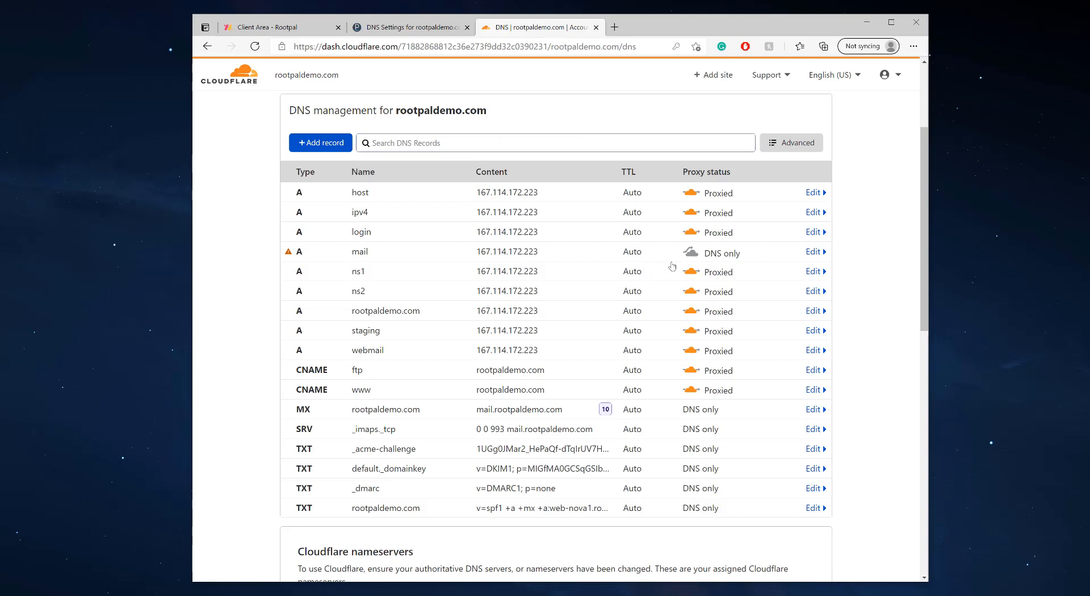
pyautogui.click(400, 28)
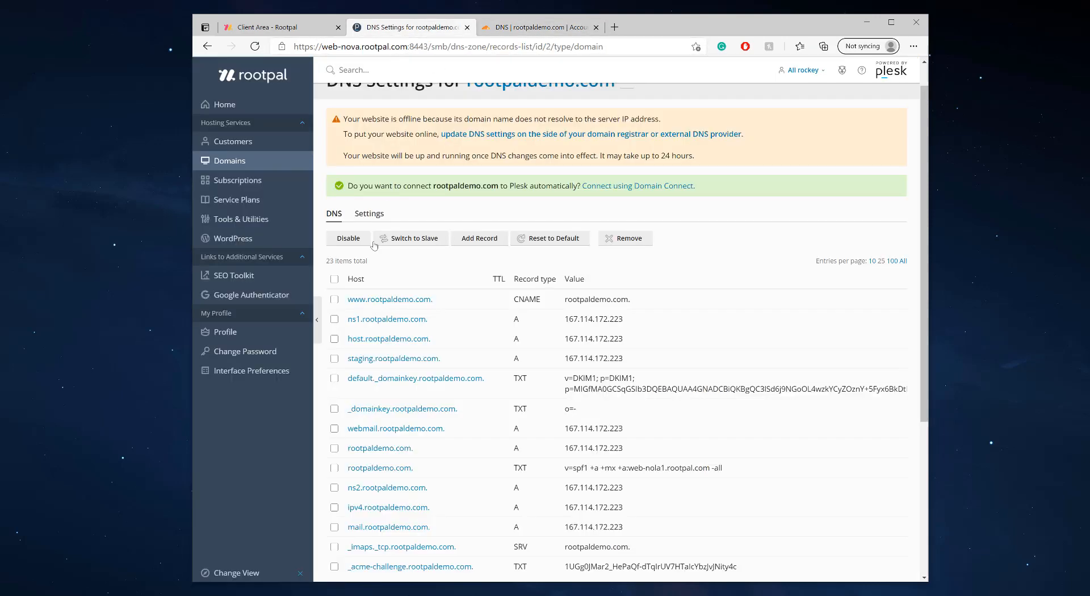
pyautogui.scroll(1, 448, 335)
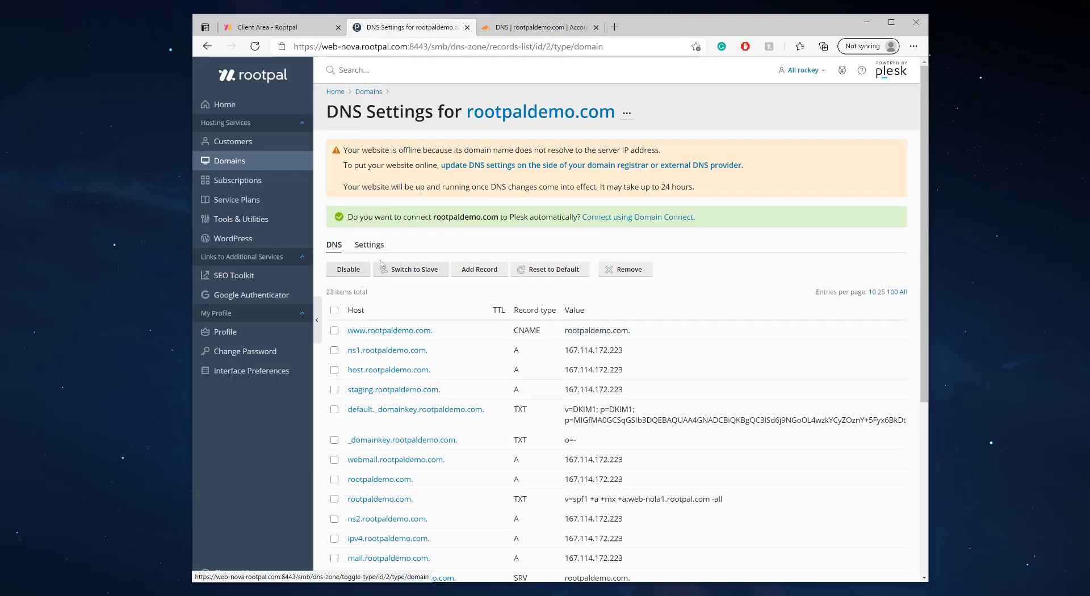
pyautogui.click(522, 112)
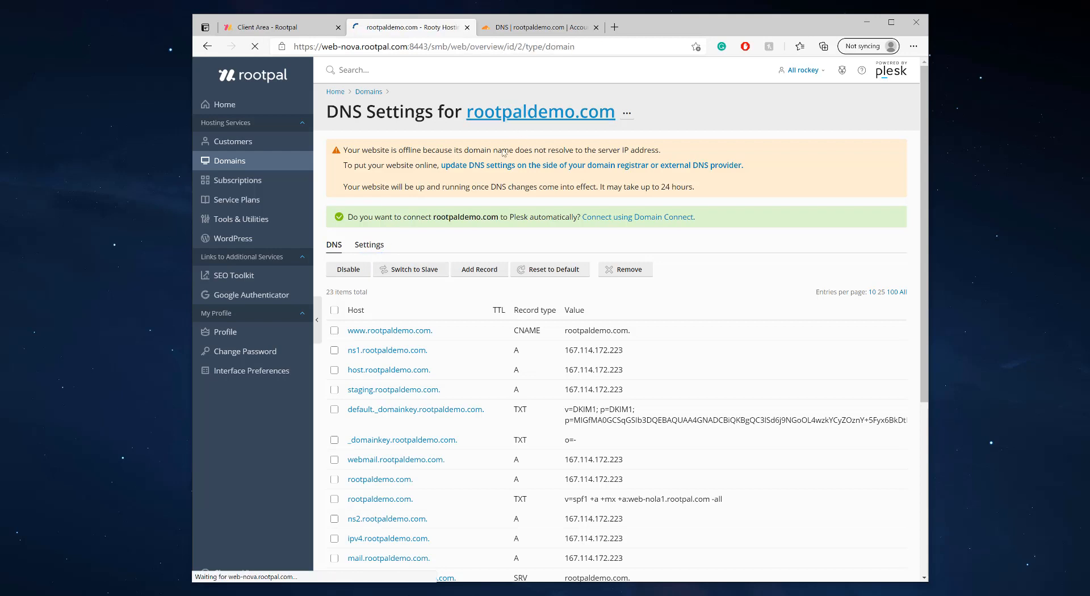
# Open rootpaldemo.com's SSL/TLS Certificates page and show the additional components, including IMAP/POP/SMTP mail access
pyautogui.click(528, 431)
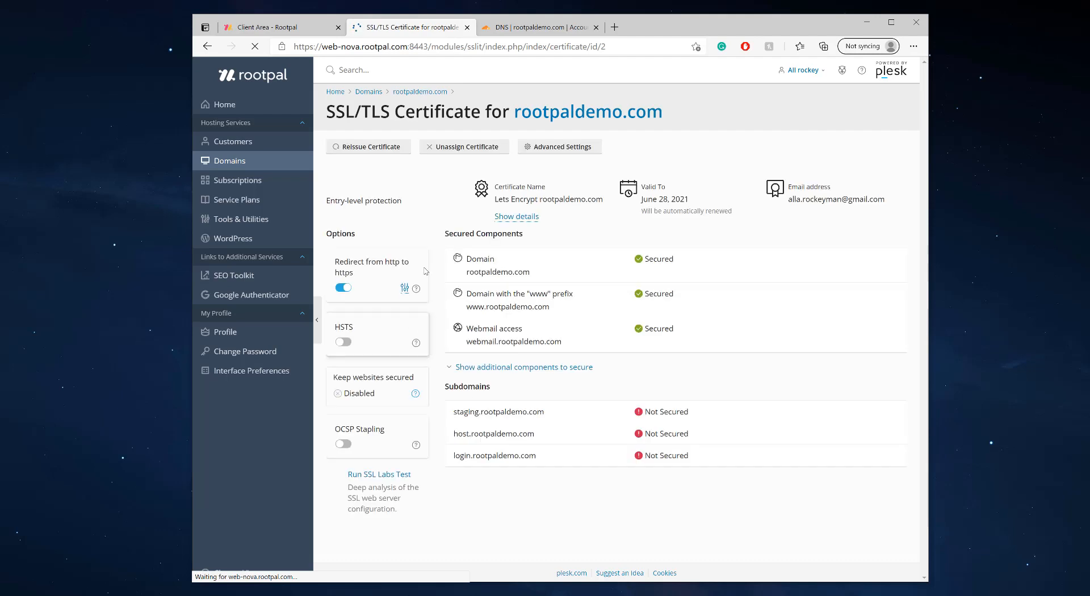
pyautogui.click(500, 373)
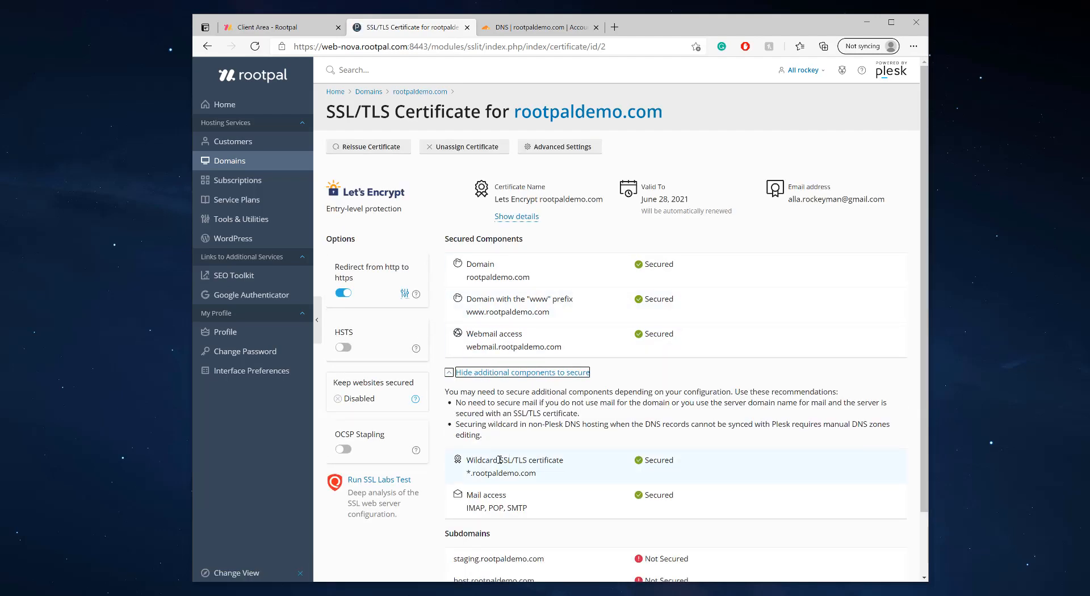
pyautogui.scroll(-2, 500, 493)
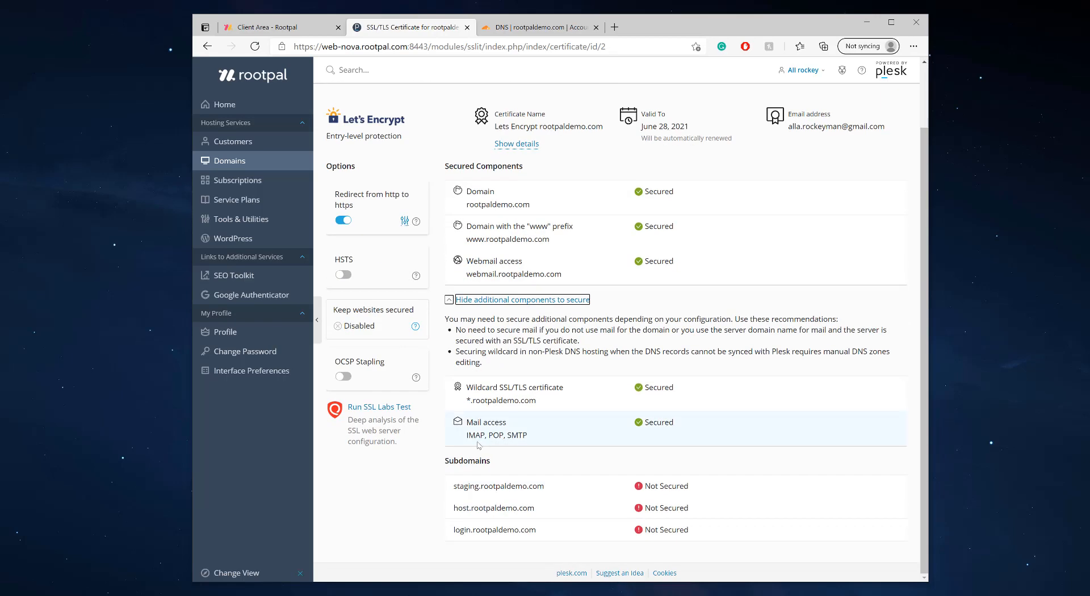
pyautogui.moveTo(469, 438); pyautogui.dragTo(545, 440)
pyautogui.click(543, 440)
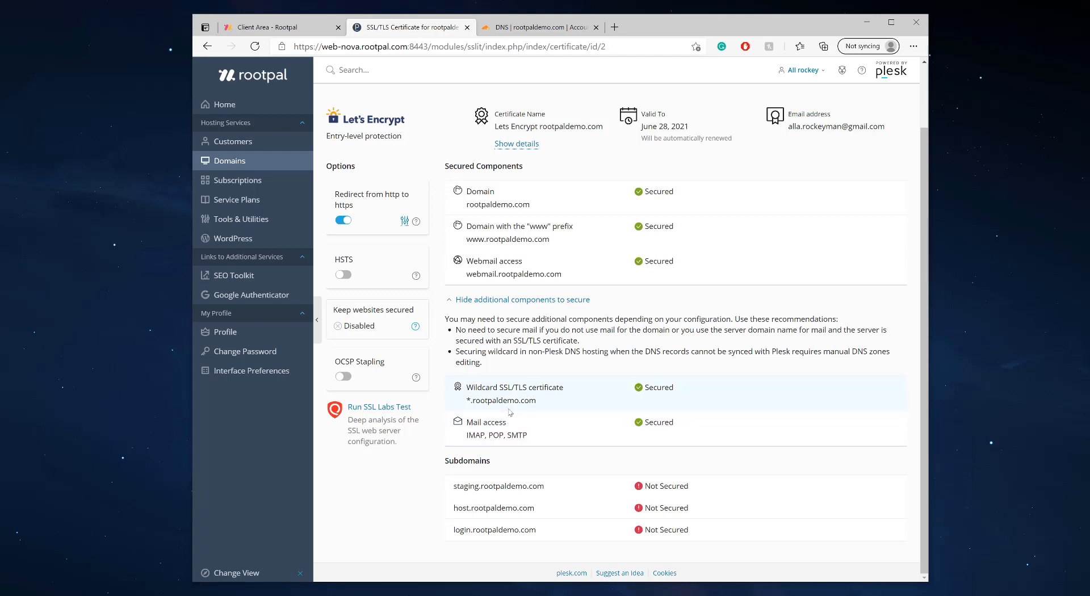
# After glancing at Cloudflare's DNS records, start reissuing the rootpaldemo.com certificate
pyautogui.click(499, 27)
pyautogui.scroll(-6, 485, 377)
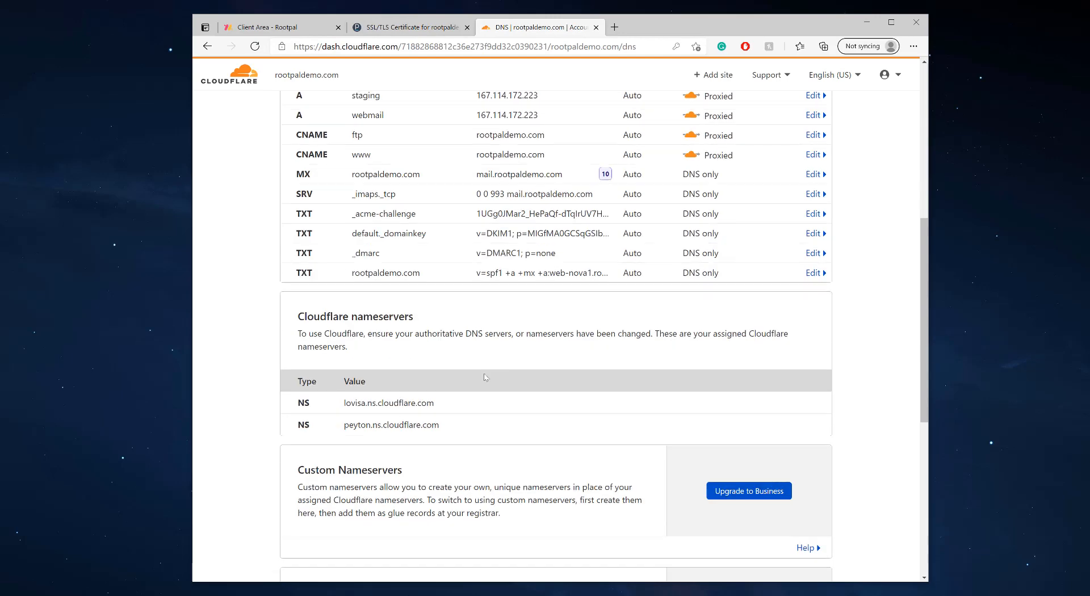
pyautogui.scroll(3, 485, 377)
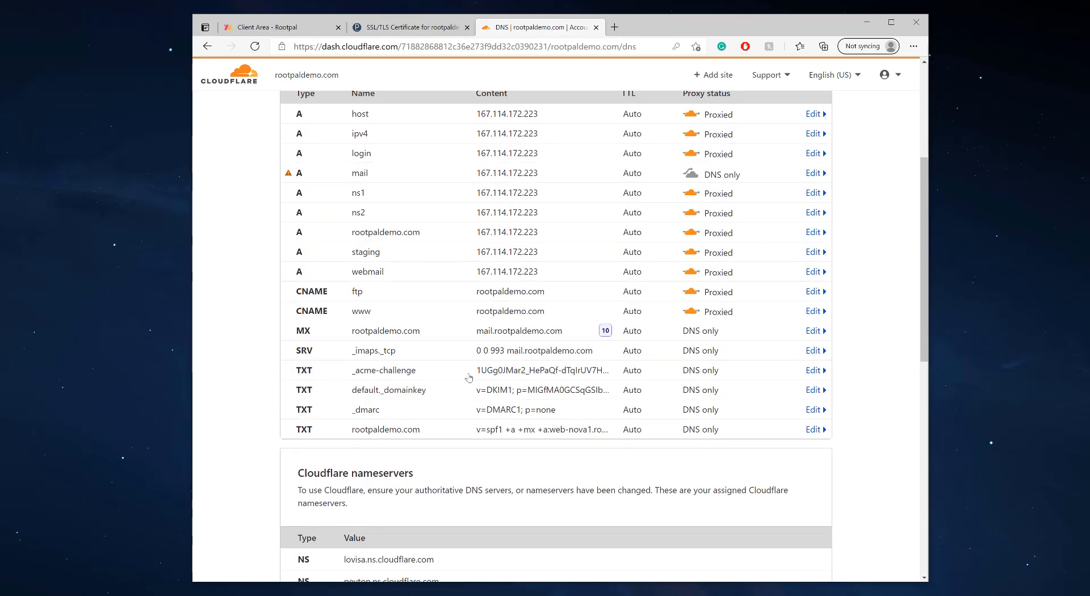
pyautogui.click(451, 27)
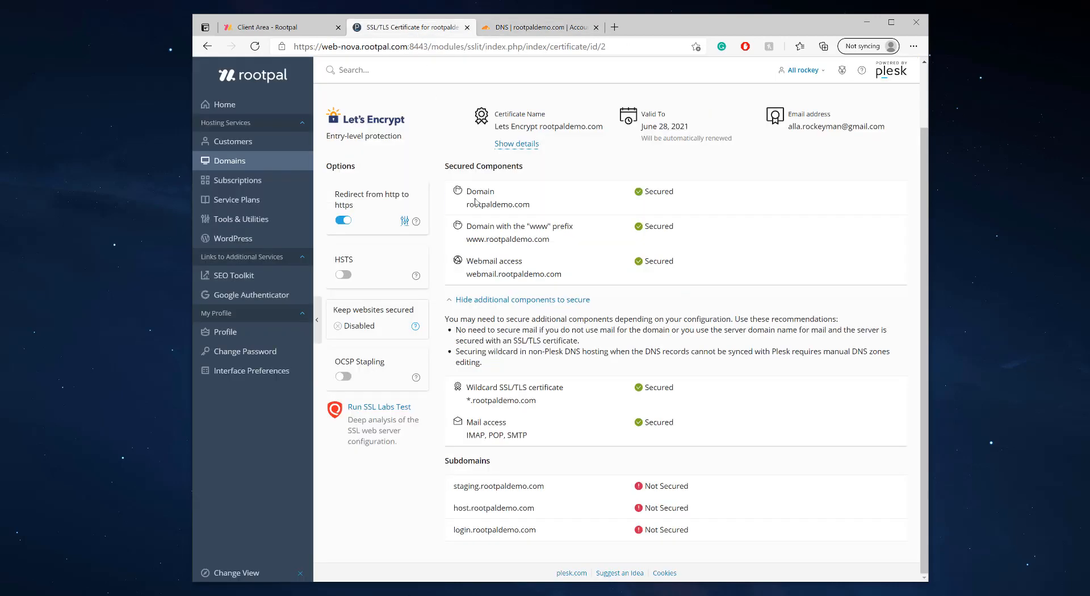
pyautogui.click(381, 146)
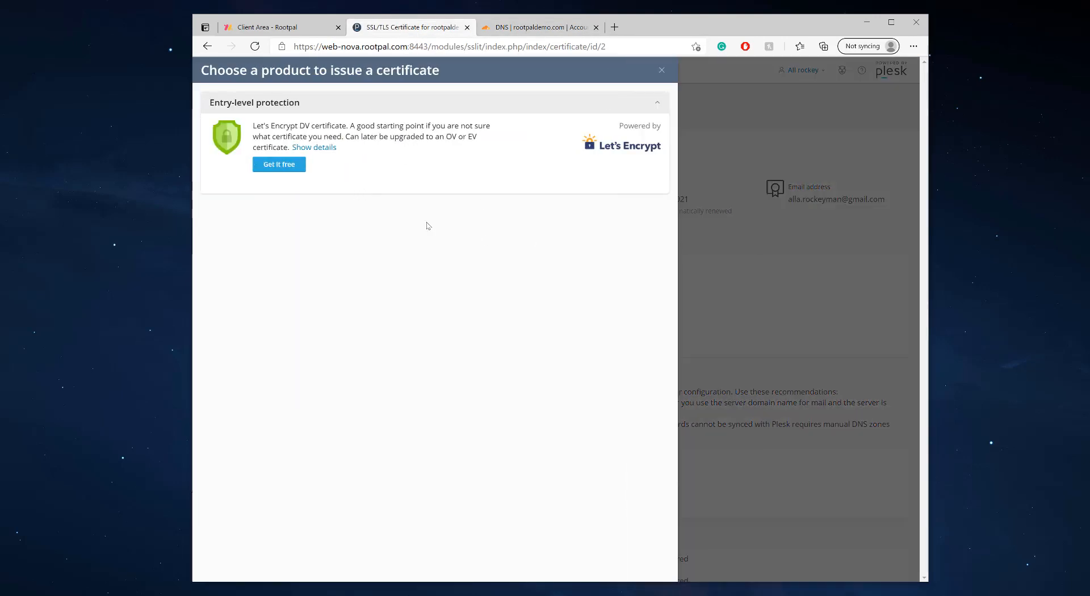
# Request the free wildcard Let's Encrypt certificate and copy the required _acme-challenge record name
pyautogui.click(292, 165)
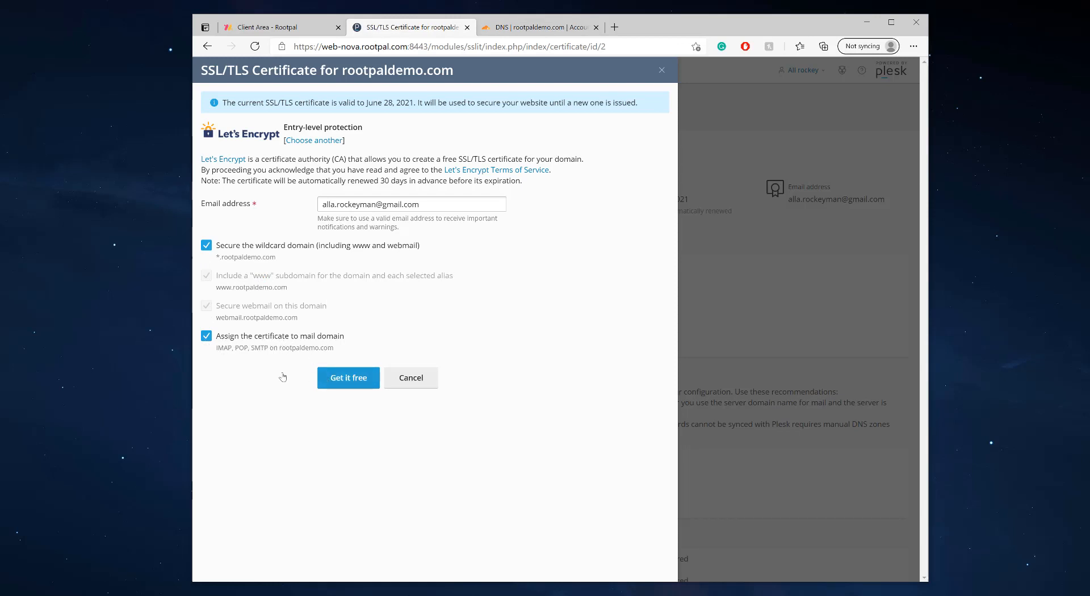
pyautogui.click(348, 379)
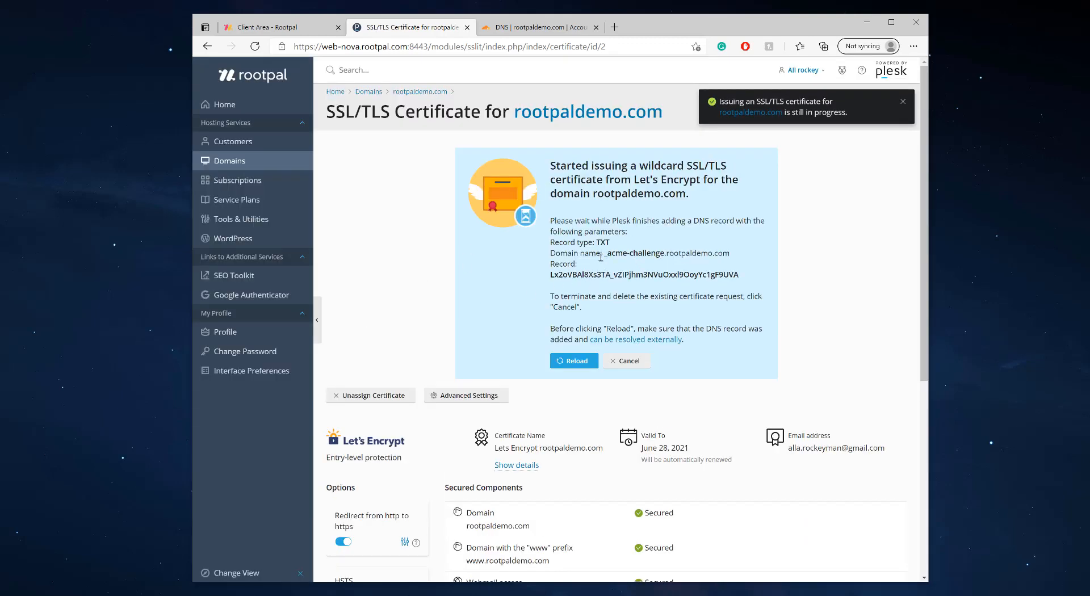
pyautogui.moveTo(604, 254); pyautogui.dragTo(665, 254)
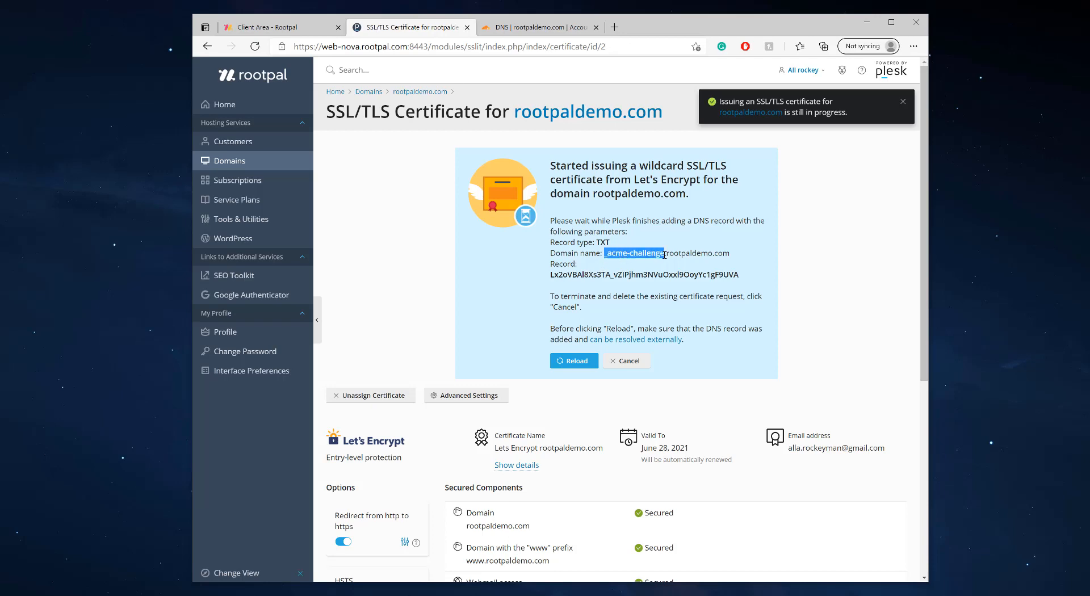
pyautogui.rightClick(623, 254)
pyautogui.click(653, 261)
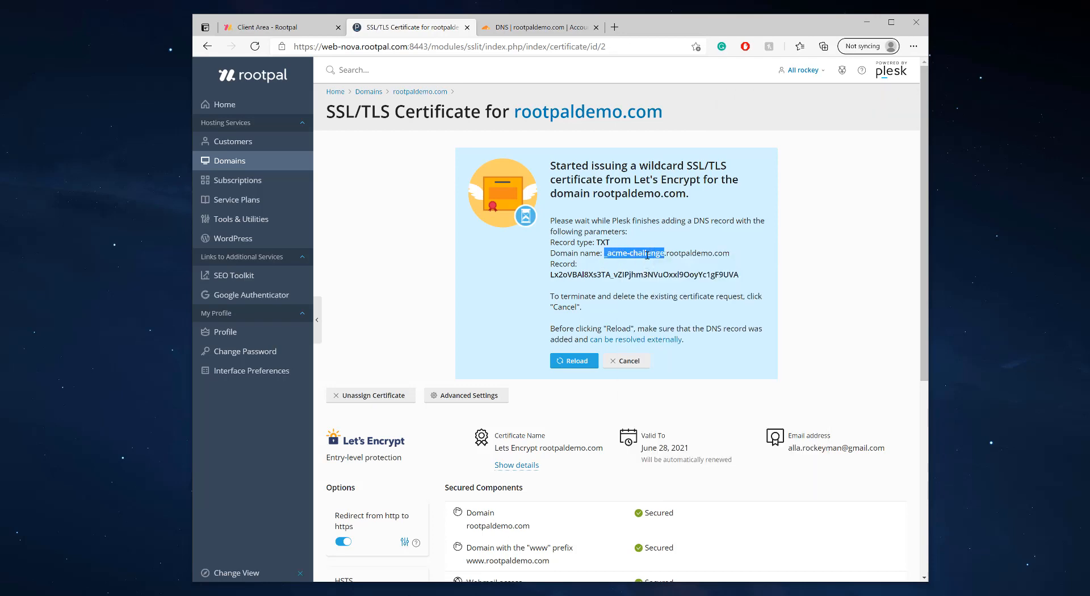
pyautogui.click(525, 28)
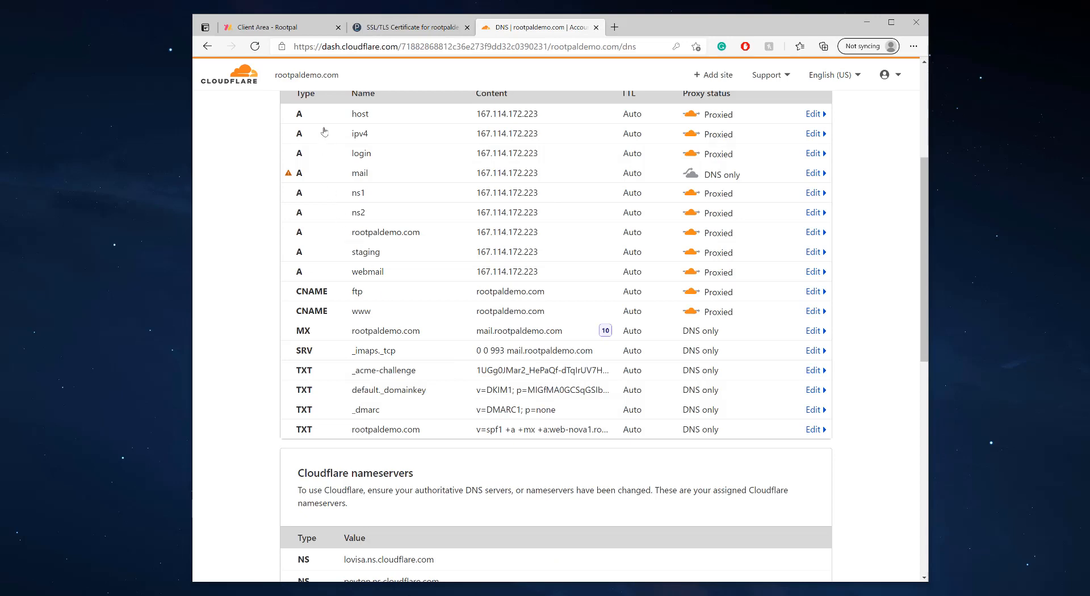
# Delete the old _acme-challenge TXT record in Cloudflare
pyautogui.scroll(-1, 358, 283)
pyautogui.click(461, 374)
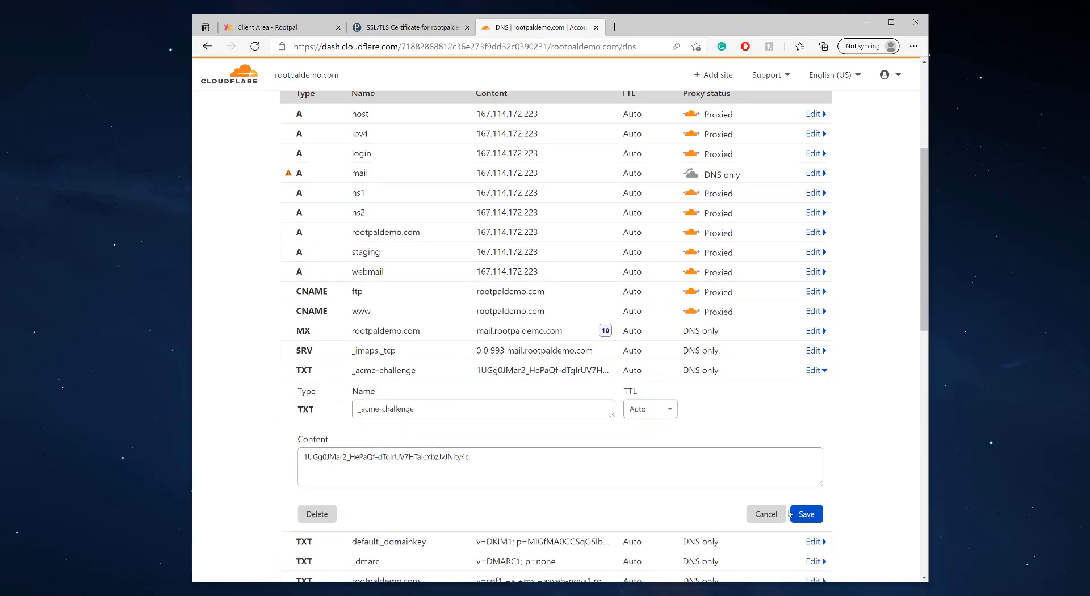
pyautogui.click(315, 514)
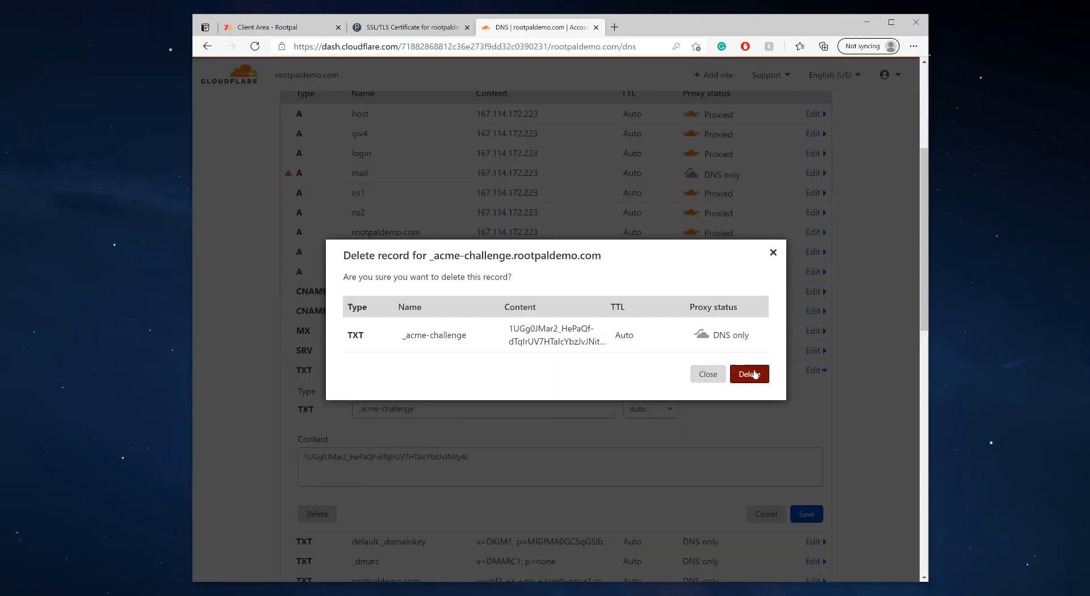
pyautogui.click(744, 375)
pyautogui.scroll(5, 341, 284)
# Add a new TXT record named _acme-challenge
pyautogui.click(321, 300)
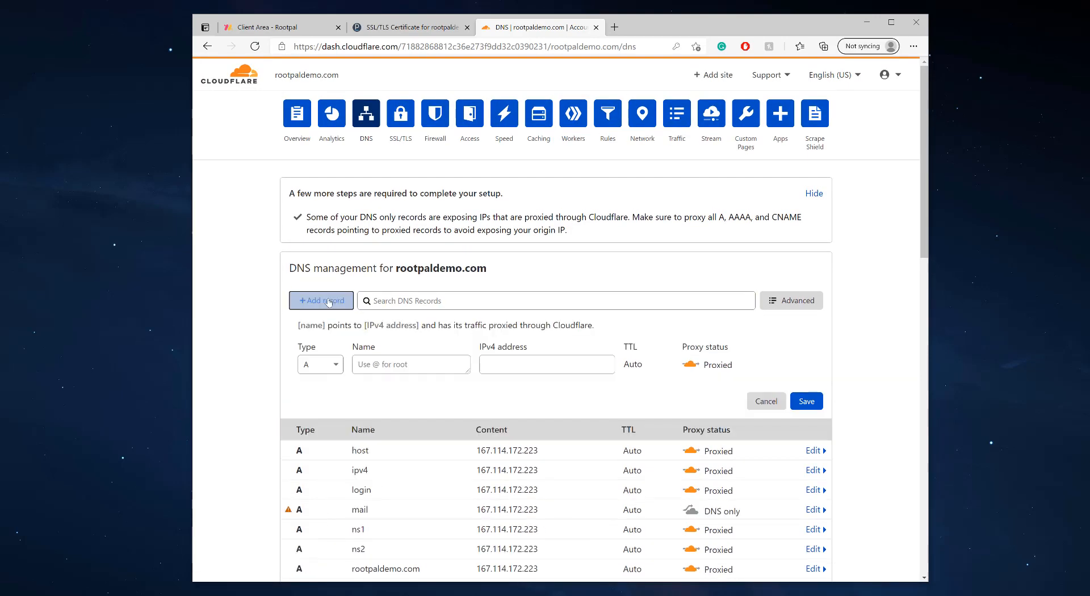
pyautogui.click(318, 368)
pyautogui.write('txt')
pyautogui.press('Return')
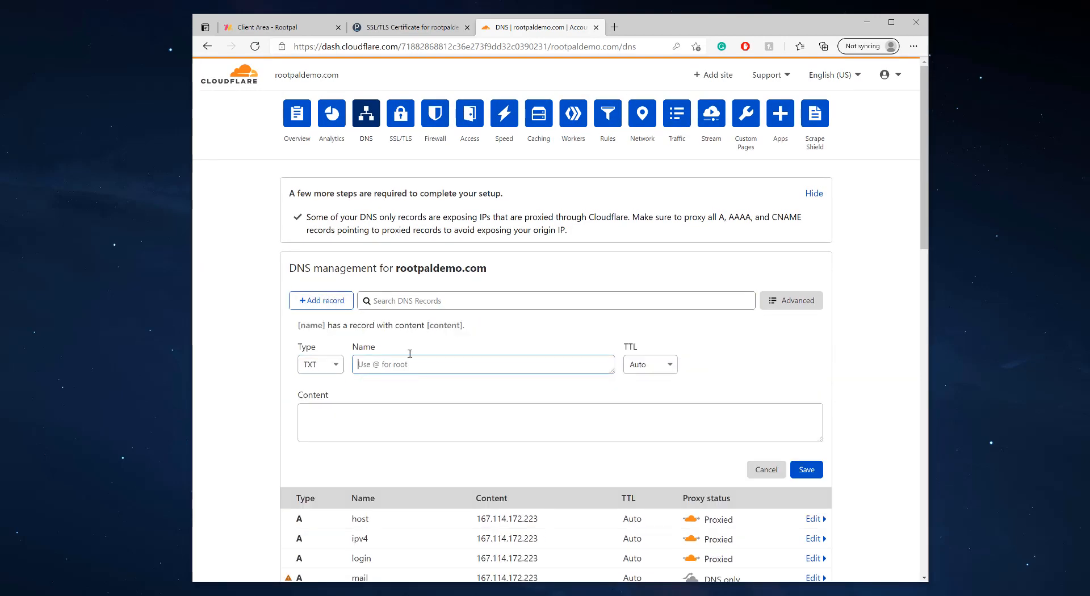
pyautogui.hotkey('ctrl', 'v')
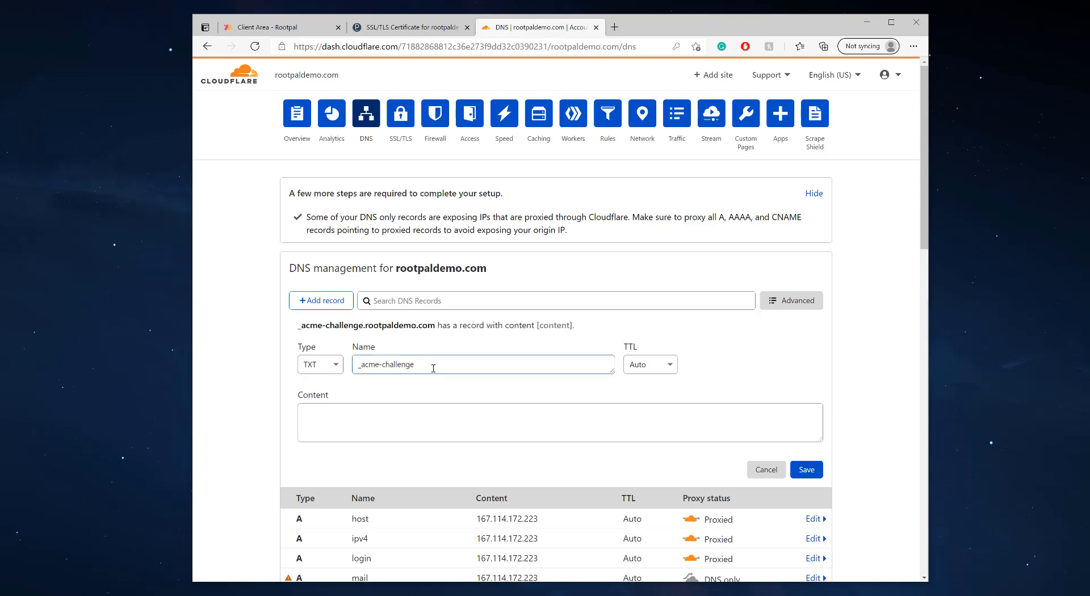
# Paste Plesk's challenge value as the record content and save the TXT record
pyautogui.click(424, 28)
pyautogui.moveTo(552, 275); pyautogui.dragTo(739, 275)
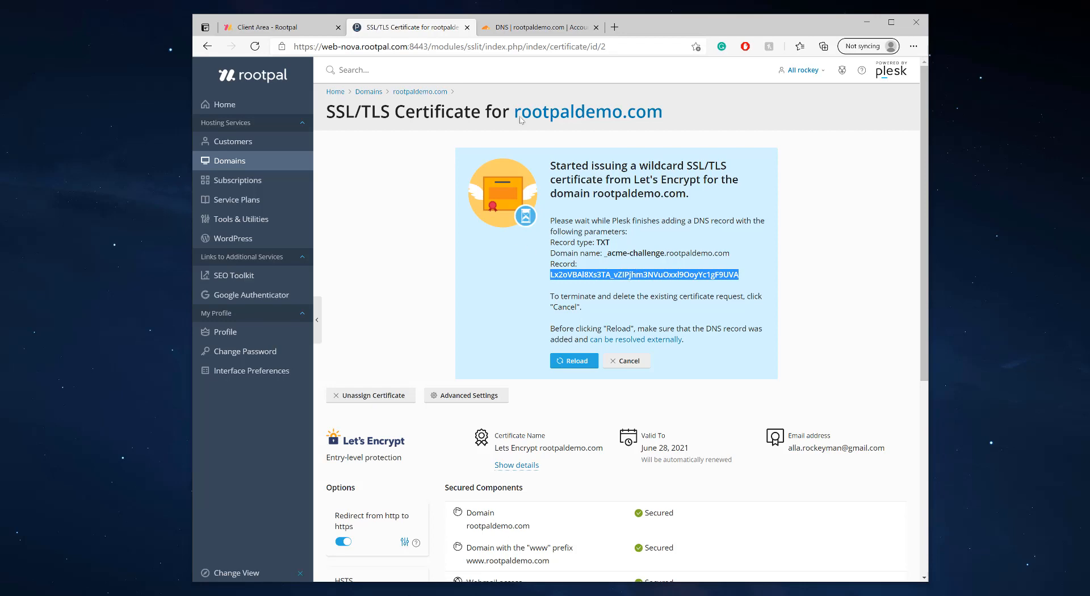
pyautogui.click(539, 27)
pyautogui.click(402, 419)
pyautogui.hotkey('ctrl', 'v')
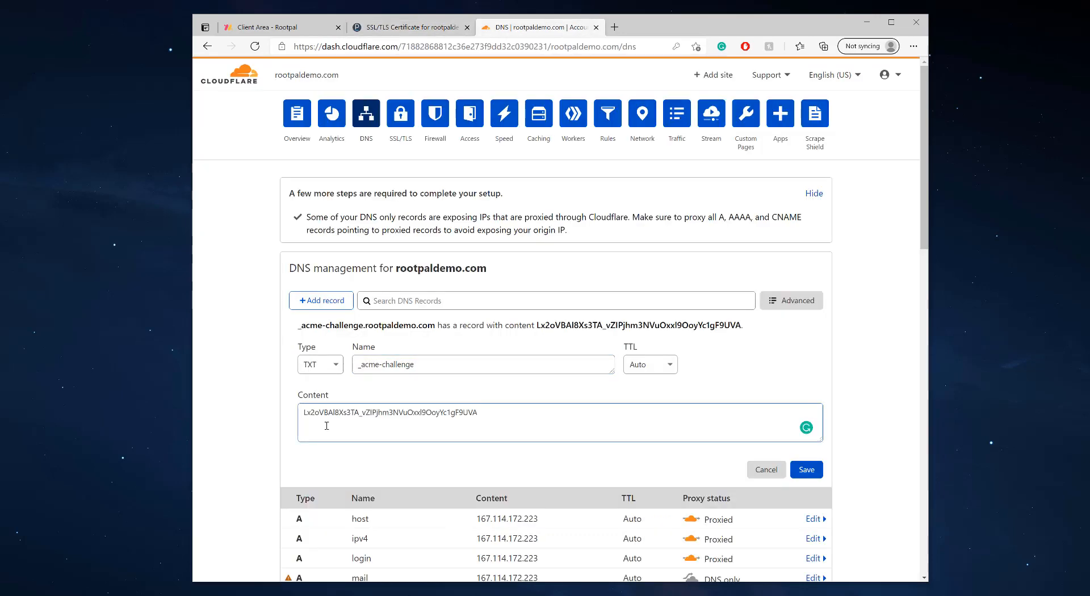
pyautogui.click(806, 471)
pyautogui.scroll(-2, 338, 373)
pyautogui.scroll(1, 352, 340)
pyautogui.scroll(-1, 365, 307)
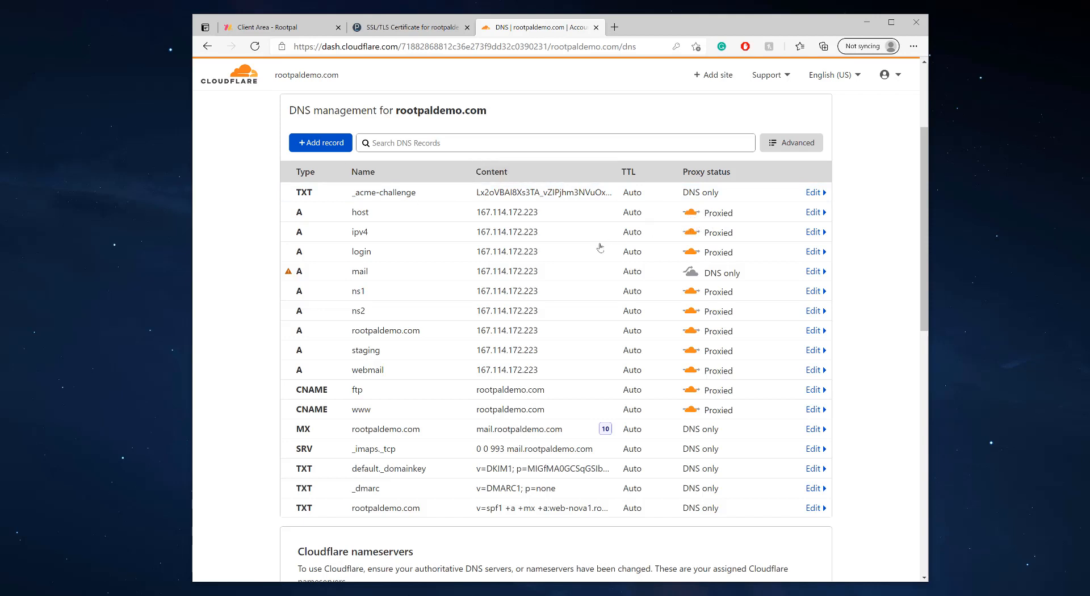
# Reload the Let's Encrypt check in Plesk so the certificate installs, valid to July 20, 2021
pyautogui.click(396, 30)
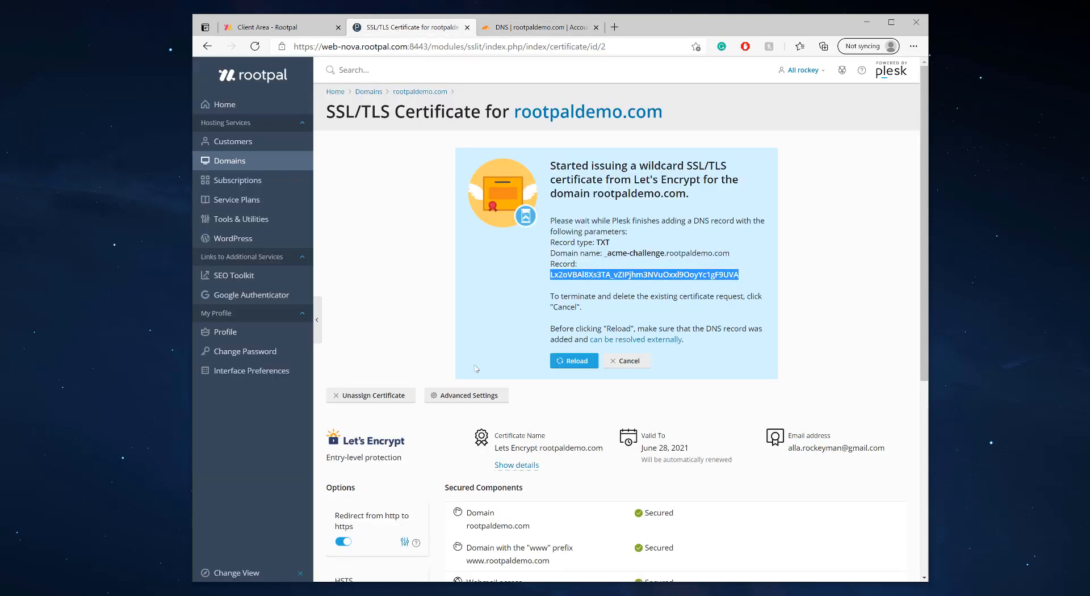
pyautogui.click(566, 364)
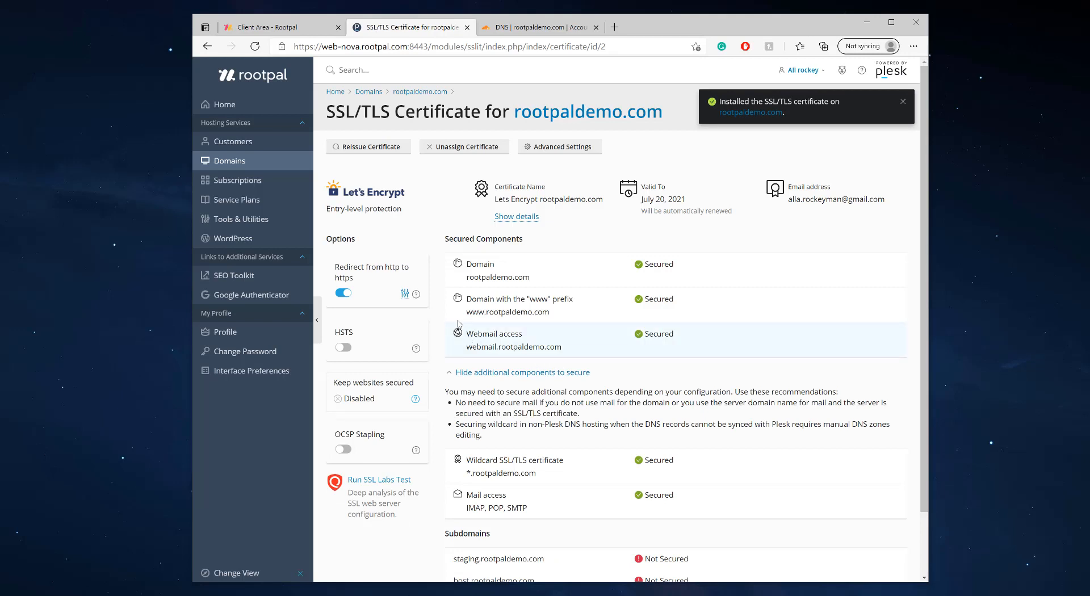
# Go from the rootpaldemo.com overview to its DNS Settings page again
pyautogui.click(577, 114)
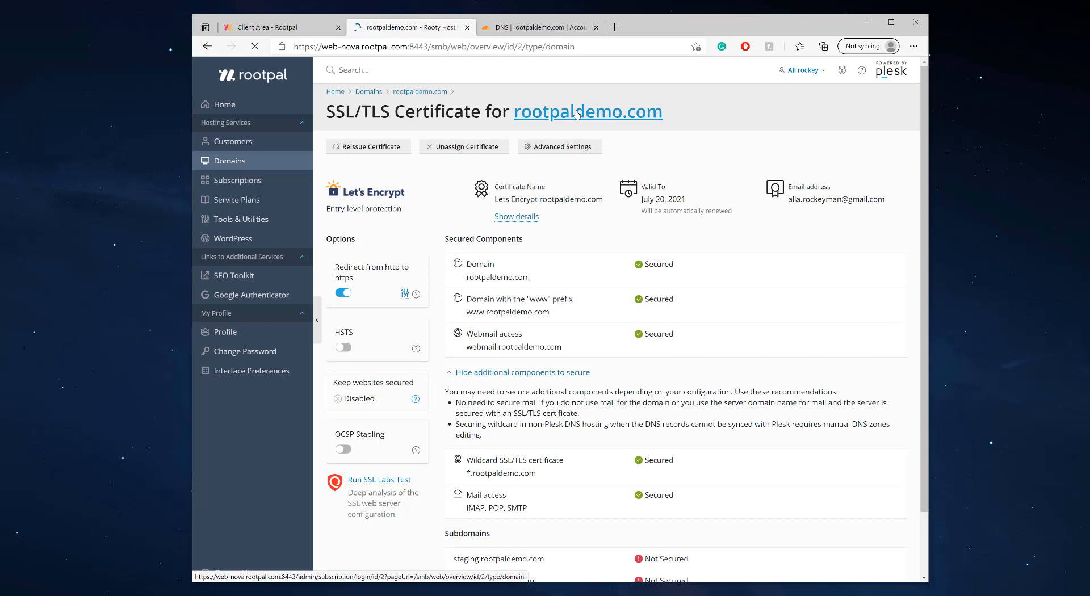
pyautogui.scroll(-2, 557, 429)
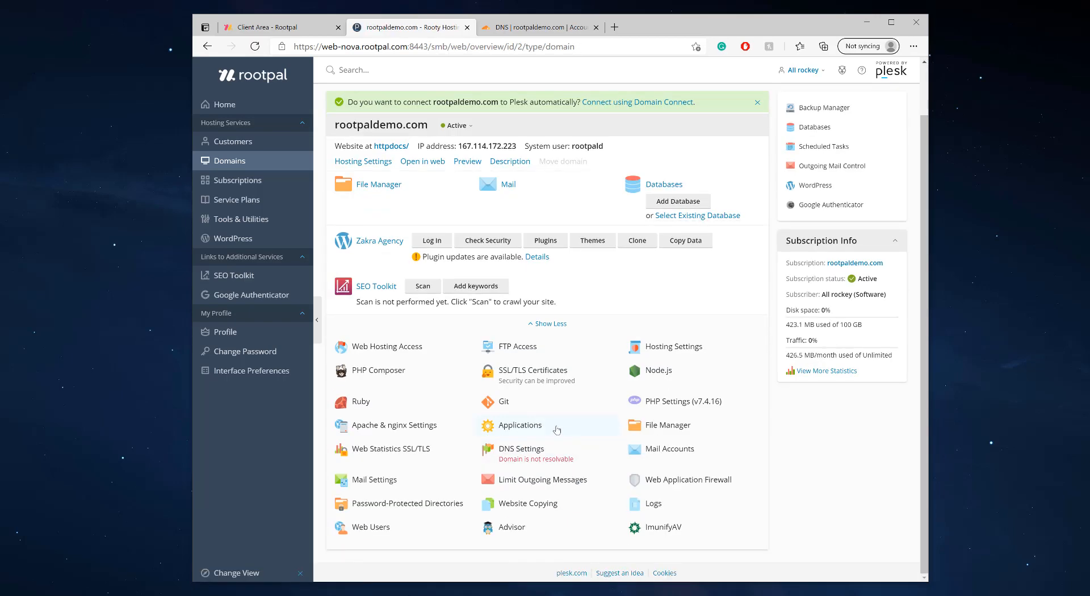
pyautogui.click(531, 453)
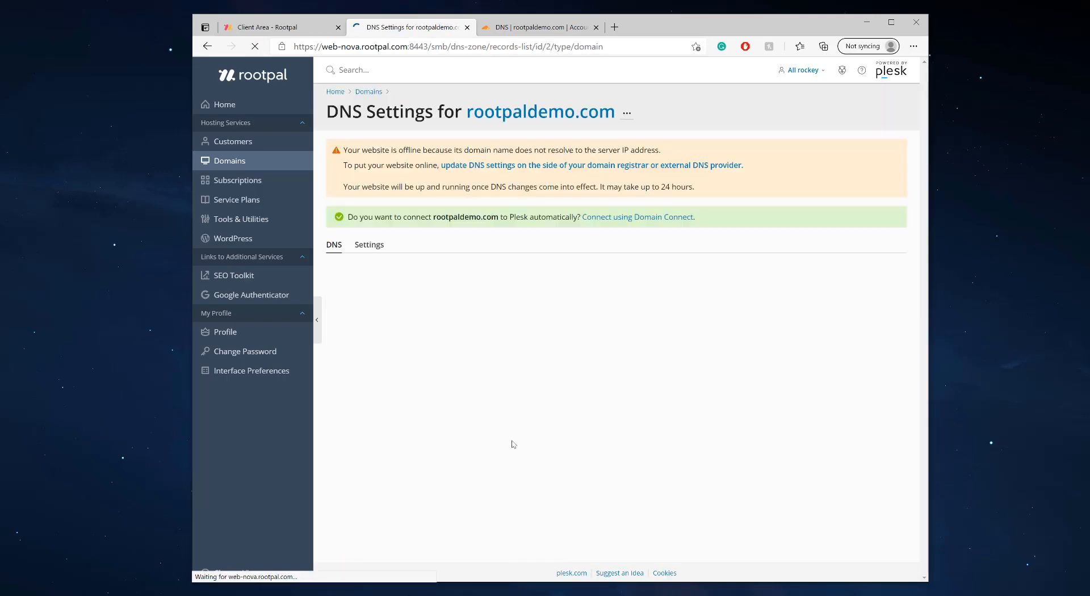
# Check the Cloudflare _imaps._tcp SRV target, mail.rootpaldemo.com on port 993, then return to Plesk's DNS list
pyautogui.click(536, 27)
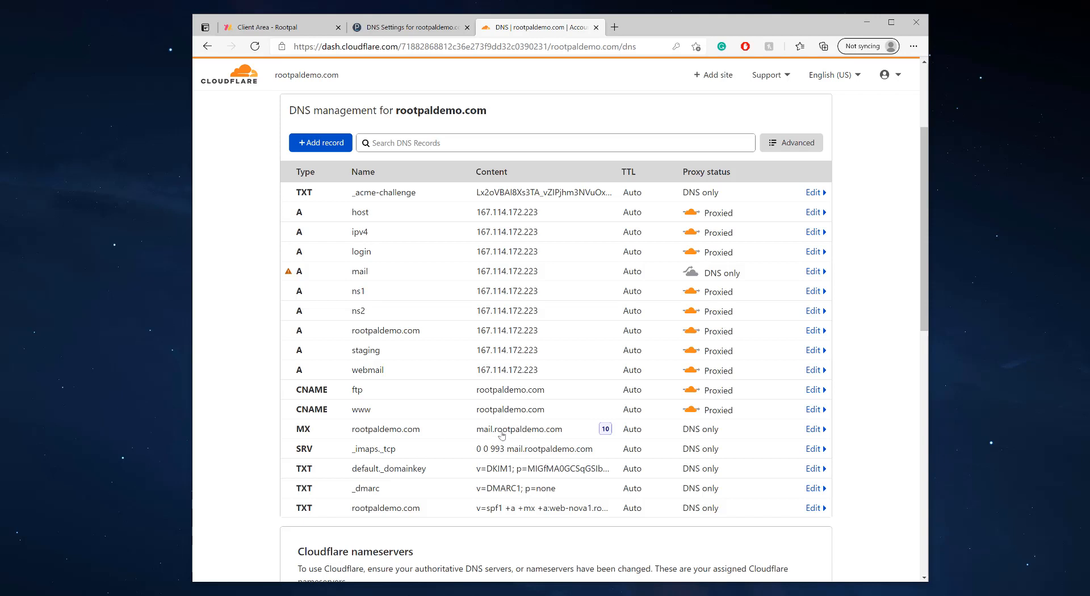
pyautogui.click(438, 454)
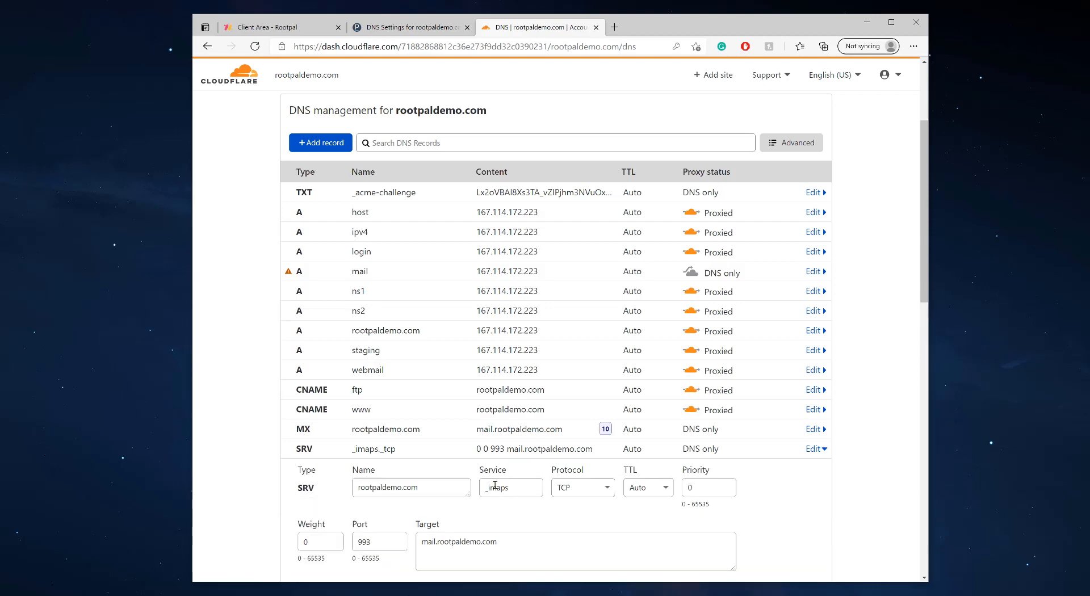
pyautogui.scroll(-3, 495, 486)
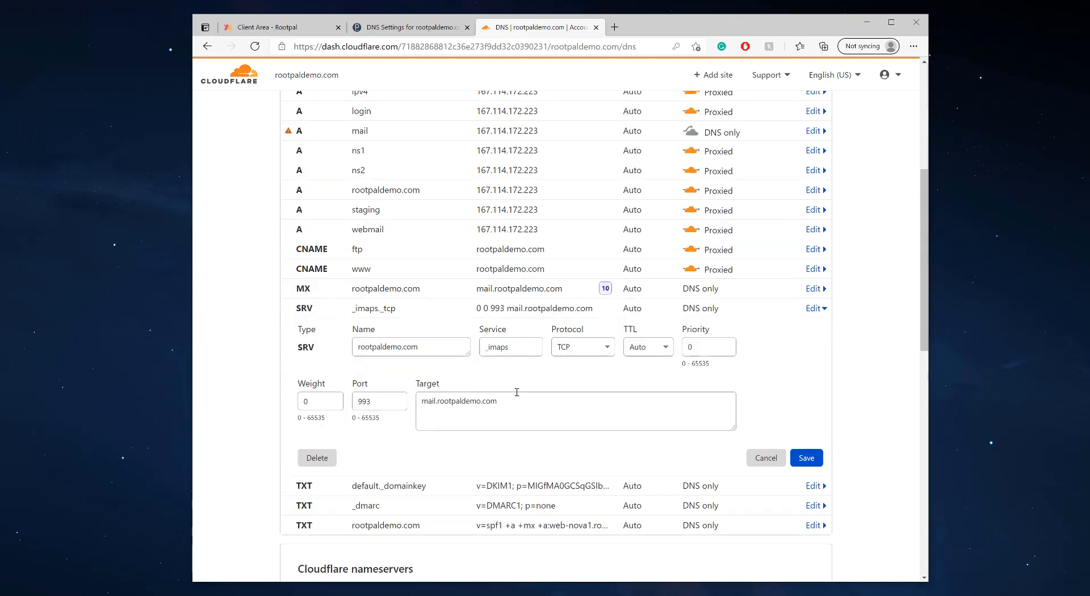
pyautogui.doubleClick(475, 385)
pyautogui.click(448, 394)
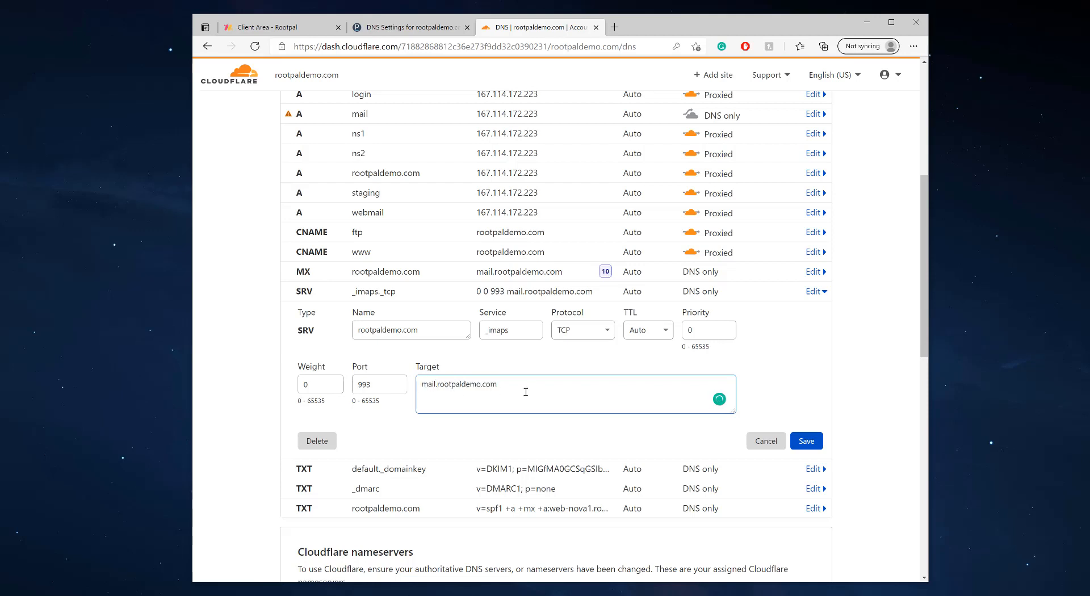
pyautogui.hotkey('ctrl', 'shift', 'Tab')
pyautogui.scroll(-4, 509, 378)
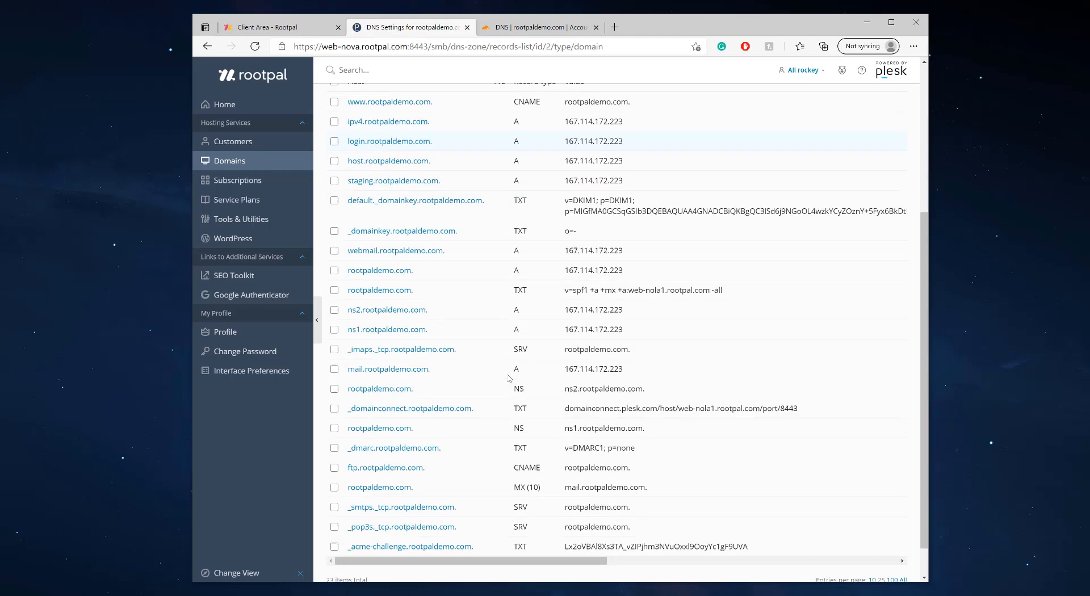
# Open the _smtps._tcp SRV record's details in Plesk
pyautogui.scroll(-1, 509, 378)
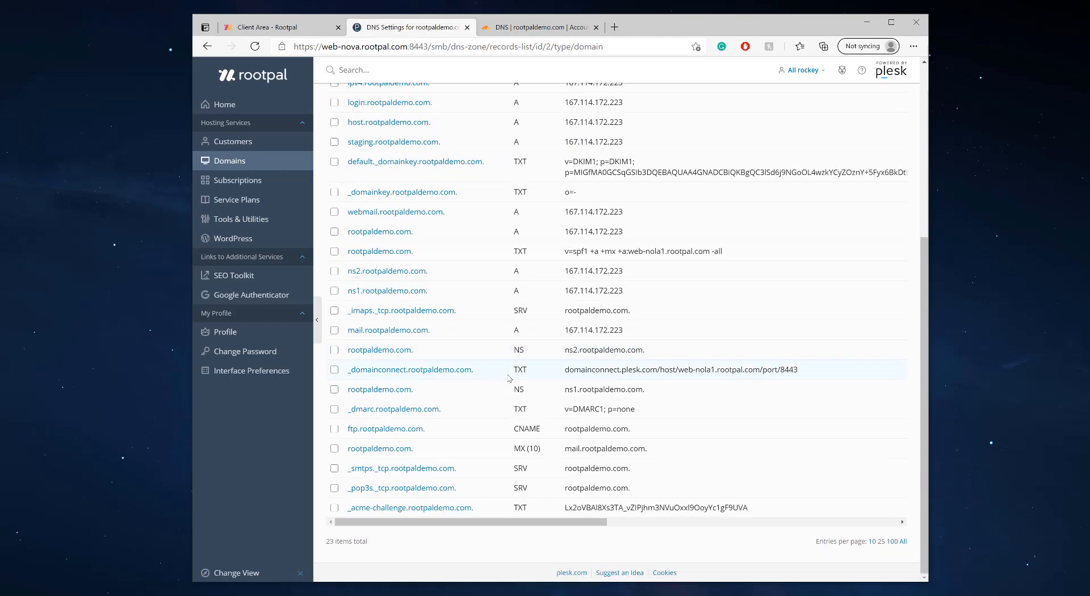
pyautogui.moveTo(476, 471); pyautogui.dragTo(375, 470)
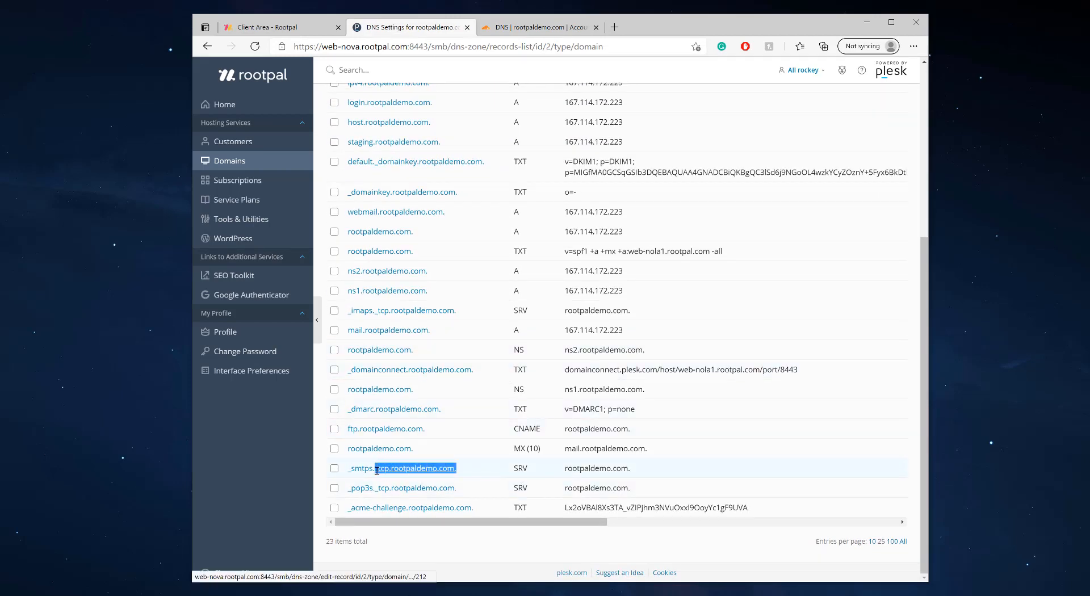
pyautogui.rightClick(408, 471)
pyautogui.click(386, 471)
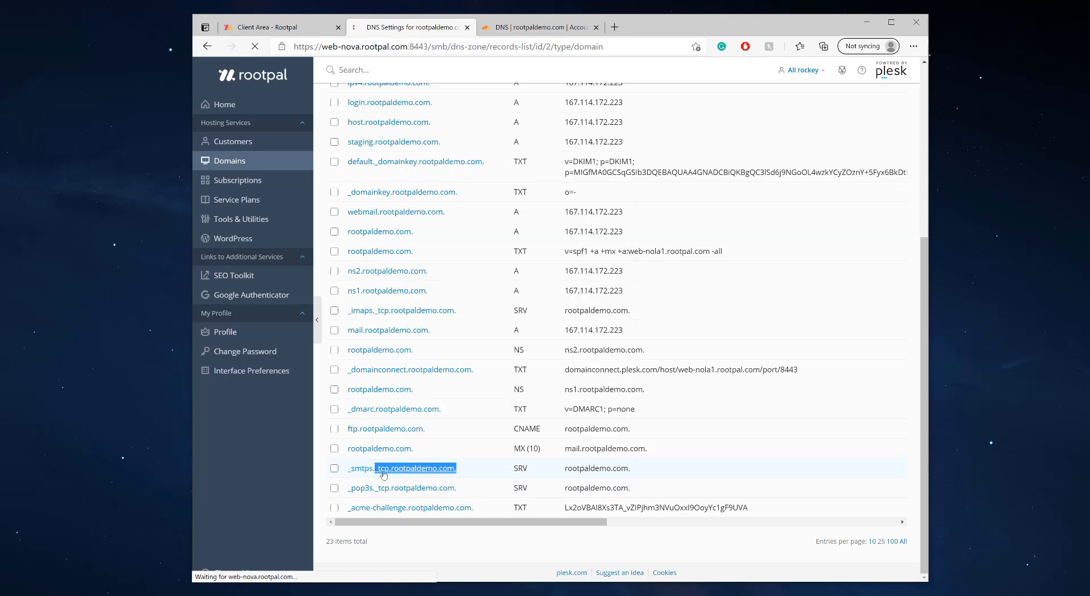
# In Cloudflare, discard the _imaps SRV record edit and start a new DNS record
pyautogui.click(539, 29)
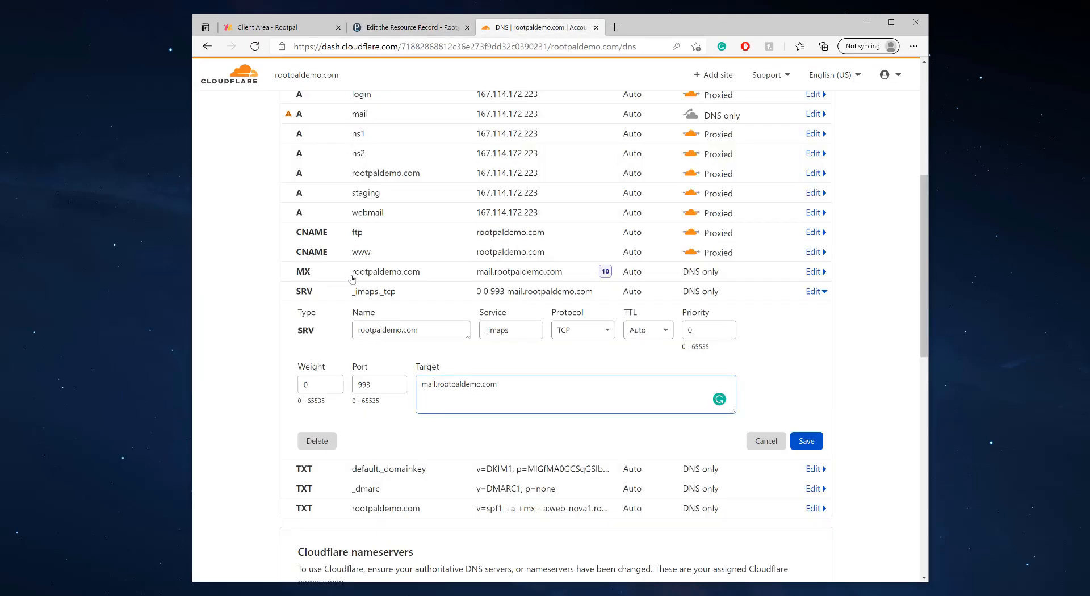
pyautogui.scroll(3, 352, 278)
pyautogui.scroll(-3, 705, 543)
pyautogui.click(766, 442)
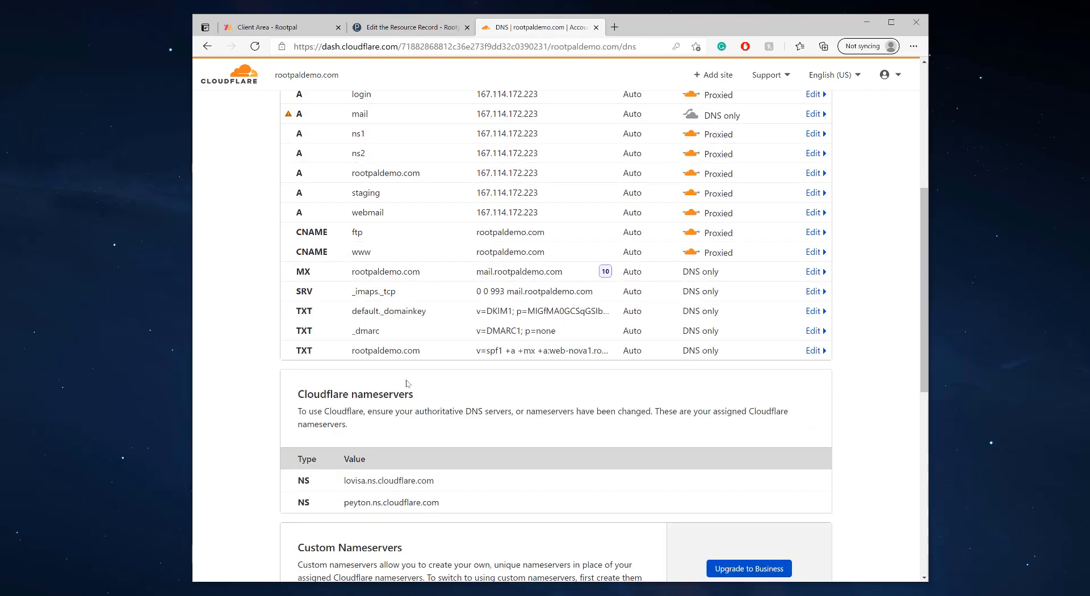
pyautogui.scroll(6, 397, 352)
pyautogui.click(321, 301)
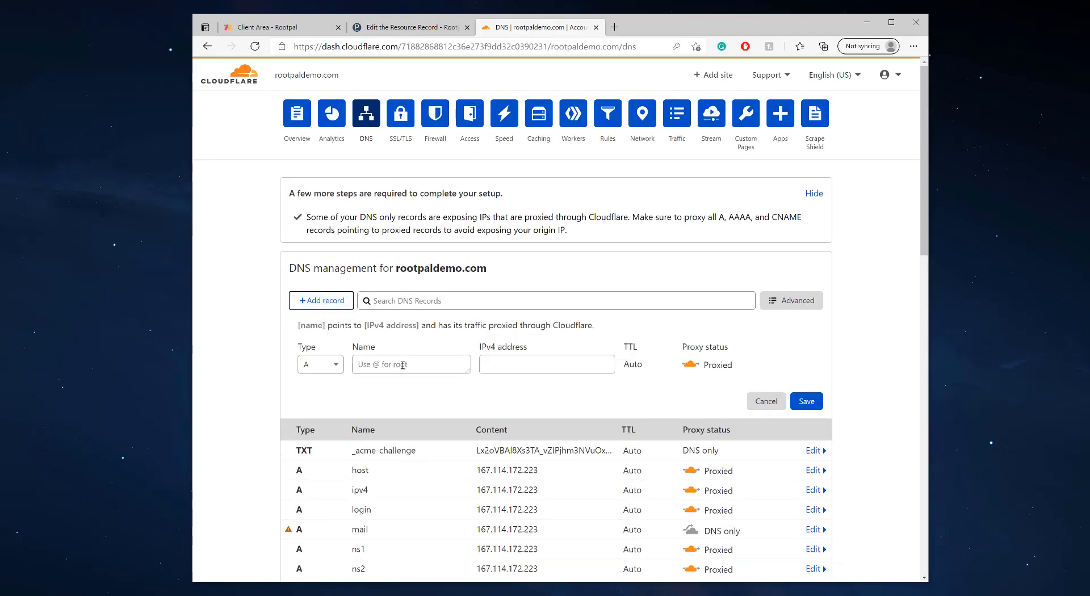
# Make the new Cloudflare record type SRV with service _smtps, copied from Plesk
pyautogui.click(325, 366)
pyautogui.write('srv')
pyautogui.click(322, 389)
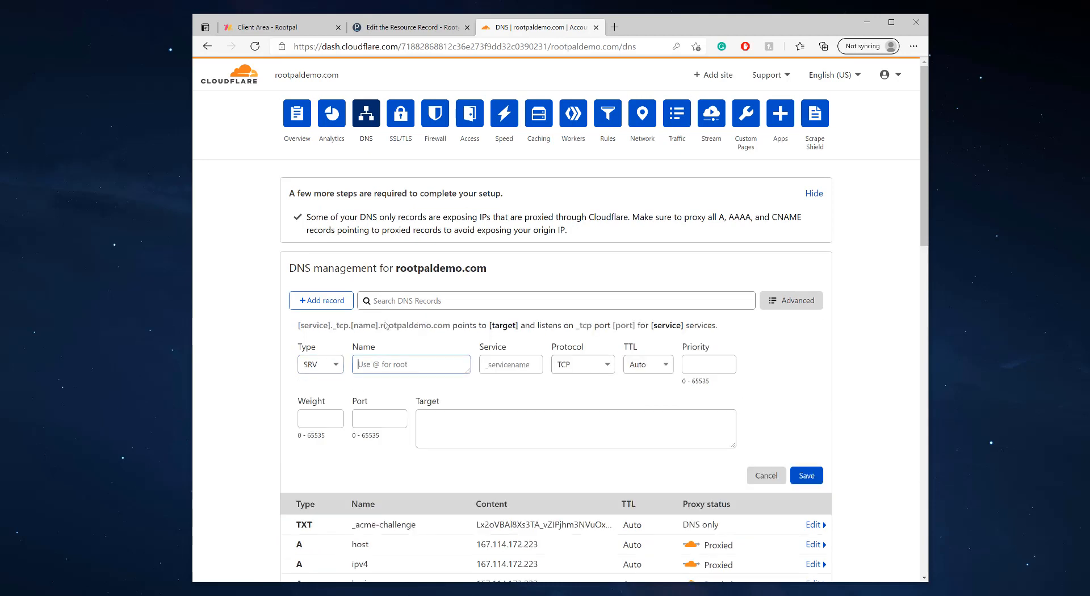
pyautogui.click(396, 28)
pyautogui.moveTo(493, 201); pyautogui.dragTo(352, 196)
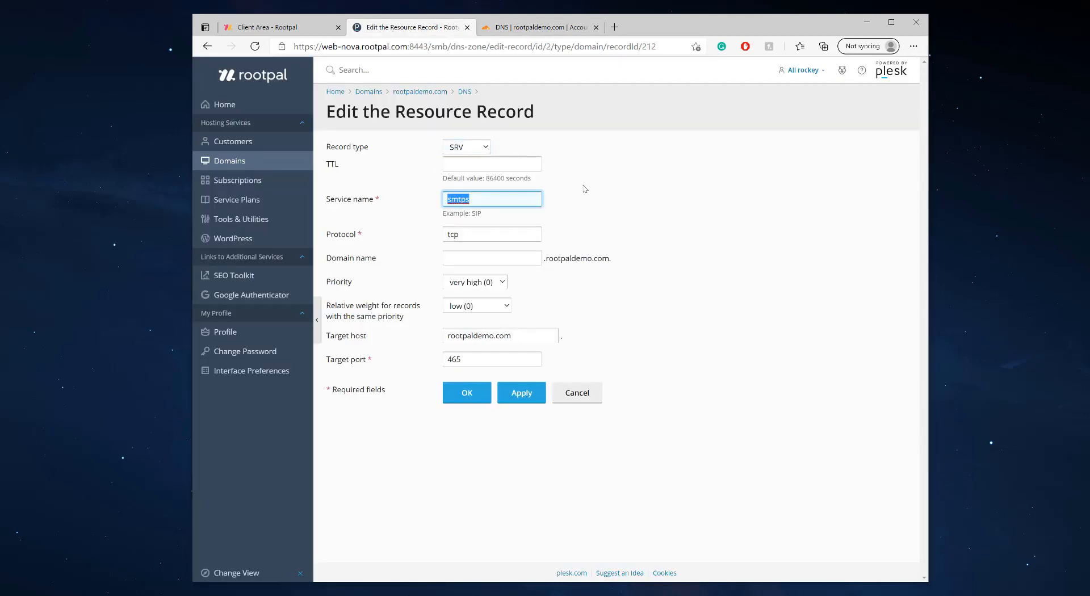
pyautogui.click(540, 29)
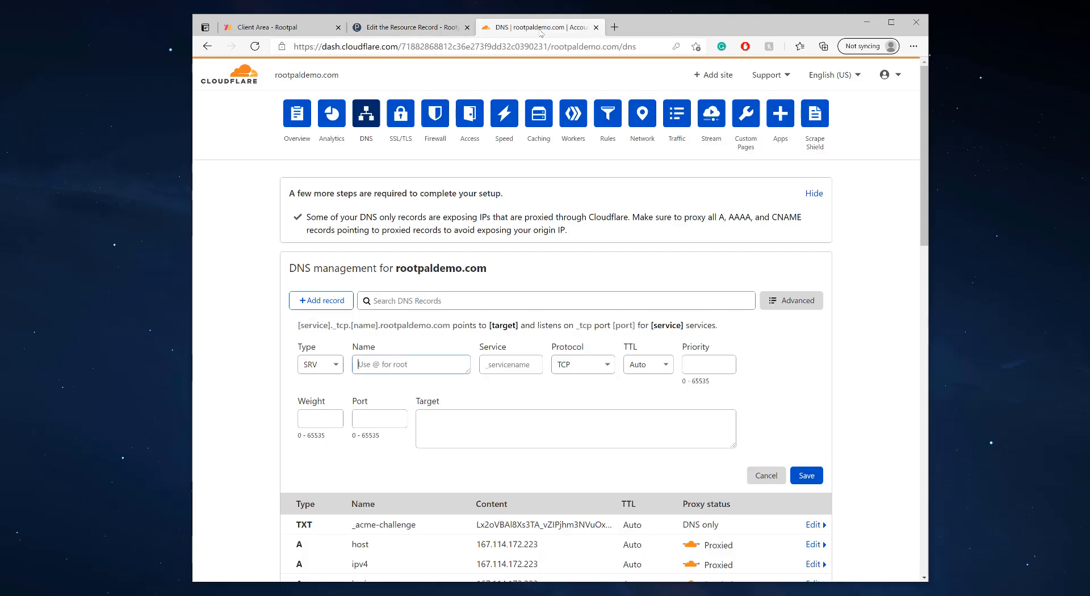
pyautogui.click(500, 371)
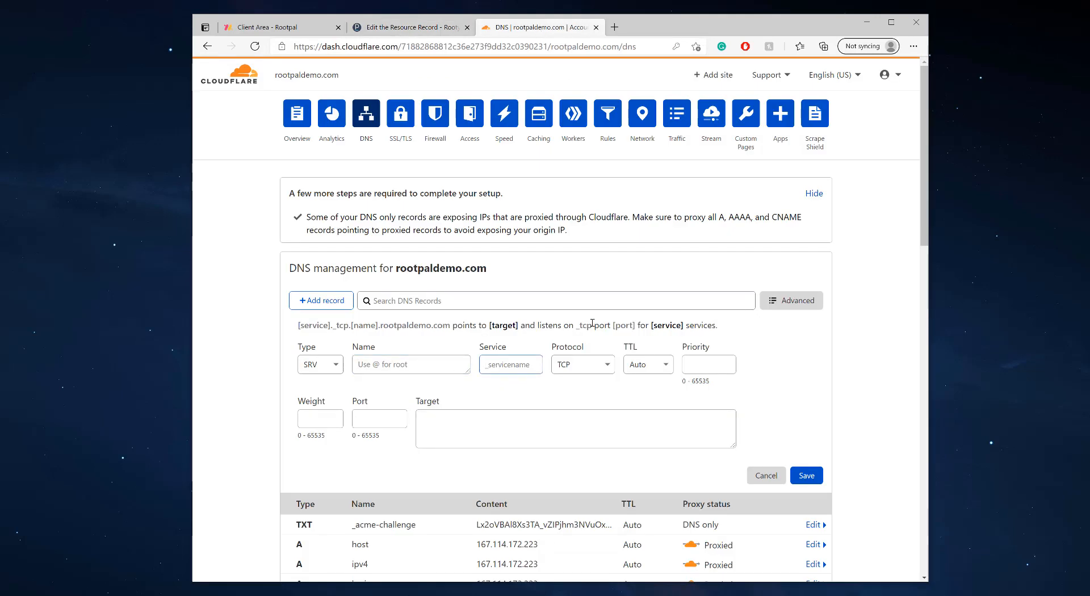
pyautogui.write('_smtps')
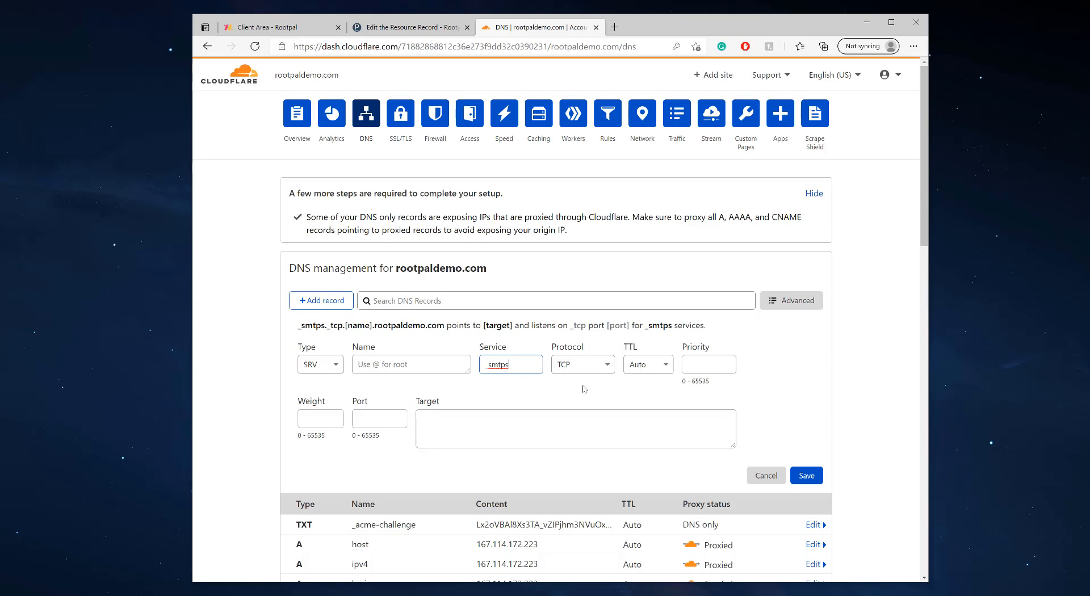
# Check the Plesk record's tcp protocol and enter @ as the record name
pyautogui.click(405, 27)
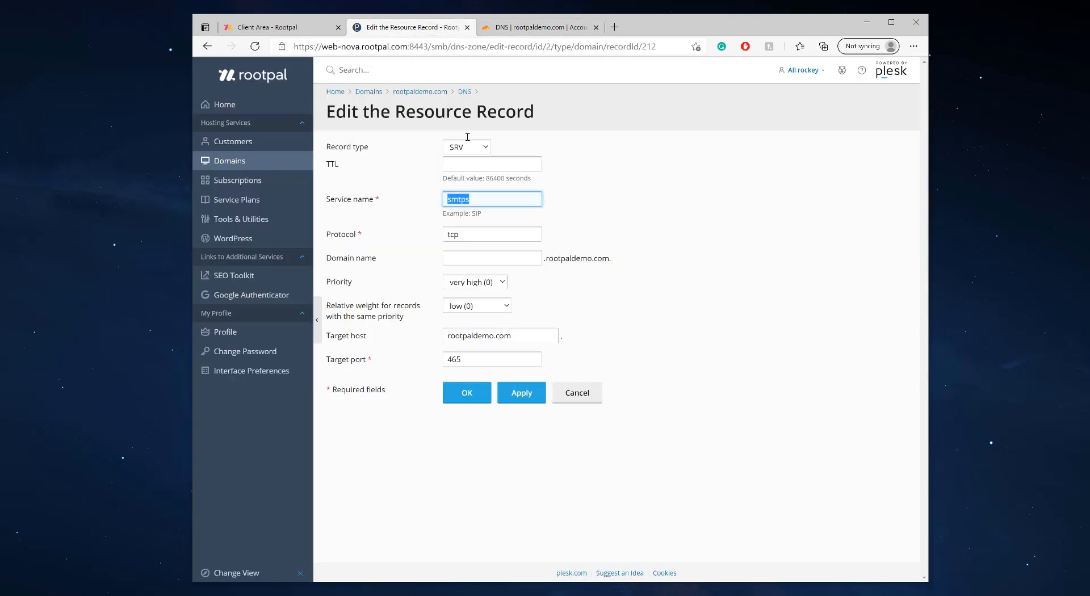
pyautogui.click(480, 234)
pyautogui.hotkey('ctrl', 'Tab')
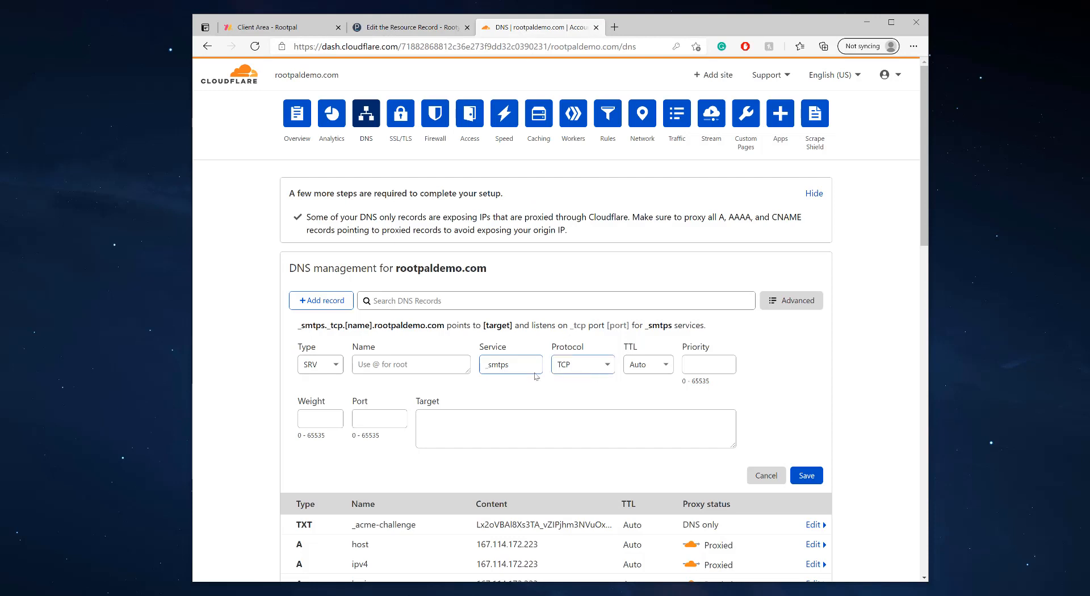
pyautogui.click(419, 360)
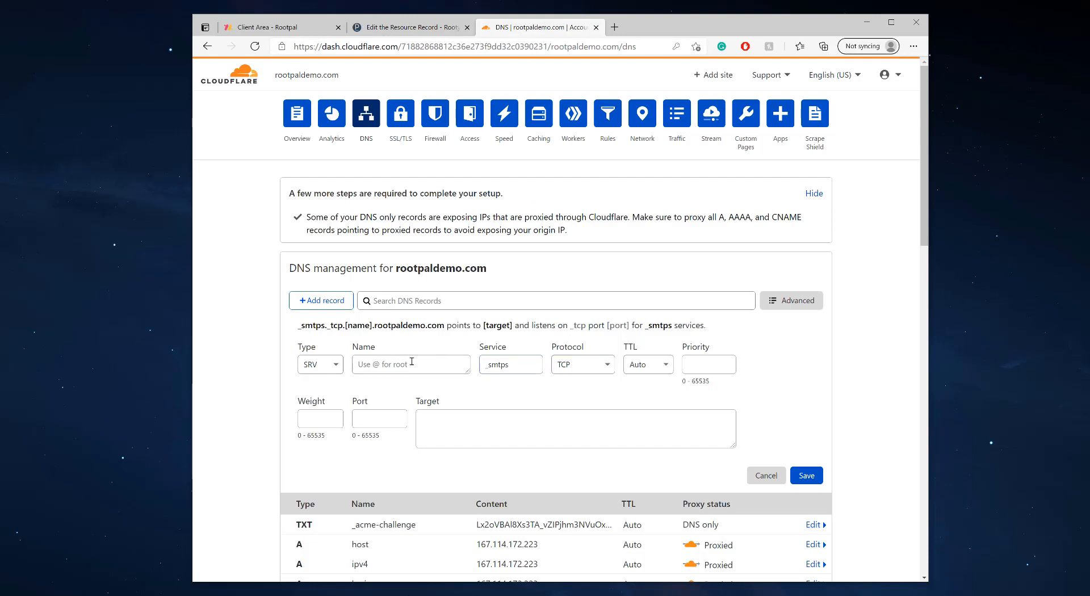
pyautogui.click(417, 31)
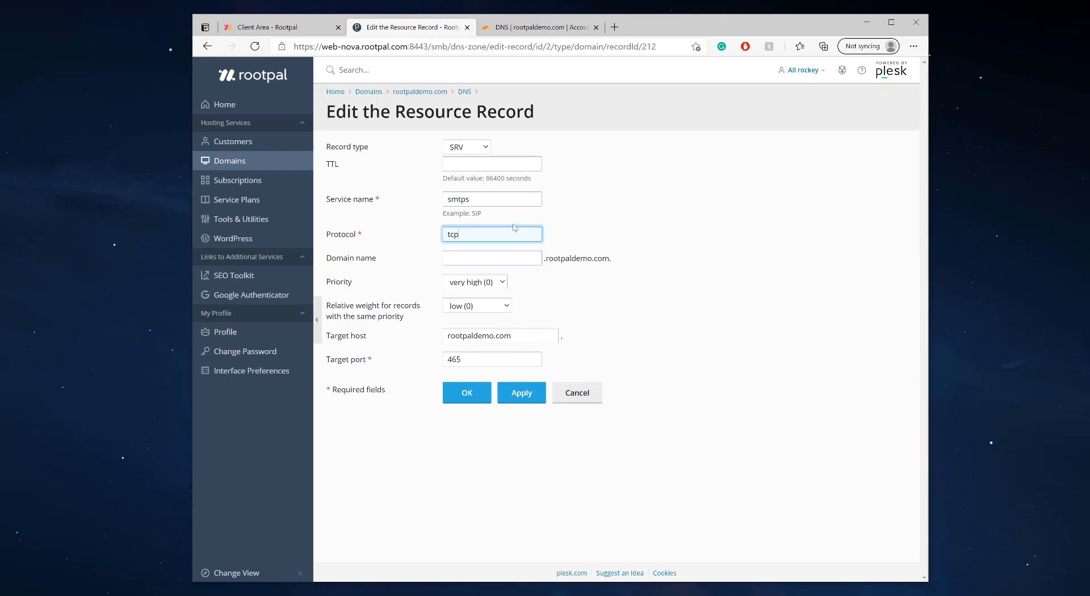
pyautogui.click(513, 29)
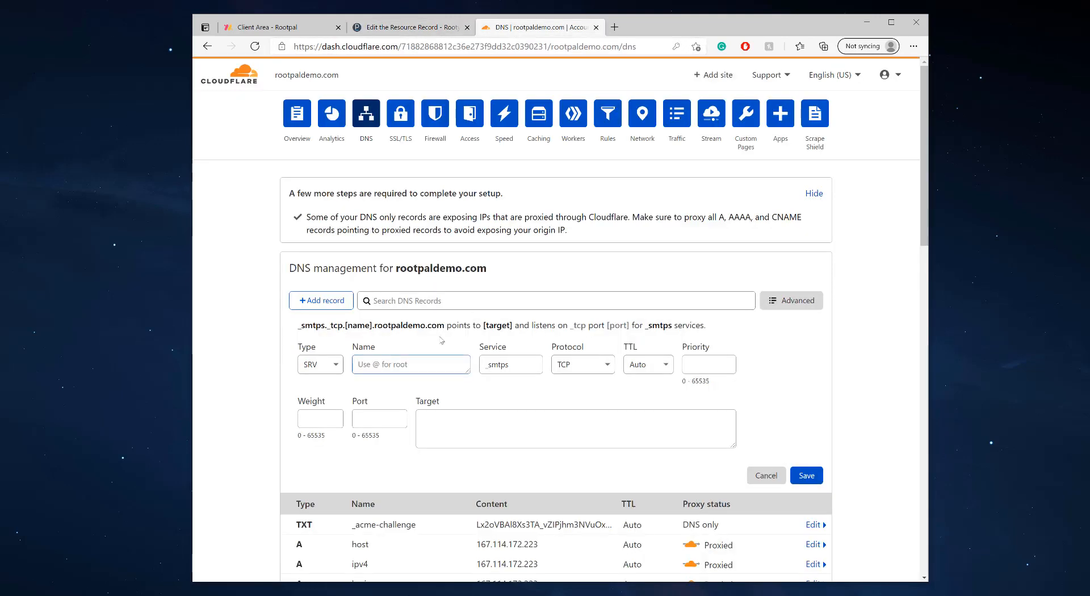
pyautogui.write('@')
pyautogui.scroll(-7, 491, 410)
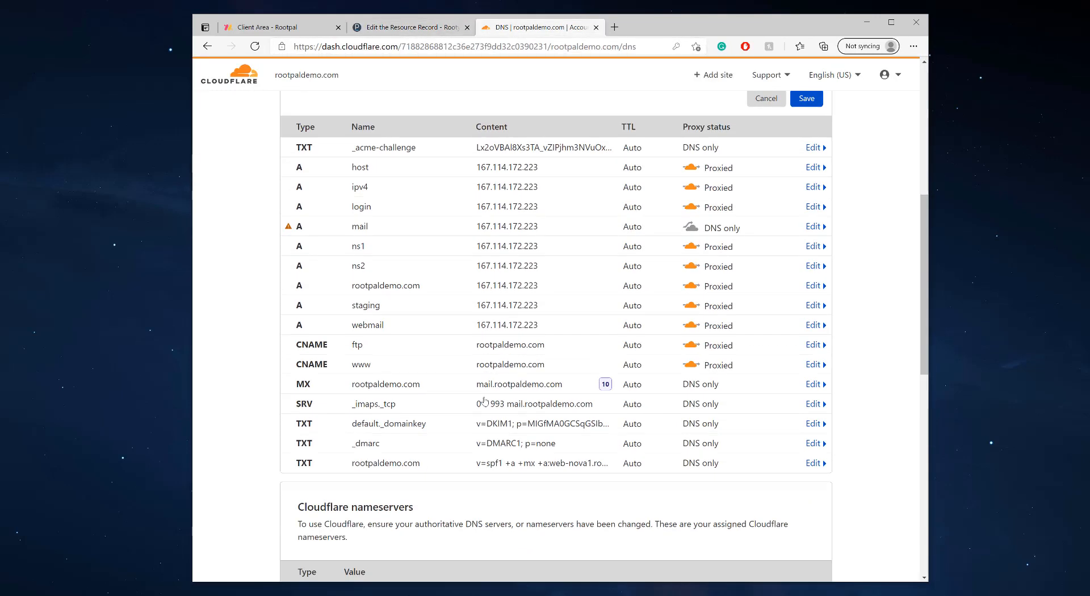
# Review the existing _imaps._tcp SRV record as a reference for the new record's priority
pyautogui.click(476, 391)
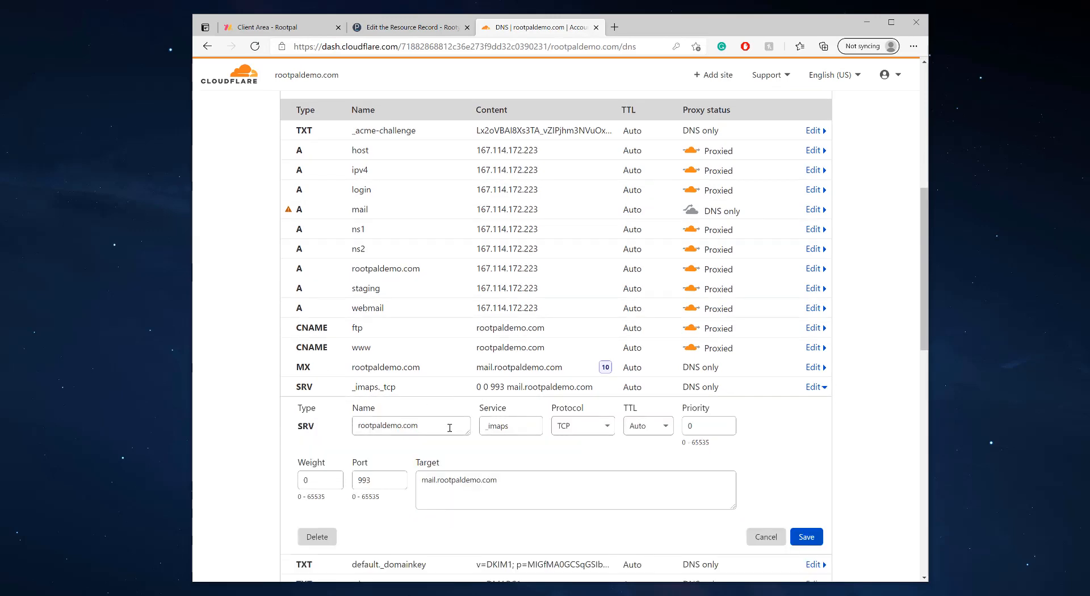
pyautogui.moveTo(452, 428); pyautogui.dragTo(351, 426)
pyautogui.scroll(3, 447, 417)
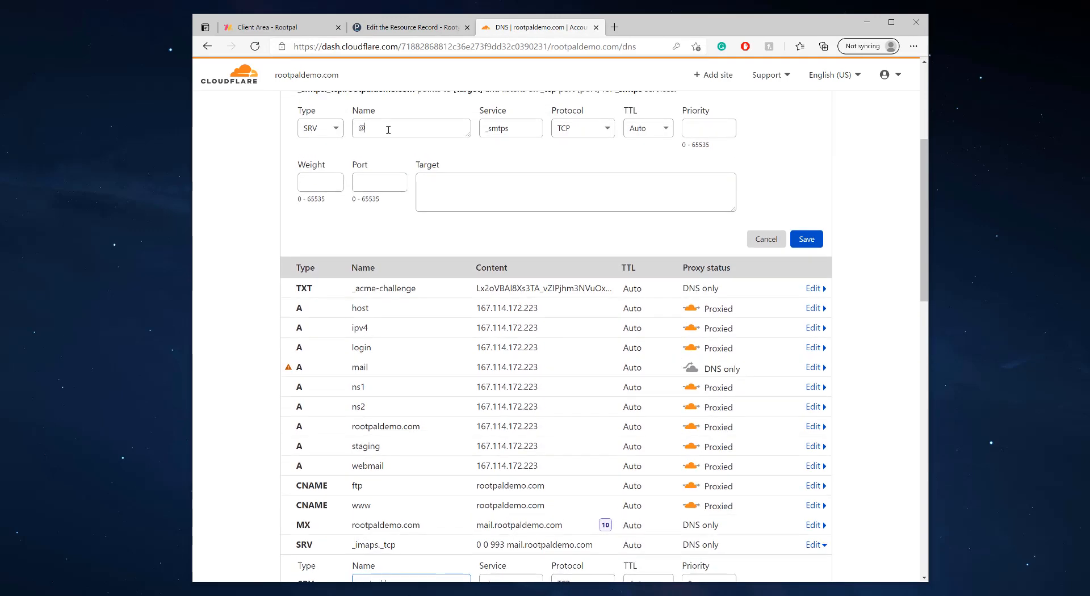
pyautogui.scroll(1, 445, 209)
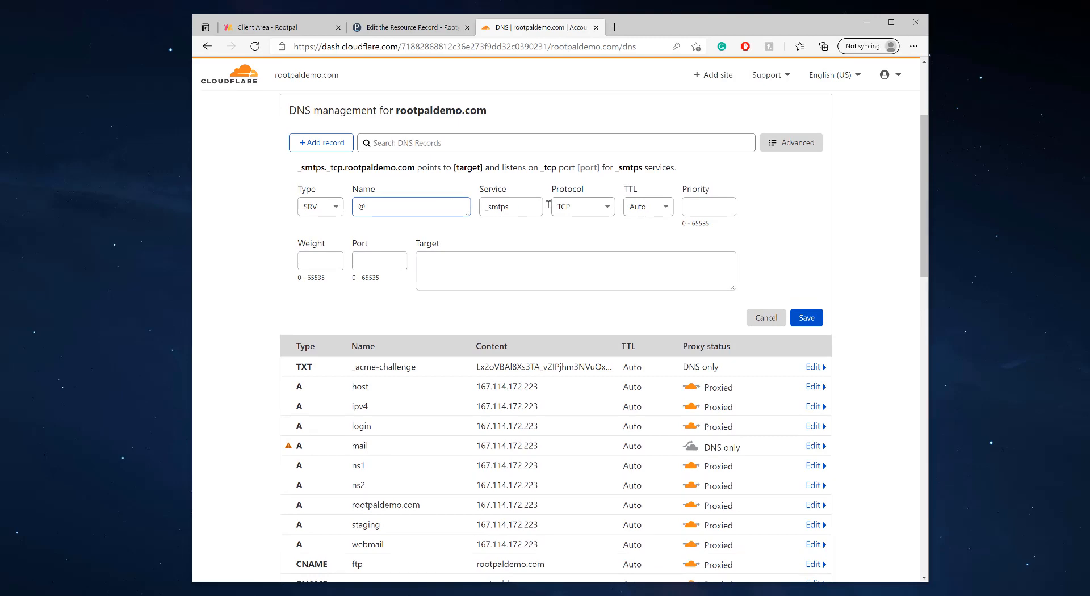
pyautogui.click(726, 206)
pyautogui.scroll(-3, 697, 204)
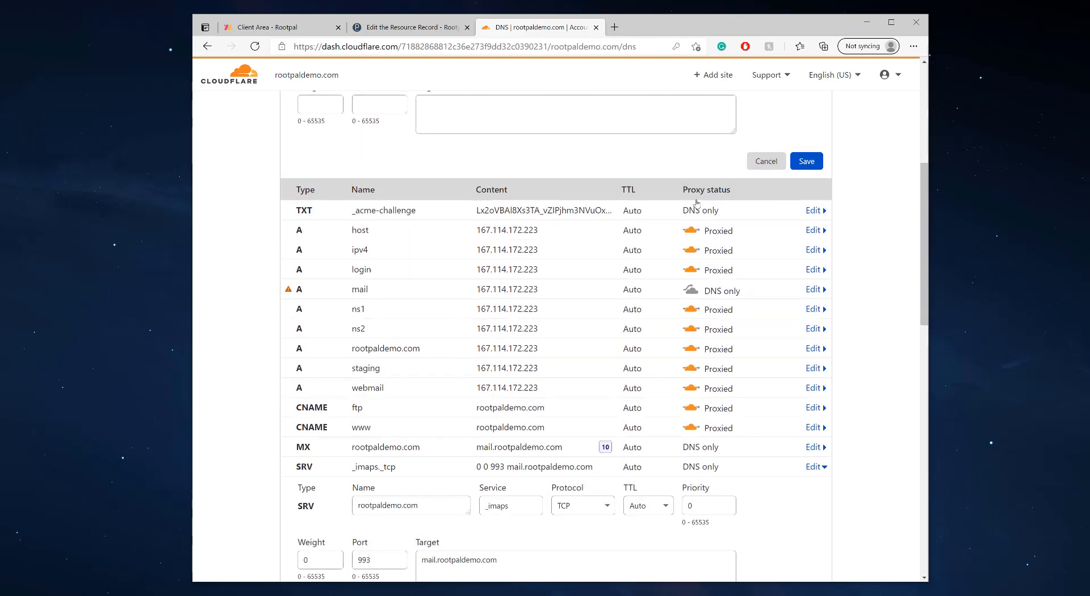
pyautogui.scroll(3, 697, 205)
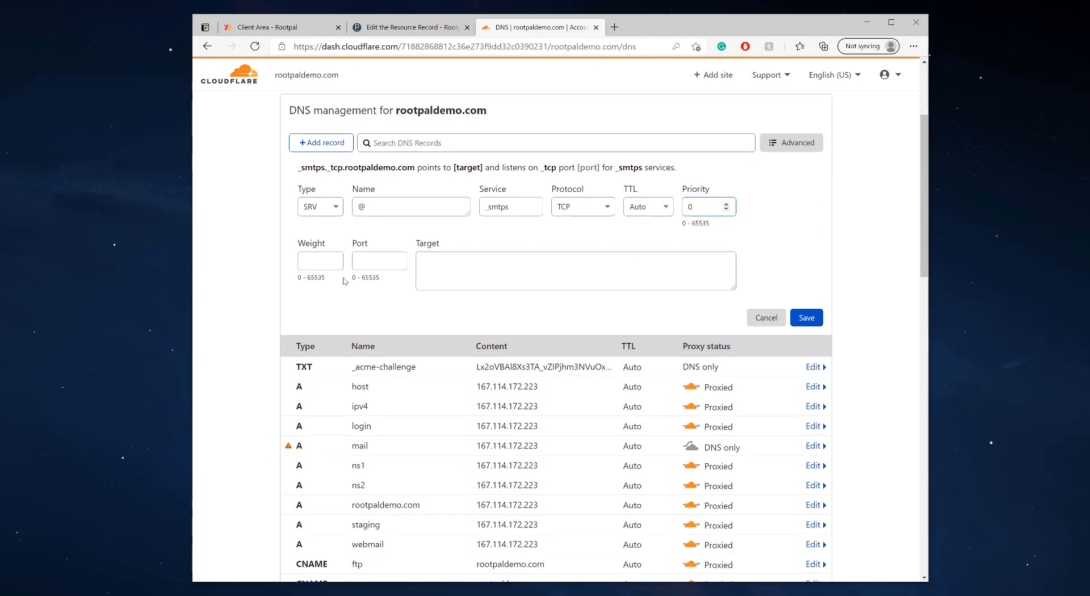
pyautogui.scroll(-4, 352, 256)
pyautogui.scroll(6, 395, 165)
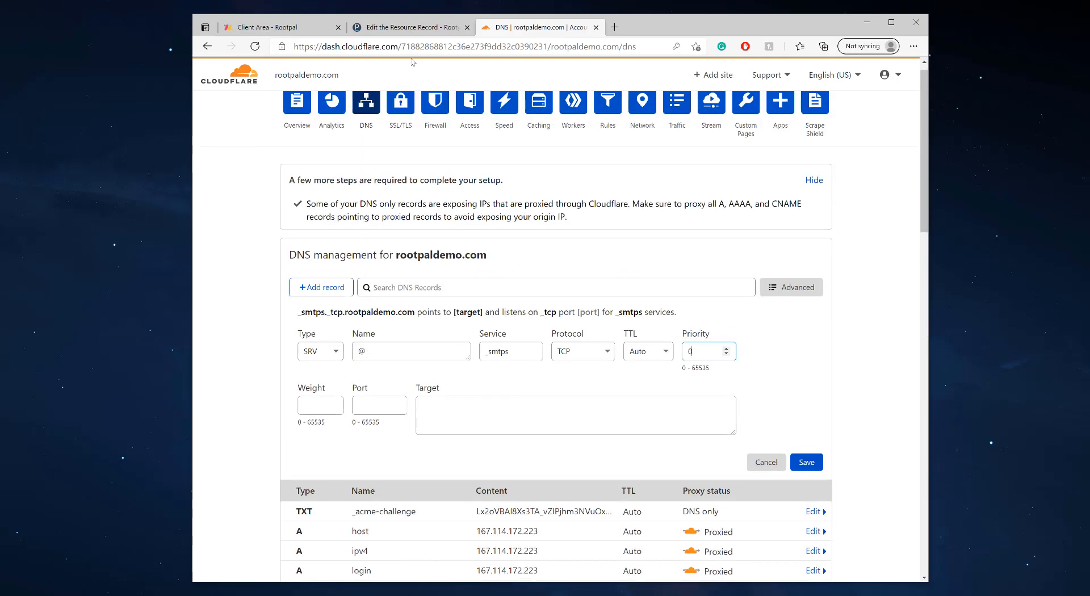
# Set the new SRV record's port to 465 and target to mail.rootpaldemo.com
pyautogui.click(411, 26)
pyautogui.doubleClick(481, 360)
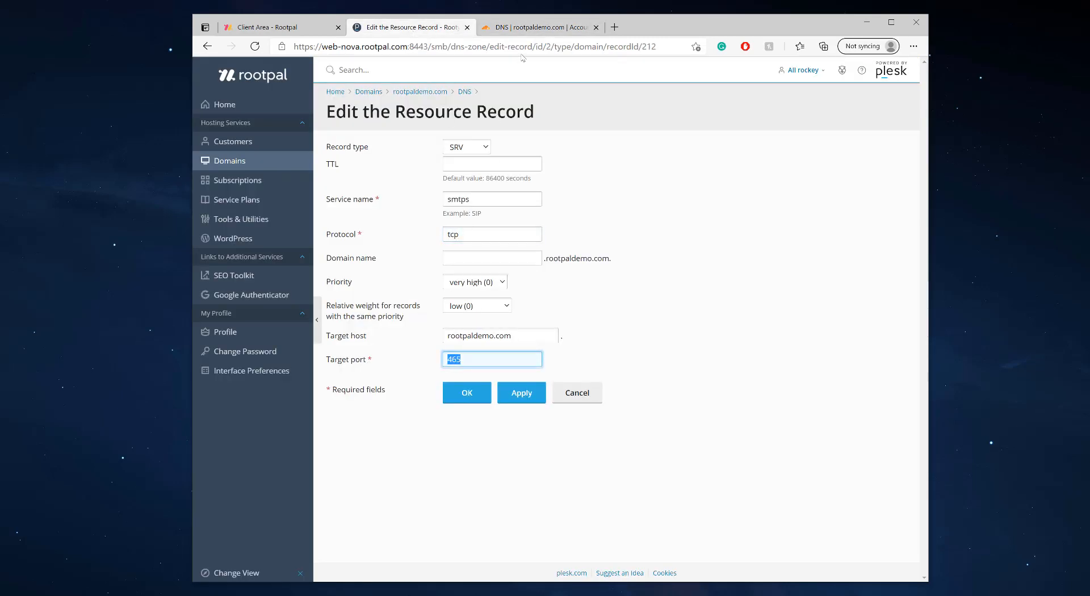
pyautogui.click(539, 27)
pyautogui.click(385, 415)
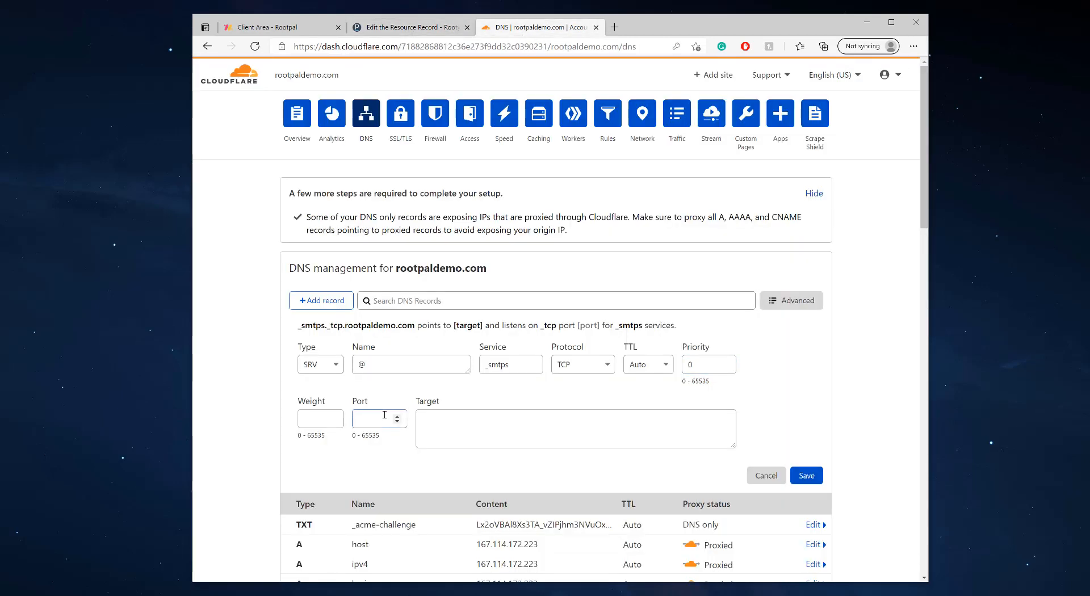
pyautogui.write('465')
pyautogui.scroll(-3, 477, 414)
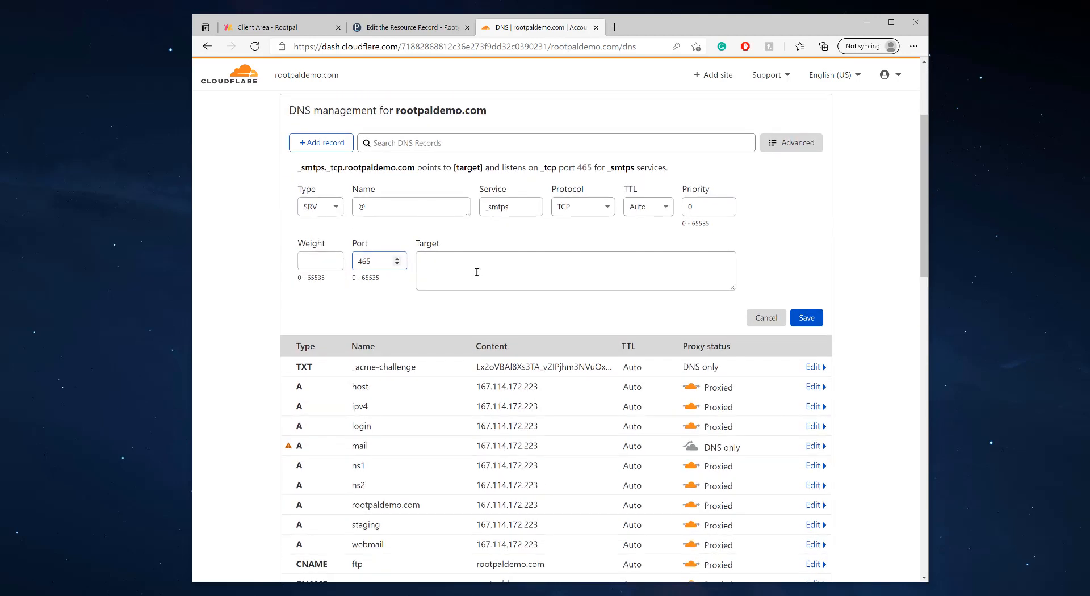
pyautogui.click(478, 272)
pyautogui.write('mail.')
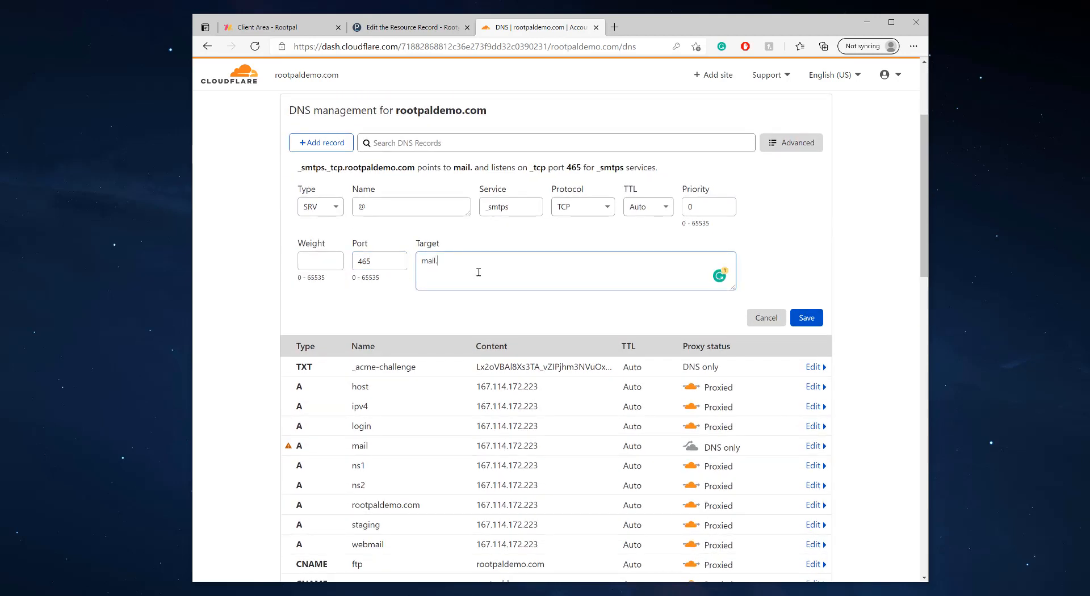
pyautogui.write('rootpal')
pyautogui.write('demo.com')
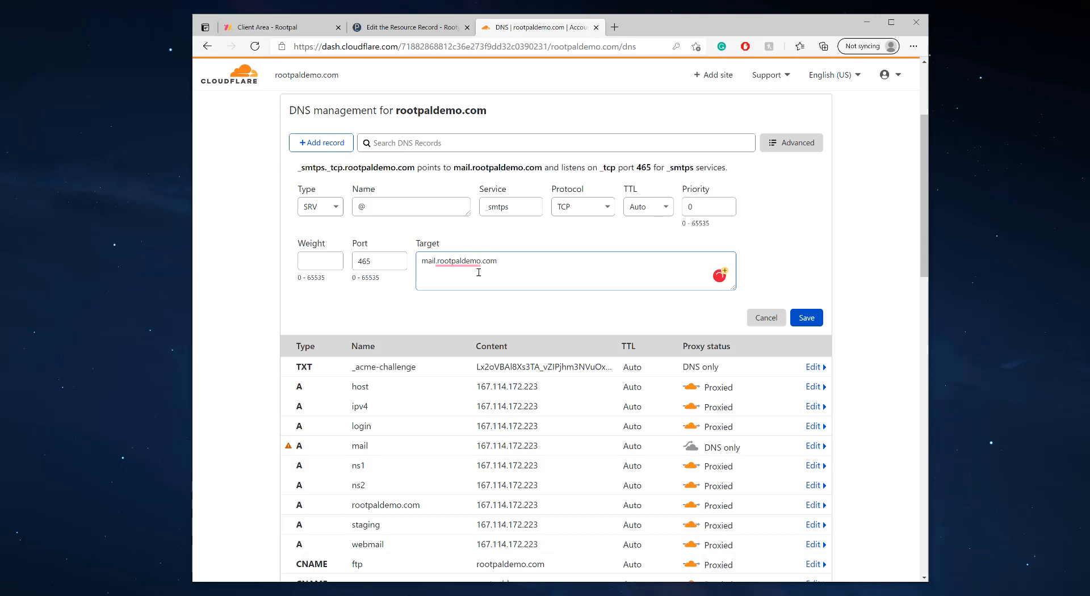
pyautogui.scroll(-5, 509, 266)
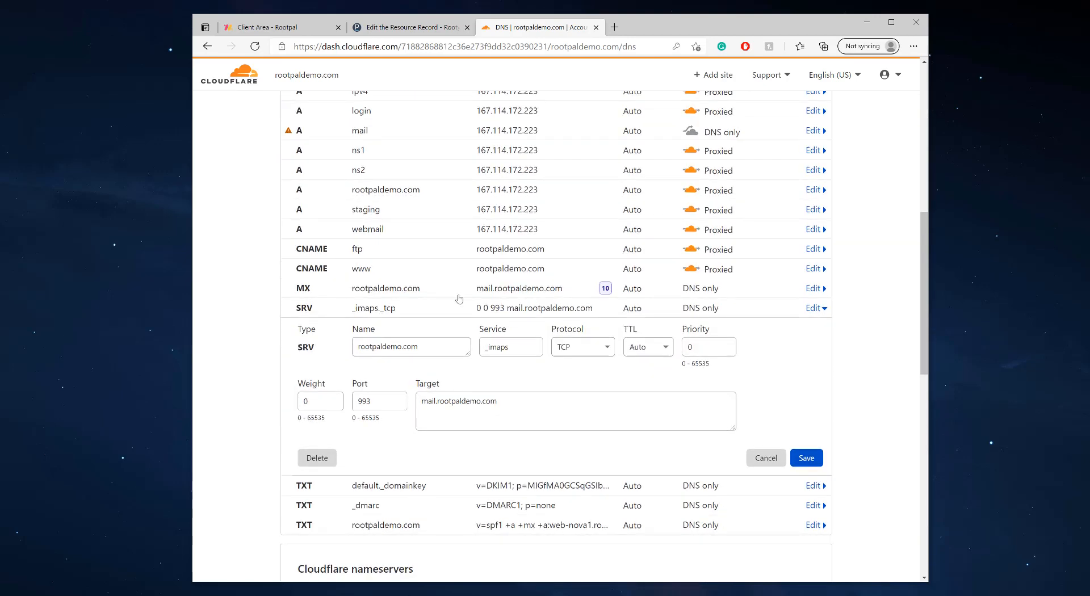
# Close the _imaps._tcp record unchanged, dismiss the Grammarly popup, and attempt saving
pyautogui.click(764, 458)
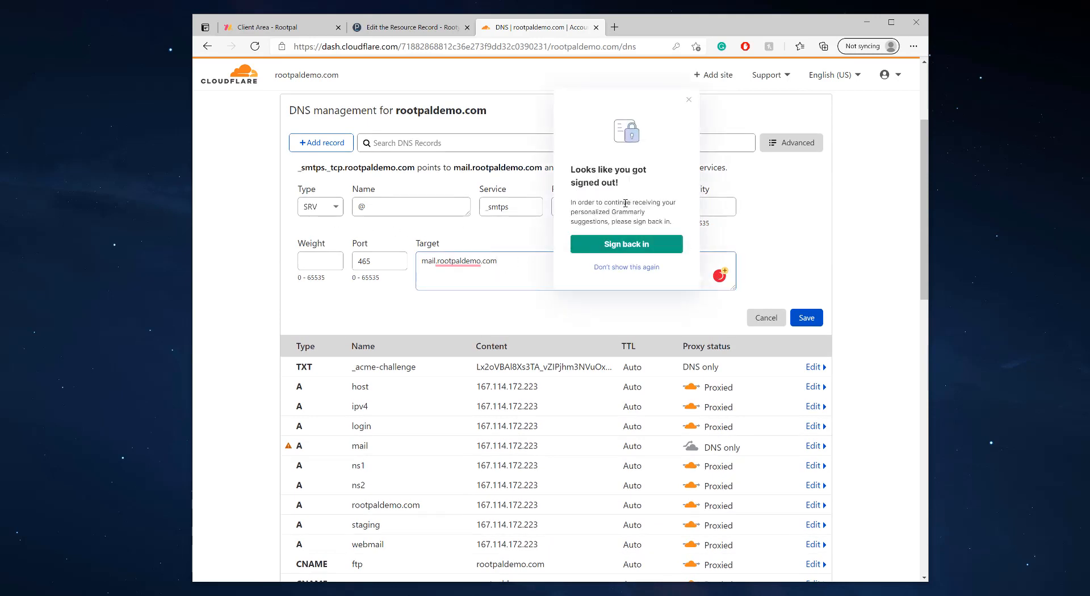
pyautogui.click(688, 100)
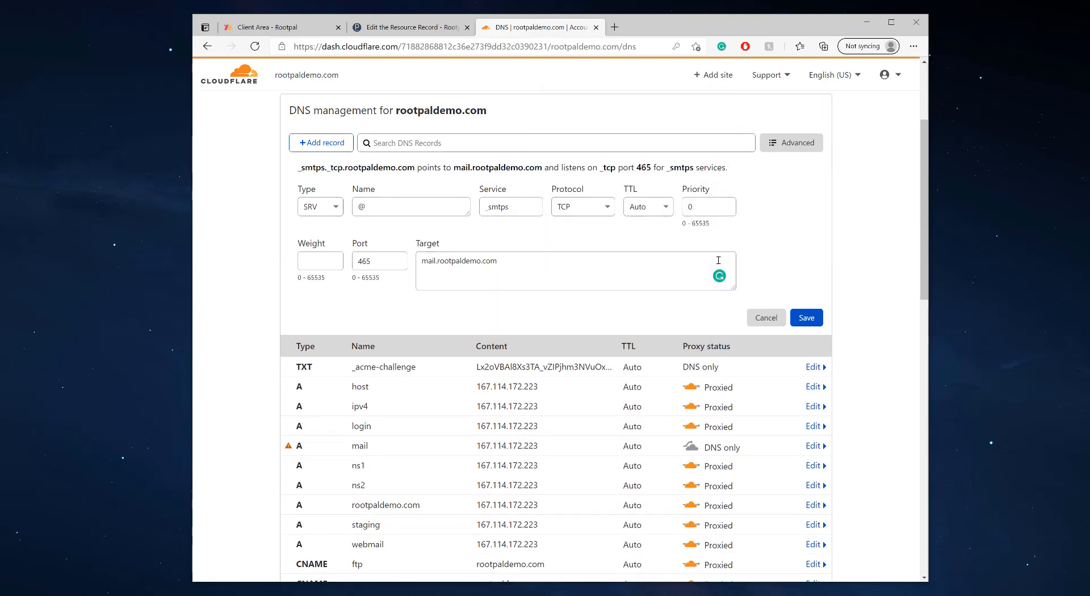
pyautogui.click(808, 318)
pyautogui.scroll(-2, 325, 264)
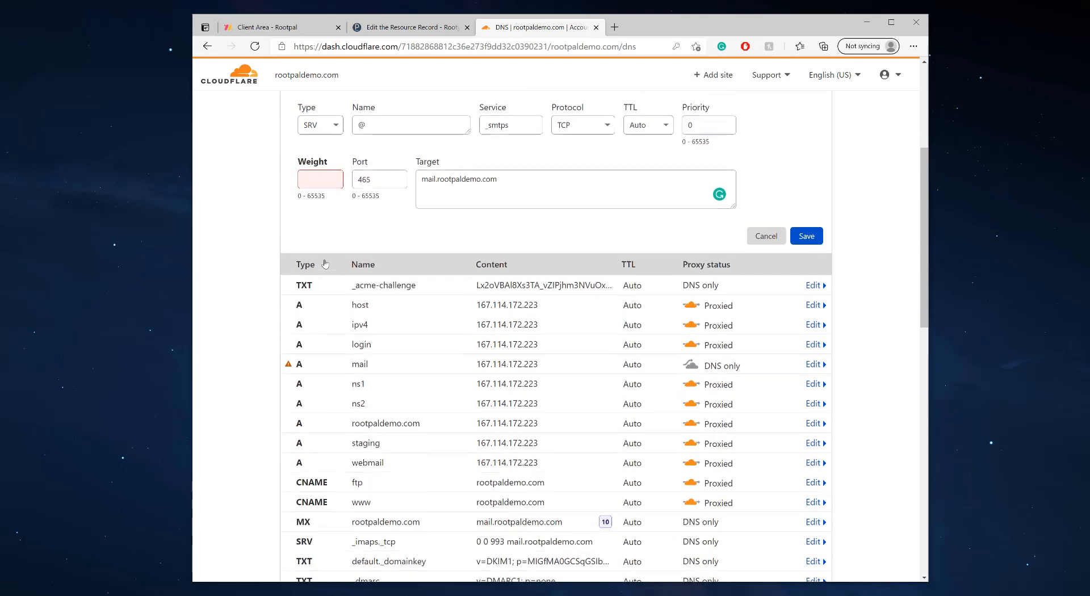
pyautogui.scroll(4, 325, 264)
# Fill in the missing weight 0 from Plesk and save the _smtps SRV record
pyautogui.click(406, 26)
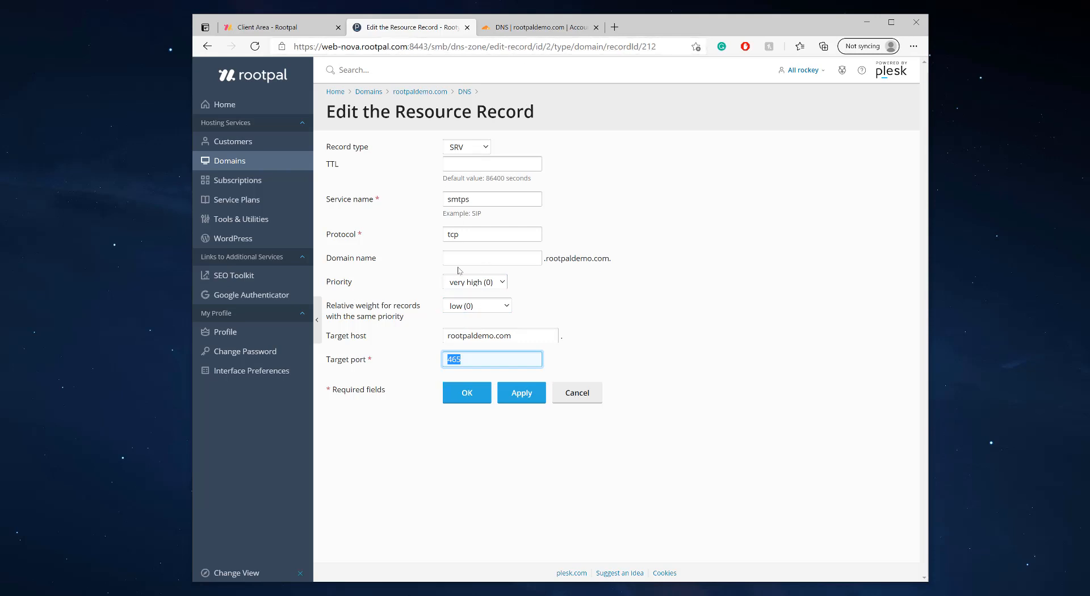
pyautogui.click(517, 26)
pyautogui.click(322, 340)
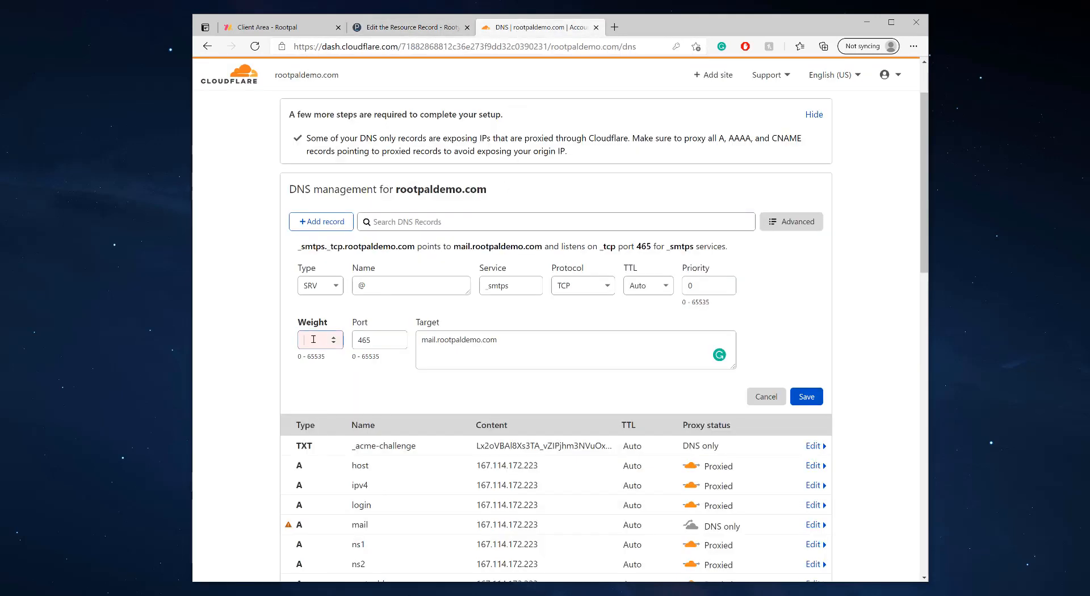
pyautogui.write('0')
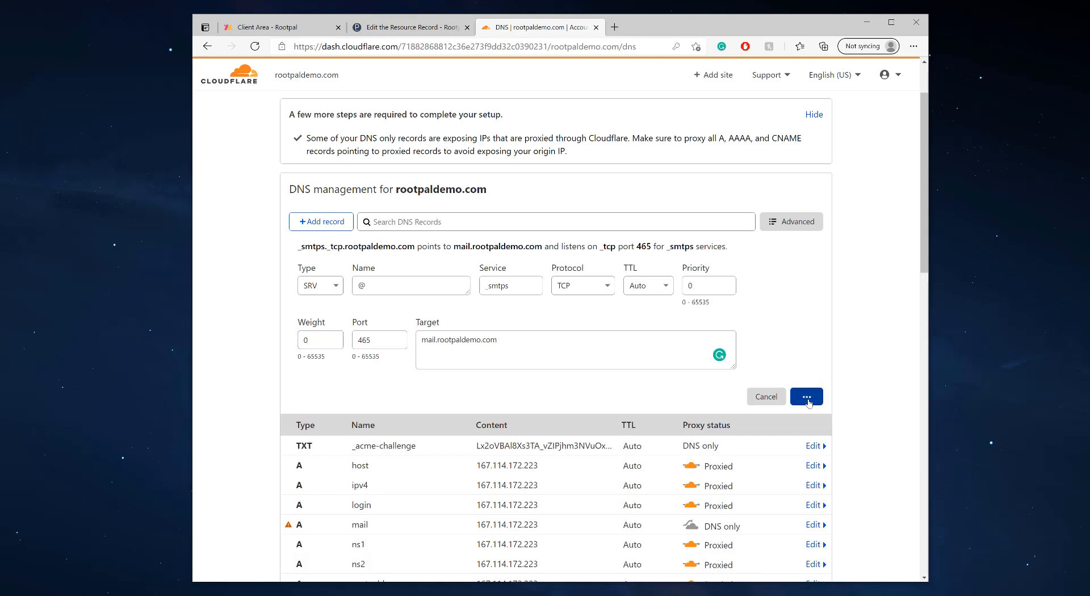
pyautogui.click(806, 396)
pyautogui.click(320, 221)
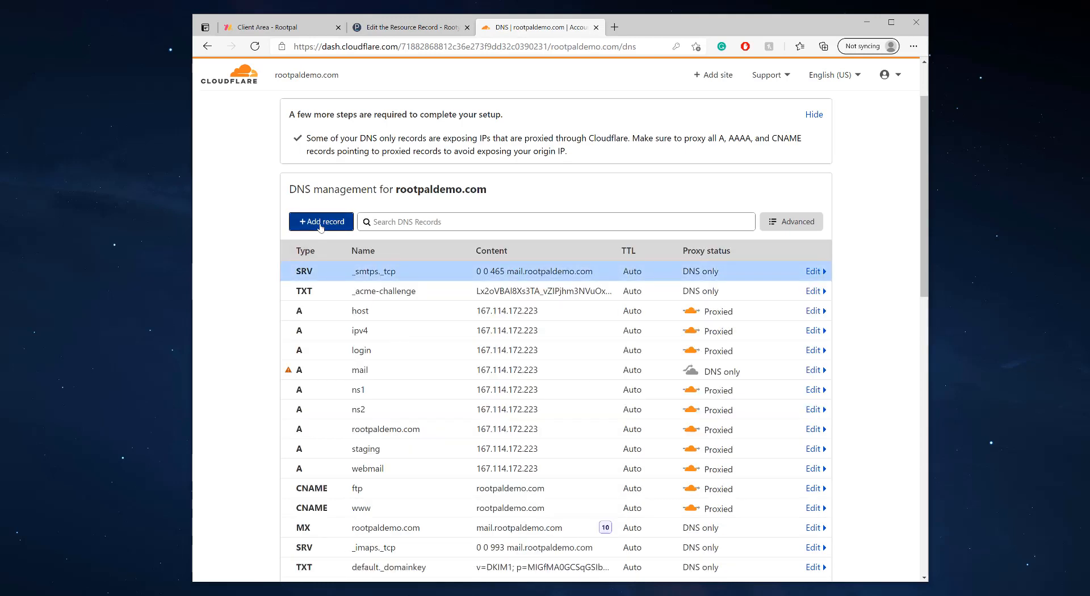
# Make the new record type SRV and paste service _pop3s copied from Plesk's _pop3s record
pyautogui.click(327, 288)
pyautogui.write('srv')
pyautogui.click(319, 310)
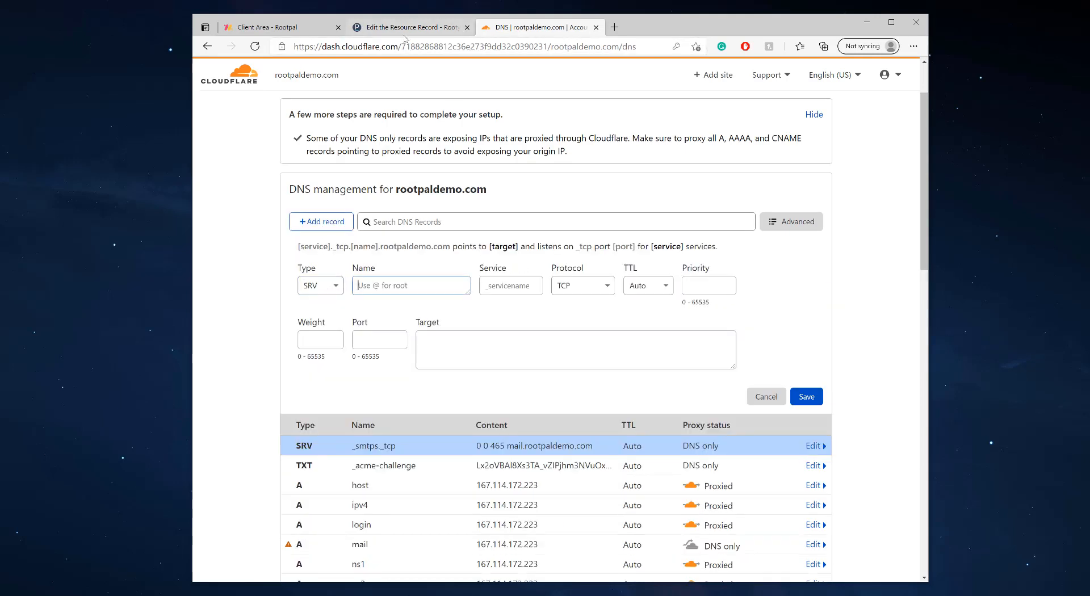
pyautogui.click(406, 27)
pyautogui.click(577, 392)
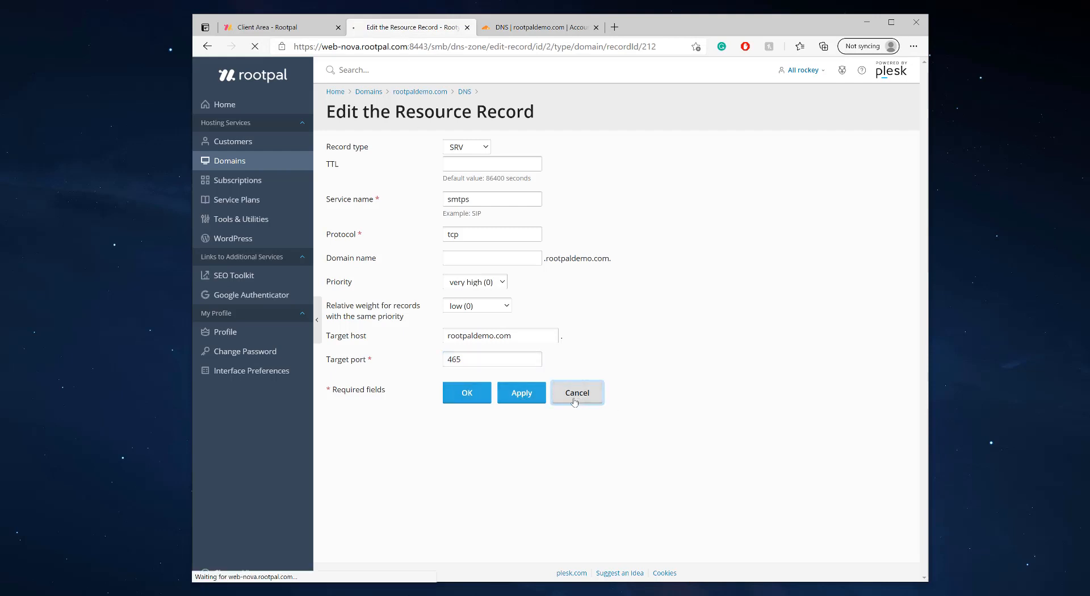
pyautogui.scroll(-5, 504, 382)
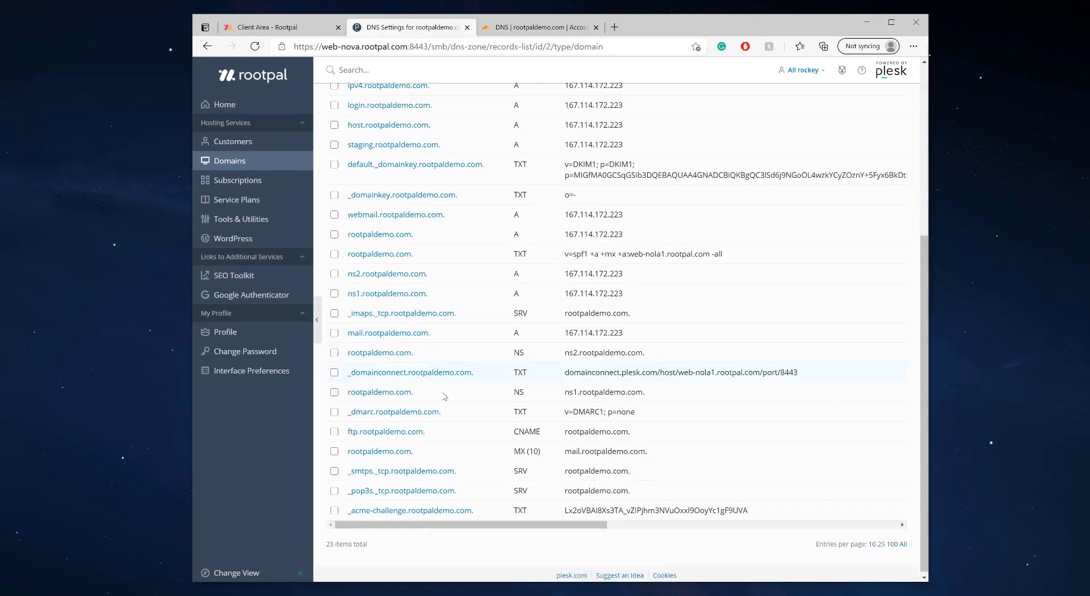
pyautogui.click(388, 490)
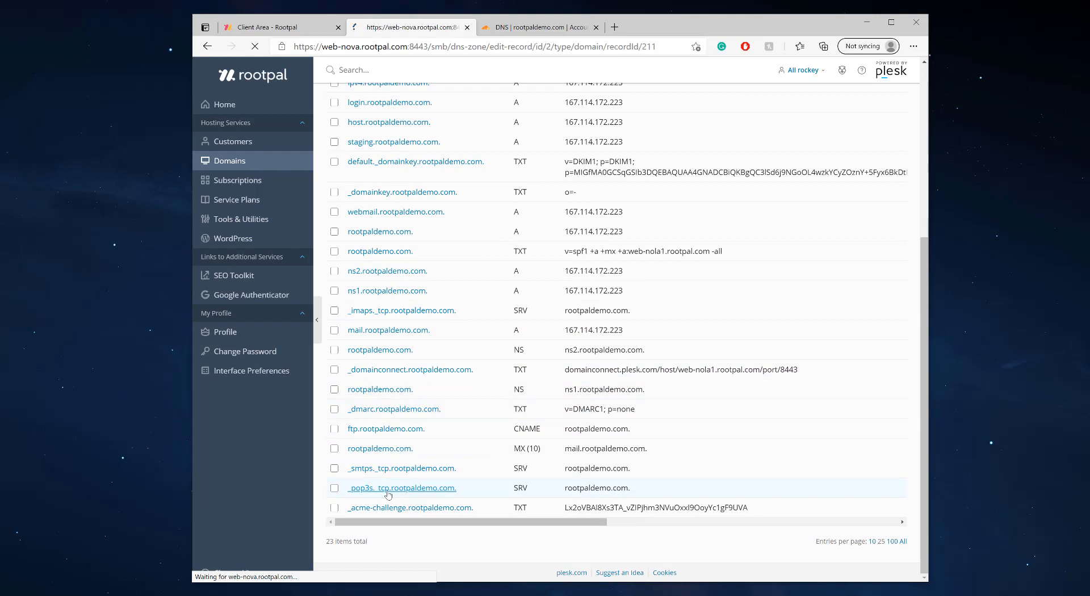
pyautogui.doubleClick(486, 200)
pyautogui.hotkey('ctrl', 'c')
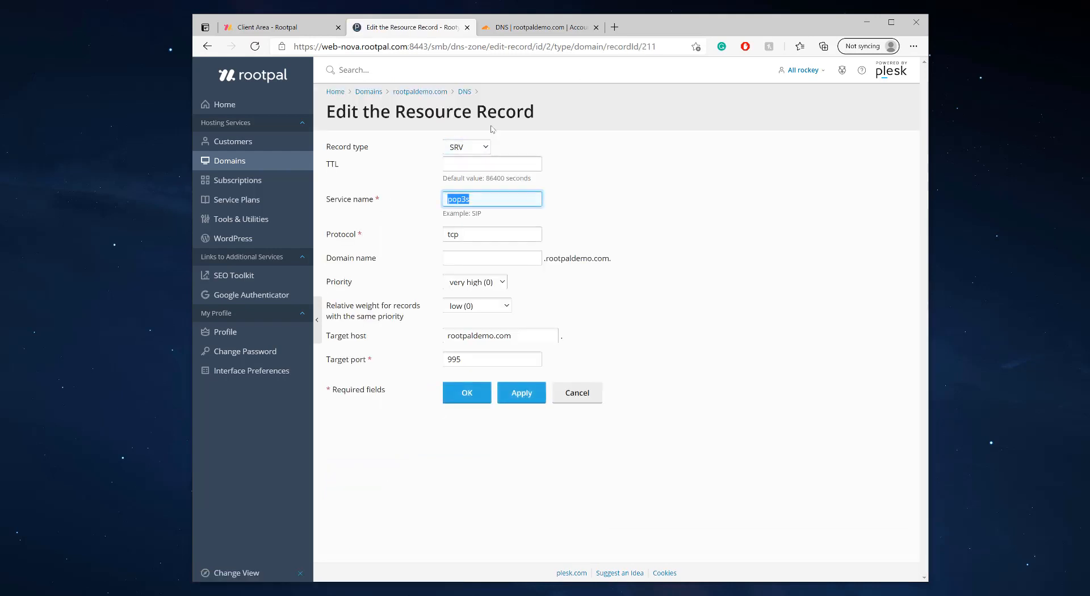
pyautogui.click(536, 27)
pyautogui.click(510, 286)
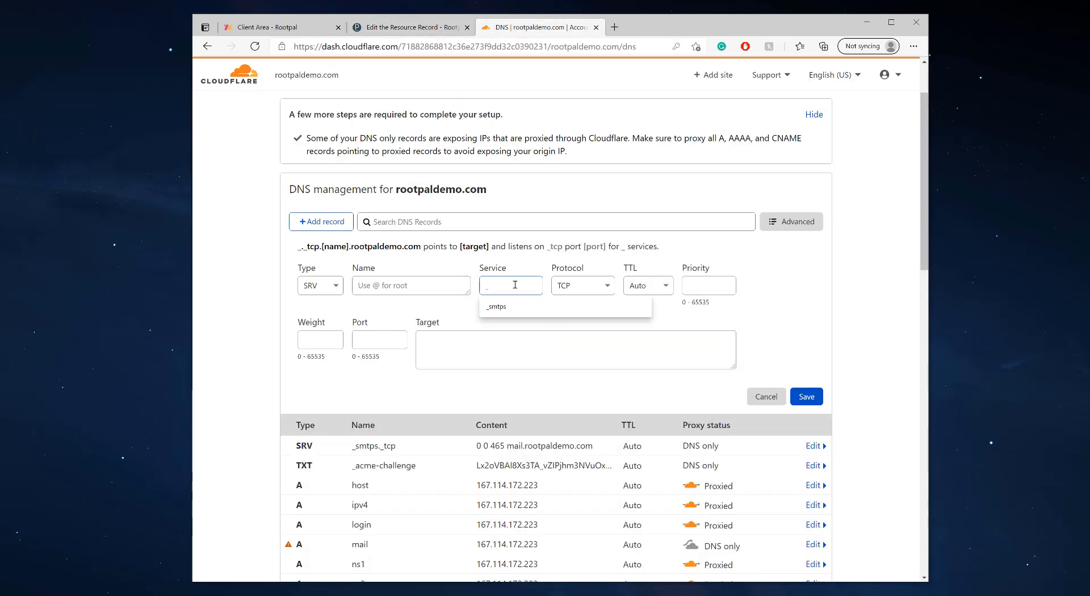
pyautogui.hotkey('ctrl', 'v')
# Set priority 0, weight 0 and port 995, checking the port in Plesk
pyautogui.click(696, 284)
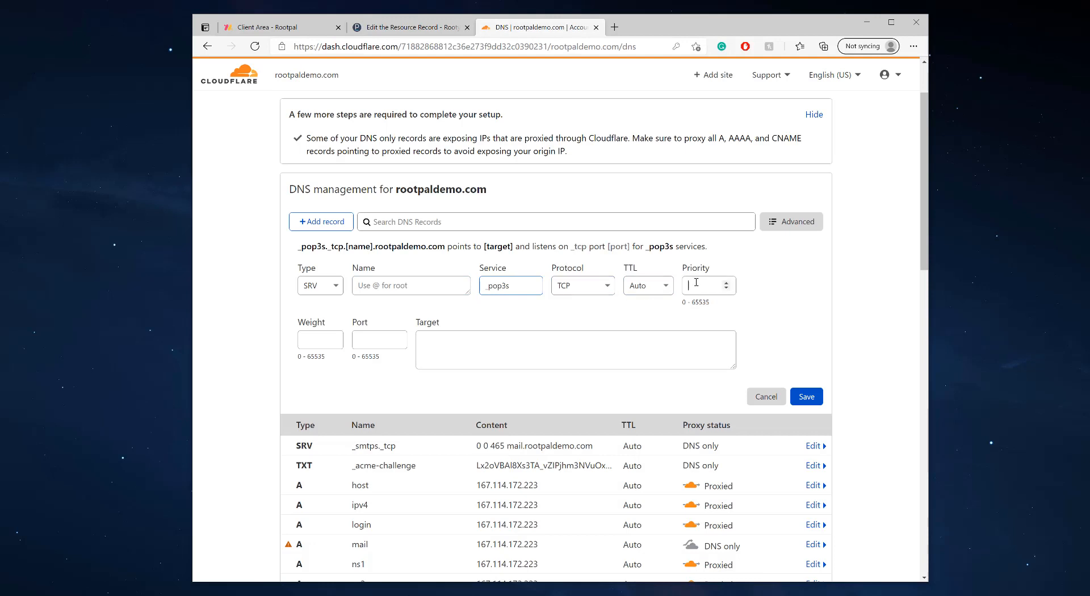
pyautogui.write('0')
pyautogui.press('Tab')
pyautogui.write('0')
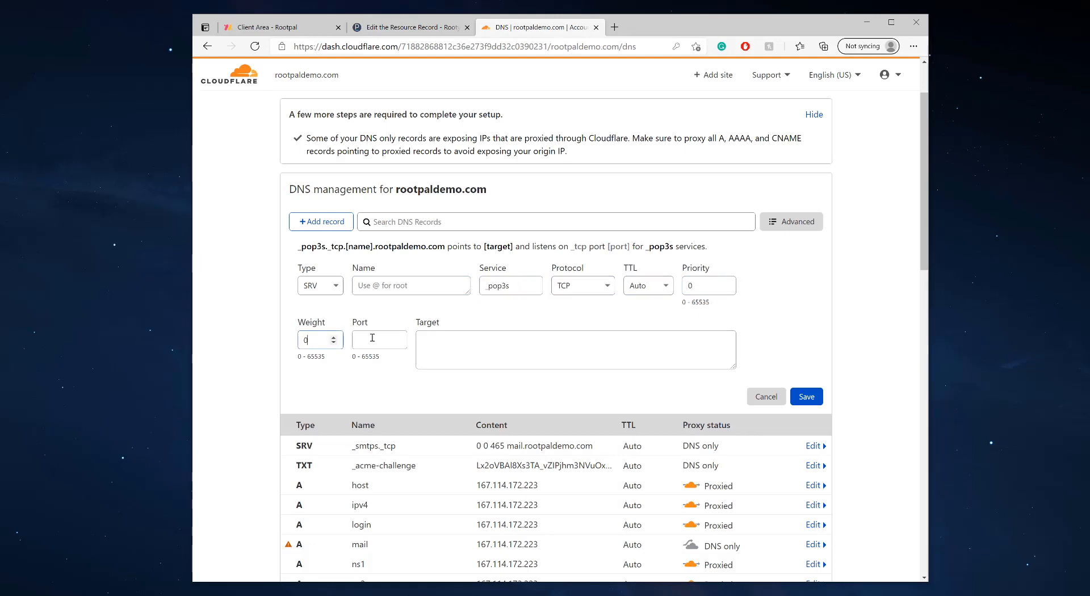
pyautogui.click(424, 29)
pyautogui.click(536, 27)
pyautogui.click(376, 339)
pyautogui.write('995')
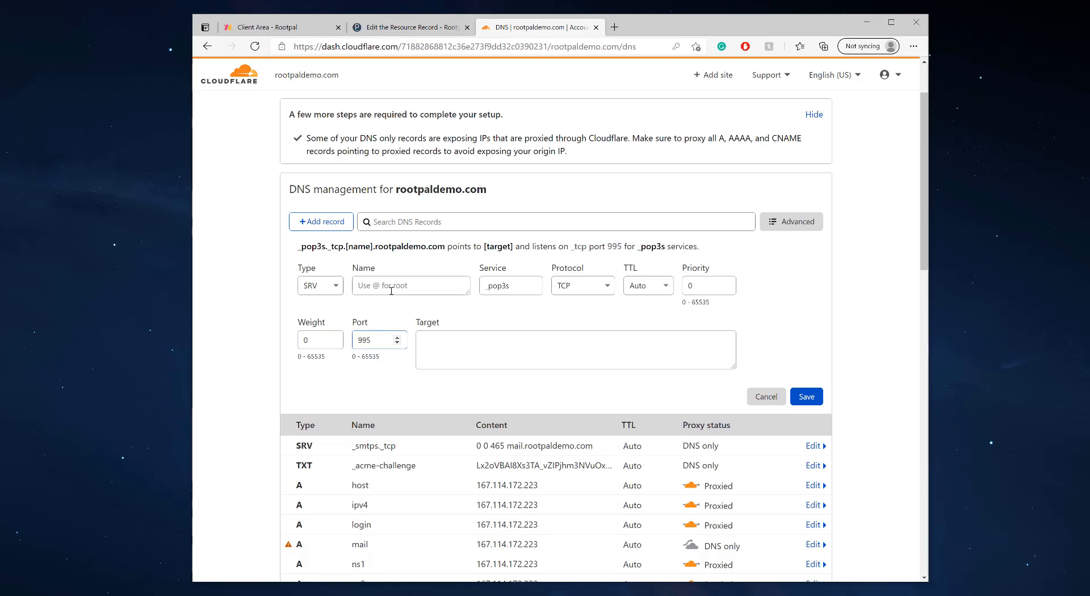
# Enter name @ and target mail.rootpaldemo.com, then save the _pop3s SRV record
pyautogui.click(395, 292)
pyautogui.write('@')
pyautogui.click(433, 333)
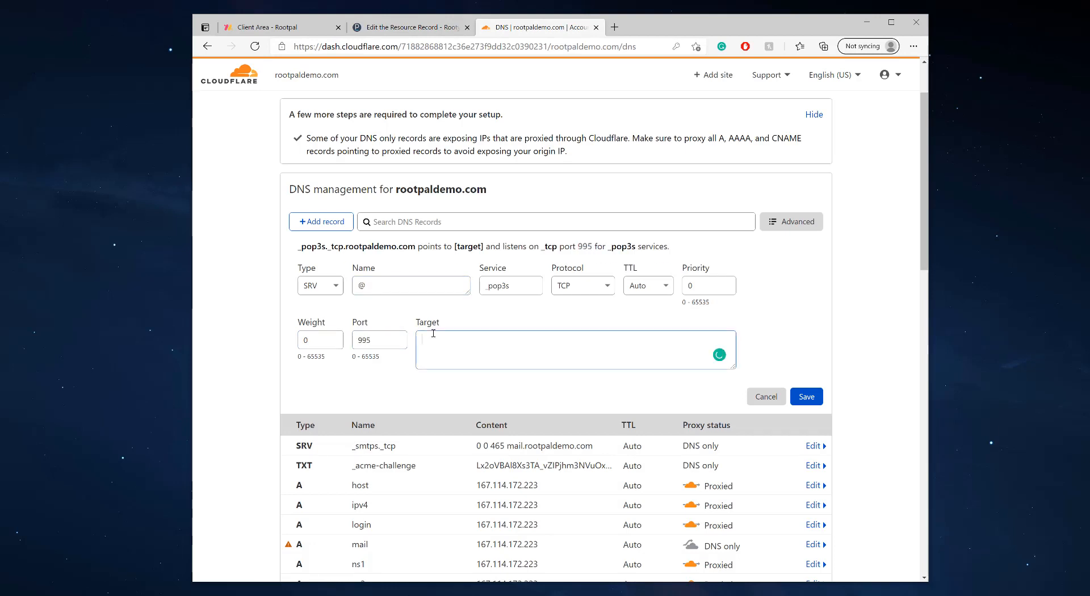
pyautogui.write('mail.rootpal')
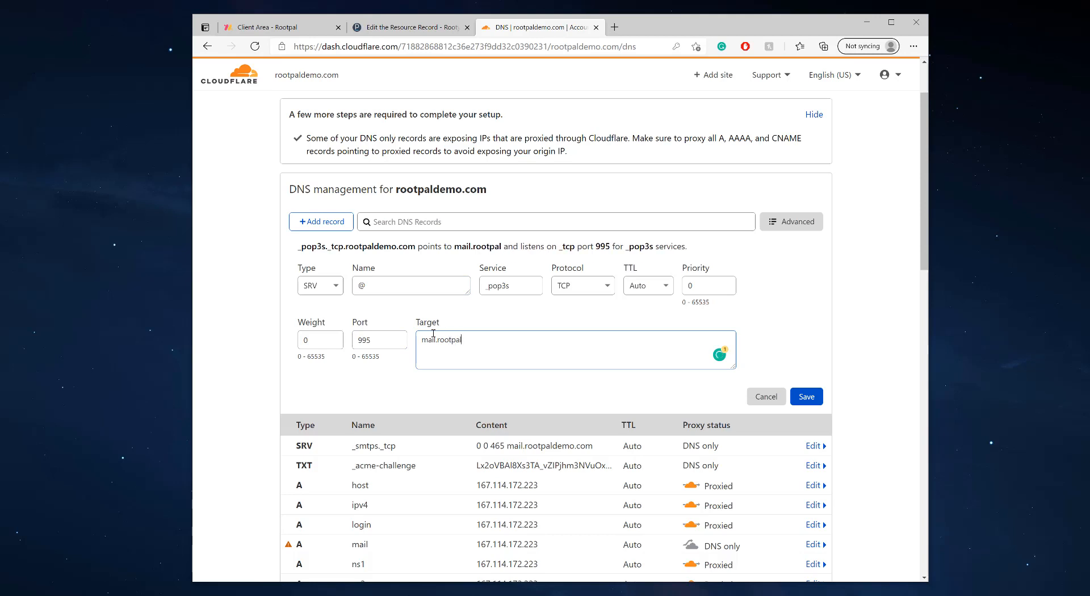
pyautogui.write('demo.com')
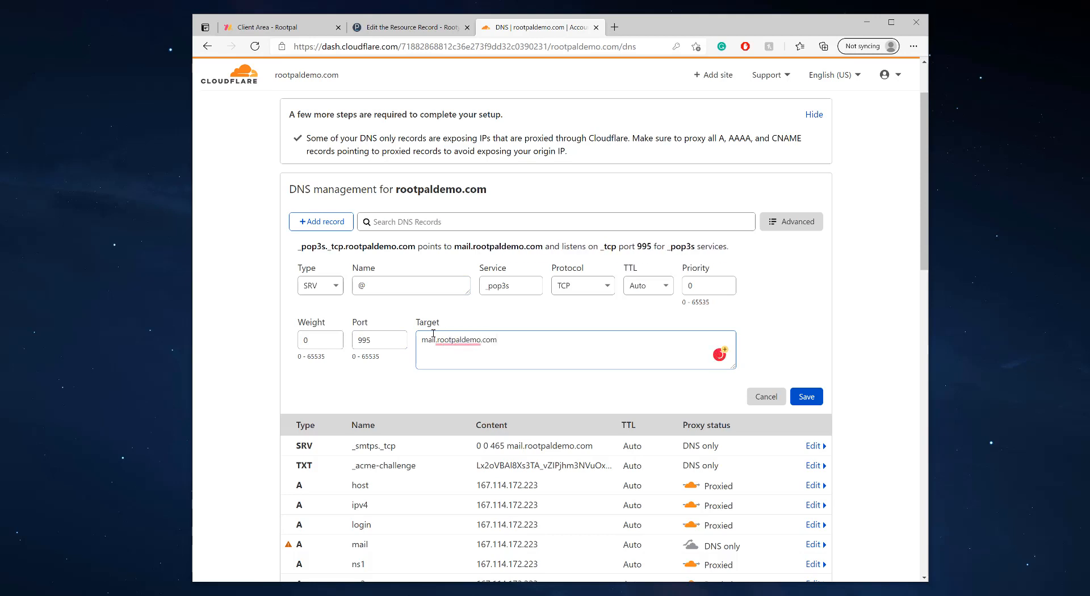
pyautogui.moveTo(519, 337); pyautogui.dragTo(437, 351)
pyautogui.click(472, 358)
pyautogui.scroll(-1, 621, 333)
pyautogui.click(817, 317)
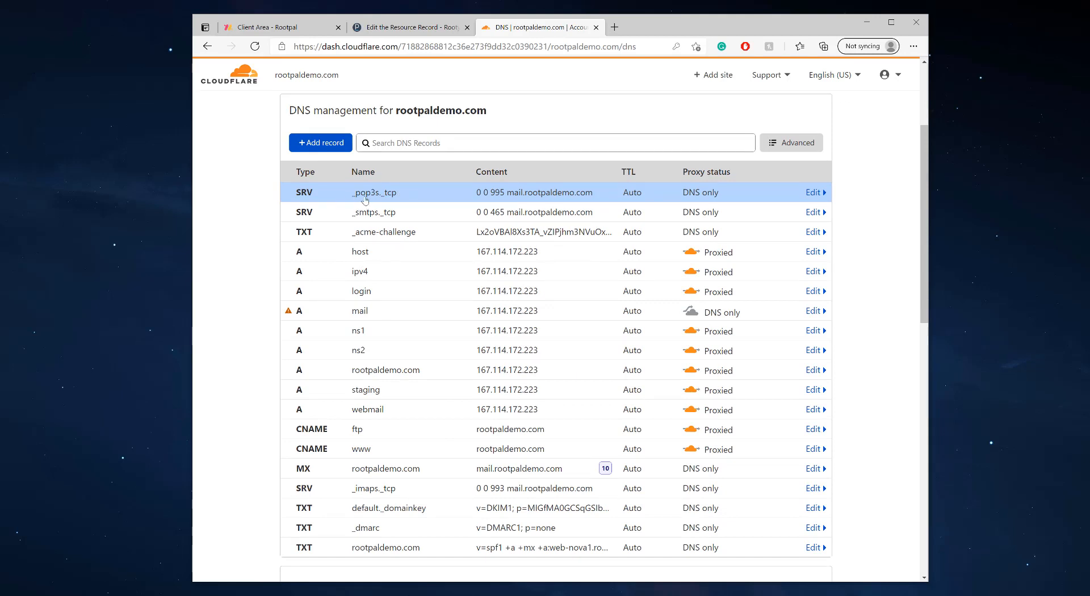
pyautogui.scroll(-1, 389, 267)
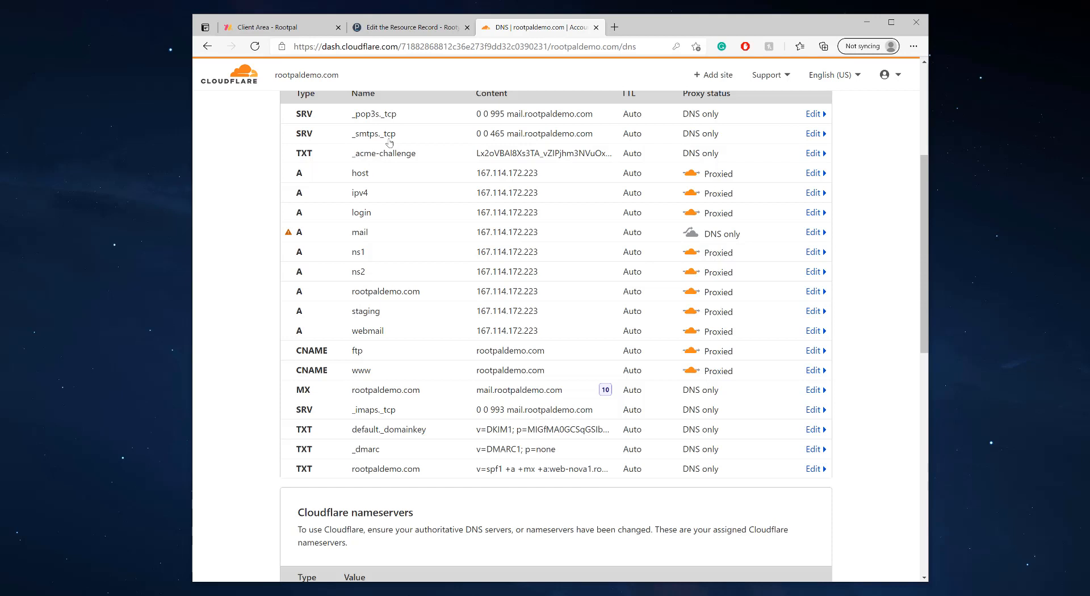
# Close the Plesk _pop3s record editor without changes, returning to the DNS records list
pyautogui.click(411, 27)
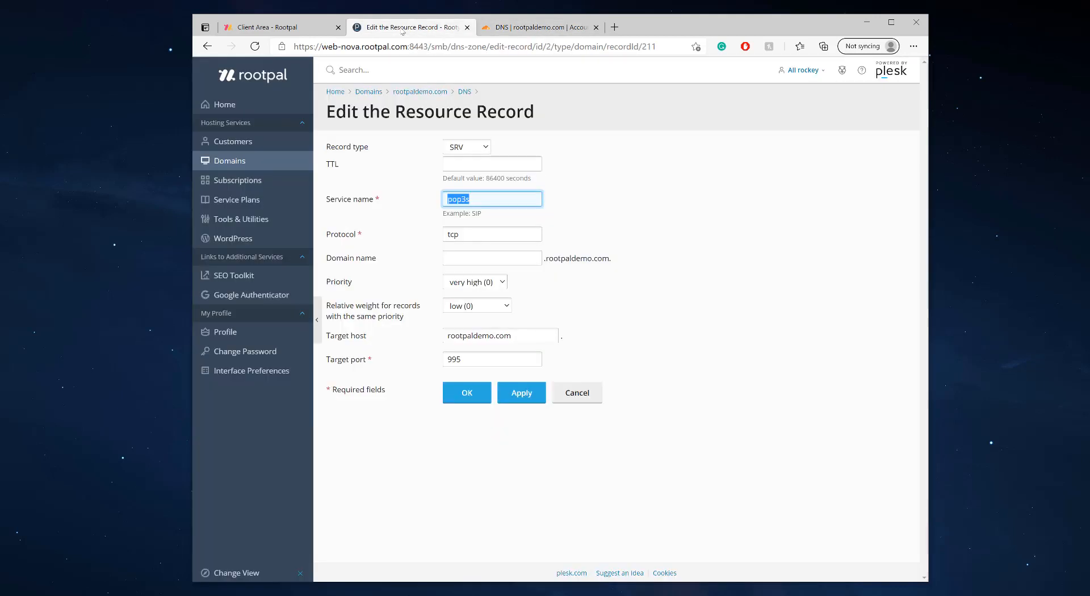
pyautogui.click(580, 401)
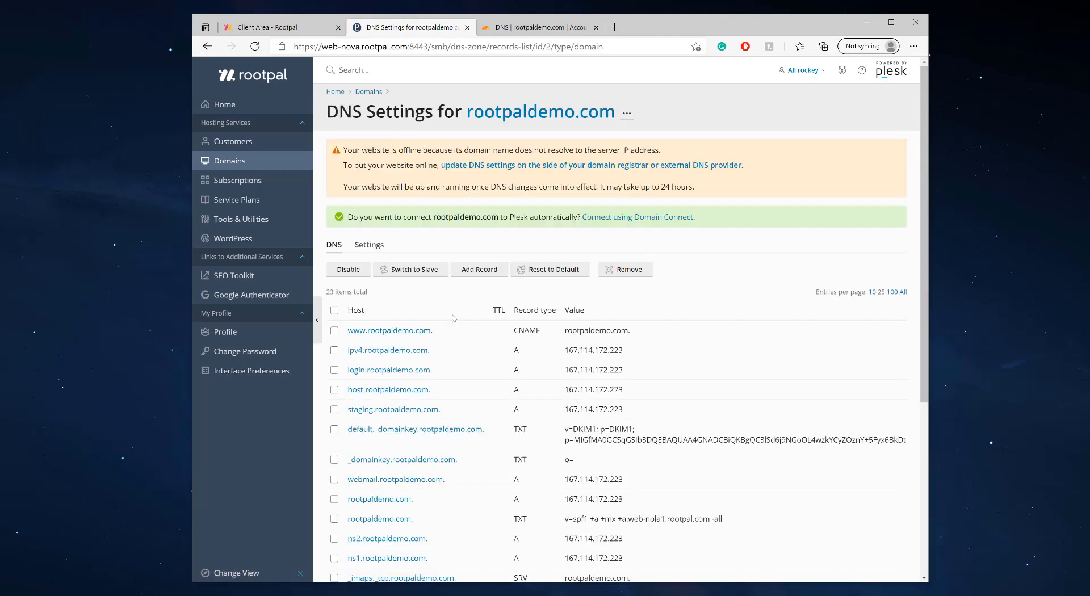
pyautogui.scroll(-3, 453, 318)
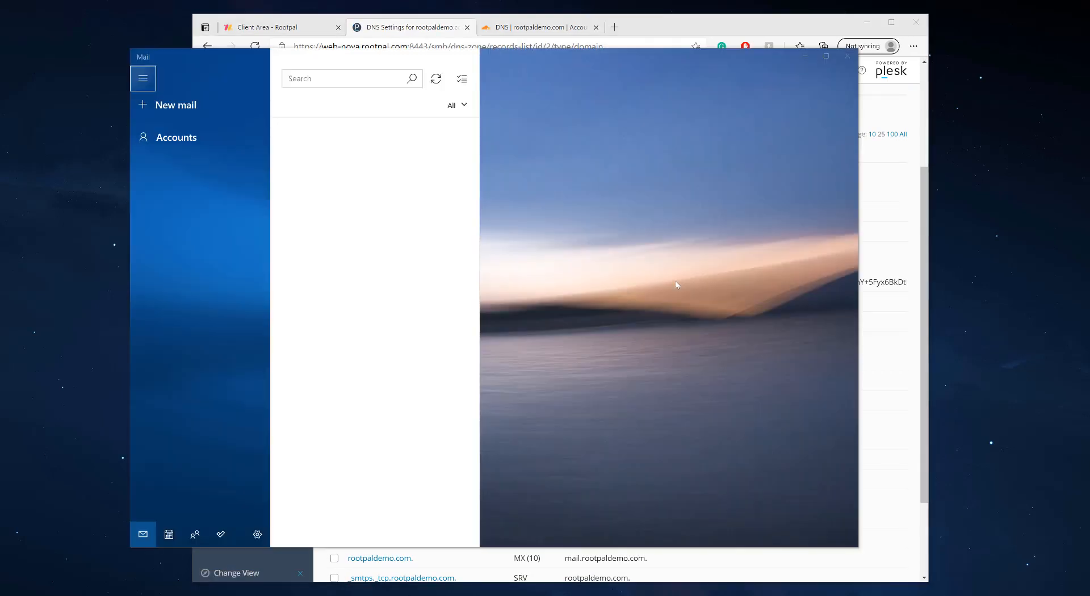
# Shift the Mail window left and bring the browser with Plesk's DNS list on top
pyautogui.moveTo(549, 64); pyautogui.dragTo(492, 66)
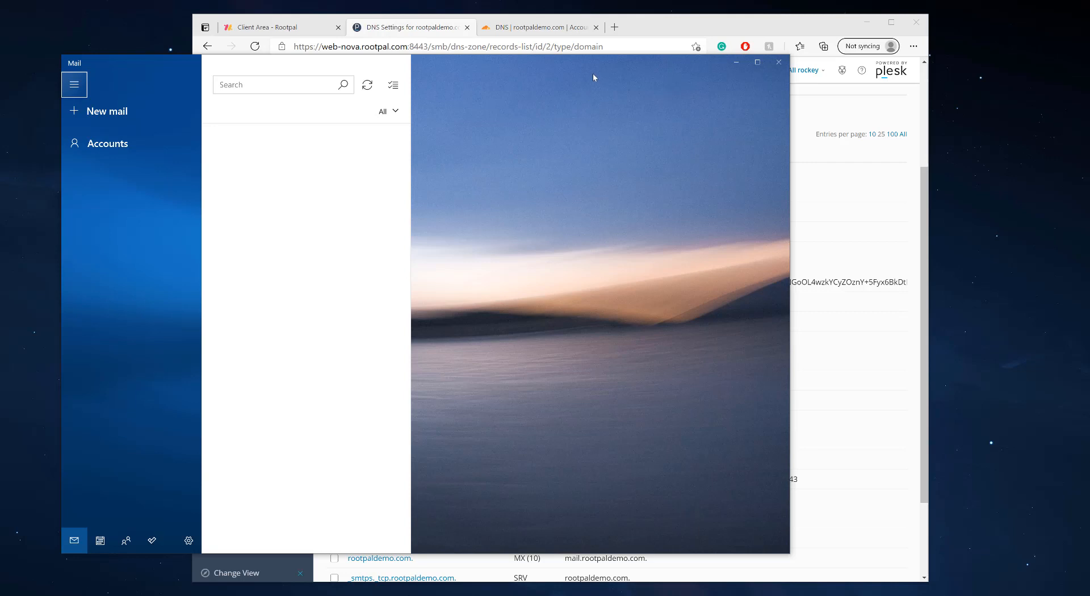
pyautogui.click(666, 26)
pyautogui.moveTo(718, 26); pyautogui.dragTo(797, 21)
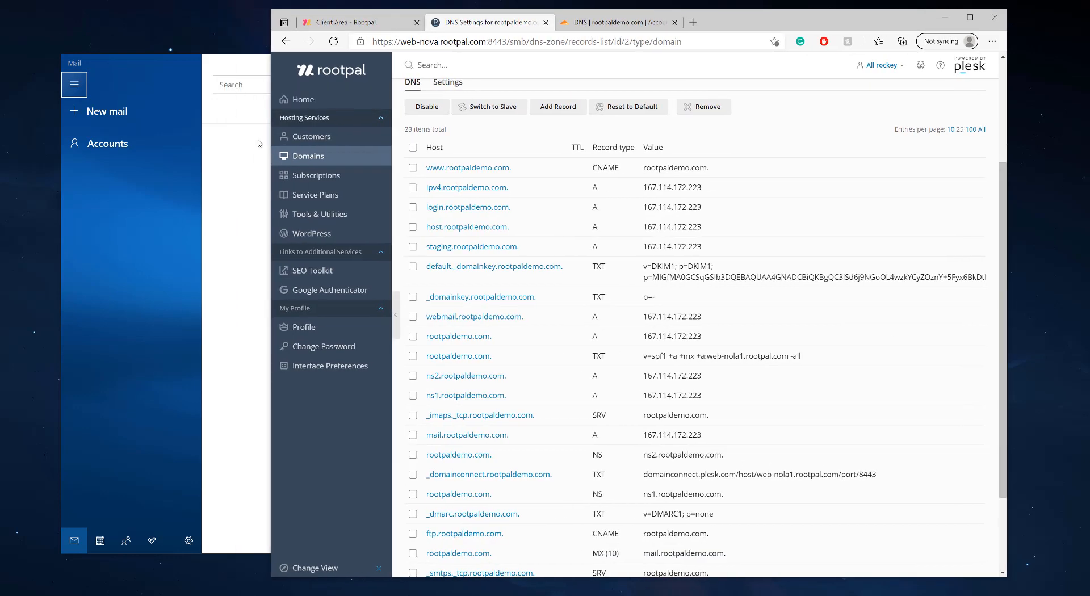
# Go from Plesk's DNS list to the rootpaldemo.com domain's mail accounts
pyautogui.click(191, 105)
pyautogui.click(484, 22)
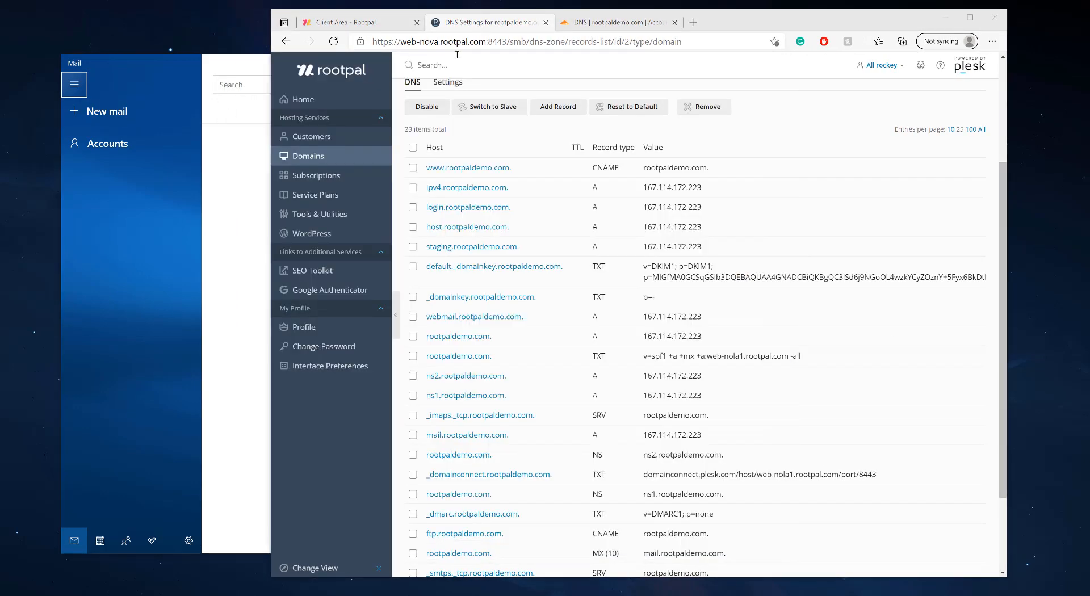
pyautogui.scroll(3, 467, 192)
pyautogui.moveTo(406, 106); pyautogui.dragTo(574, 112)
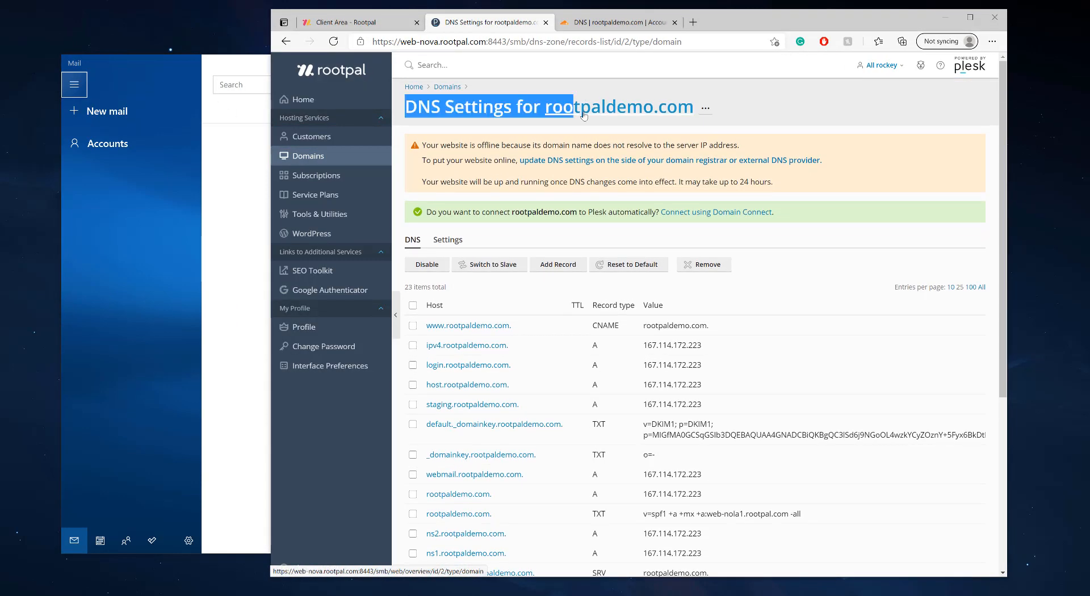
pyautogui.click(582, 112)
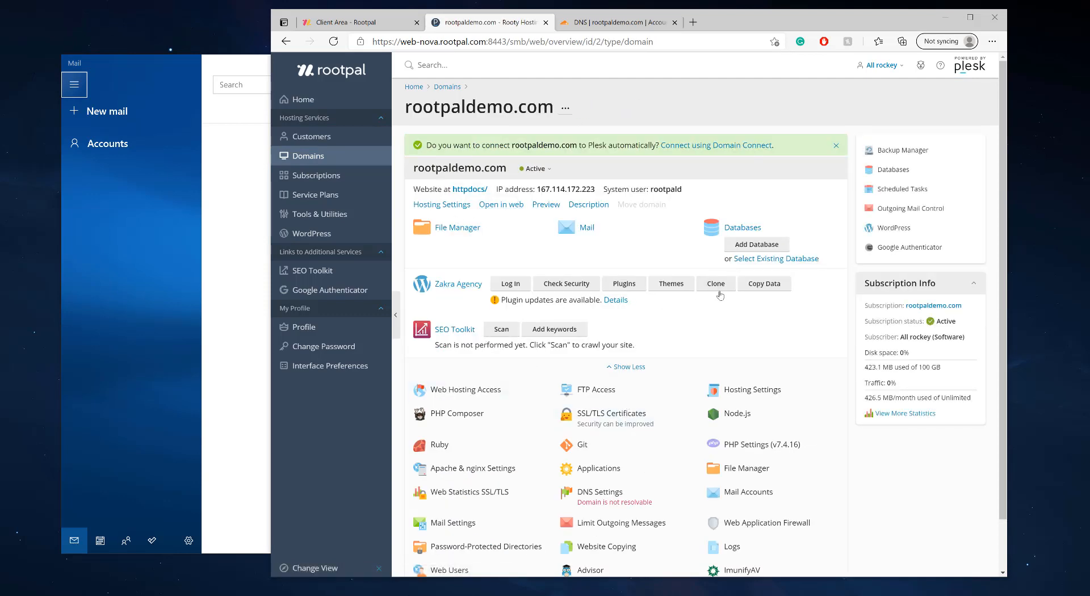
pyautogui.scroll(-1, 692, 331)
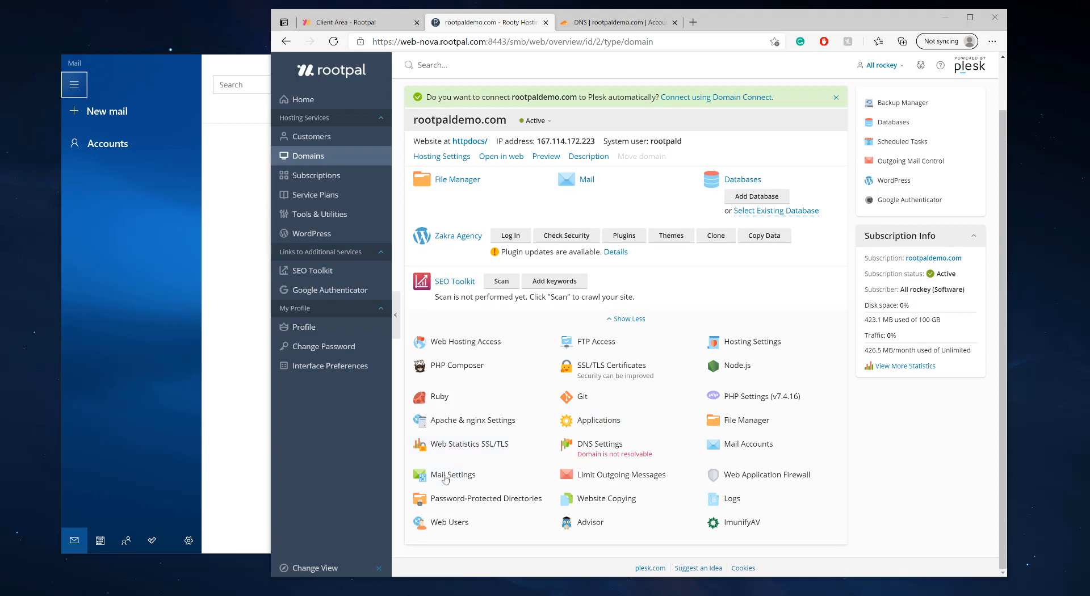
pyautogui.click(742, 451)
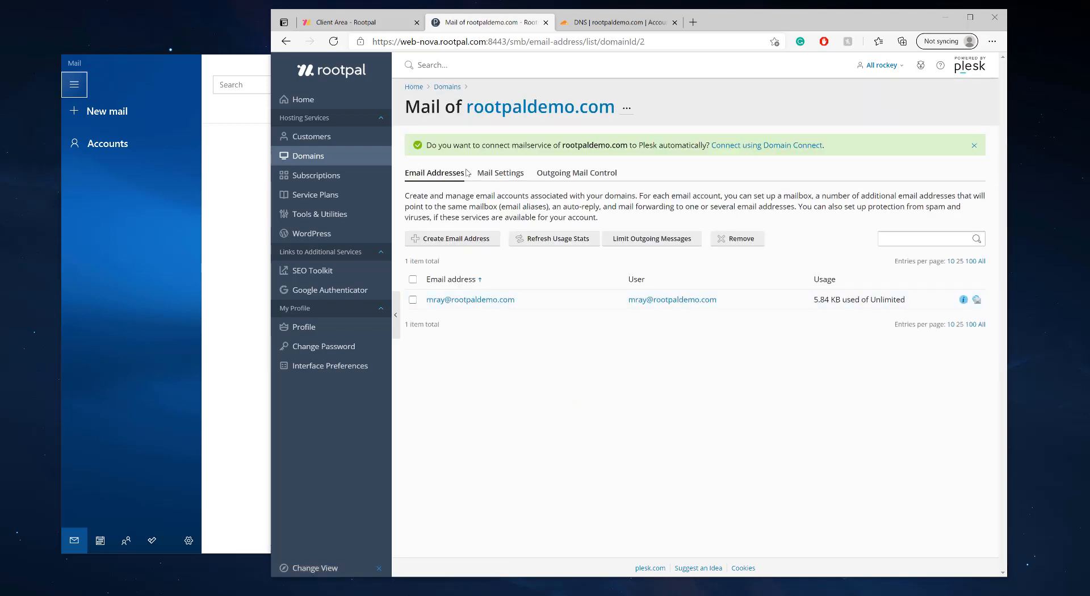
pyautogui.click(454, 239)
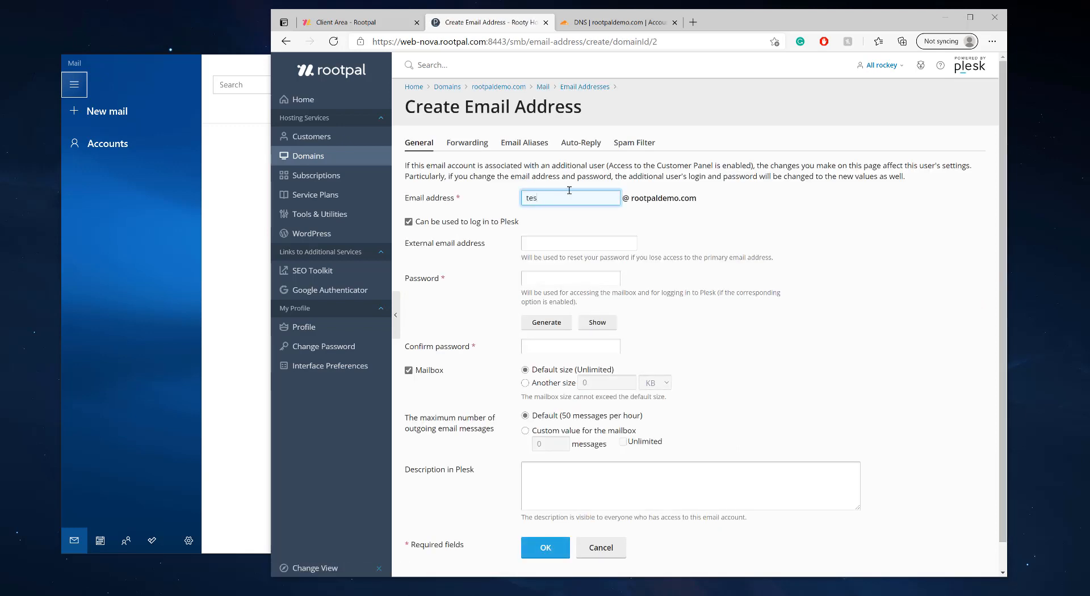
pyautogui.write('test')
pyautogui.click(545, 283)
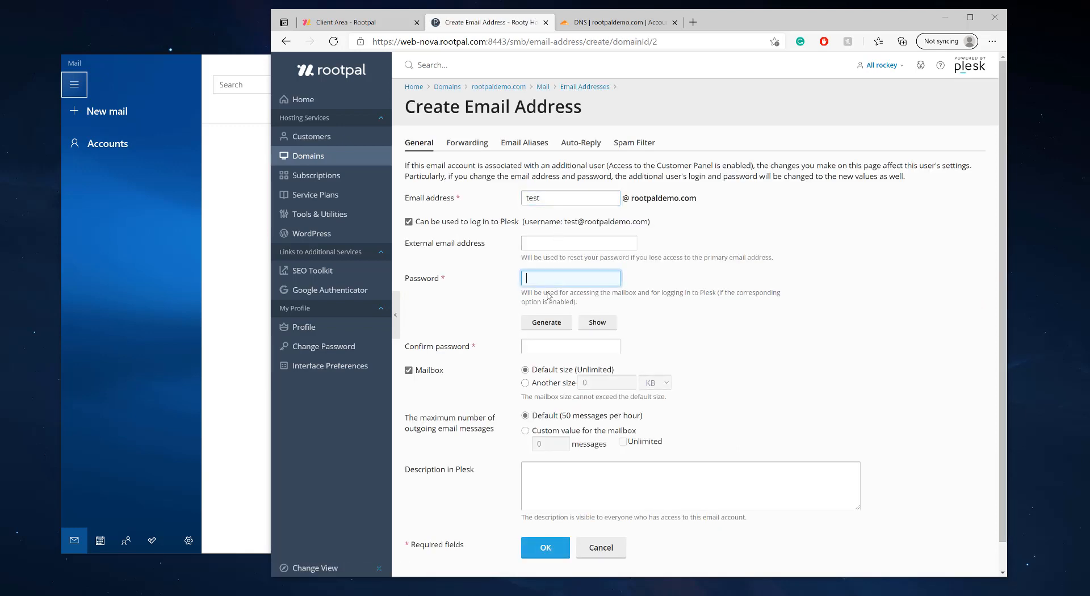
pyautogui.click(546, 322)
pyautogui.click(588, 322)
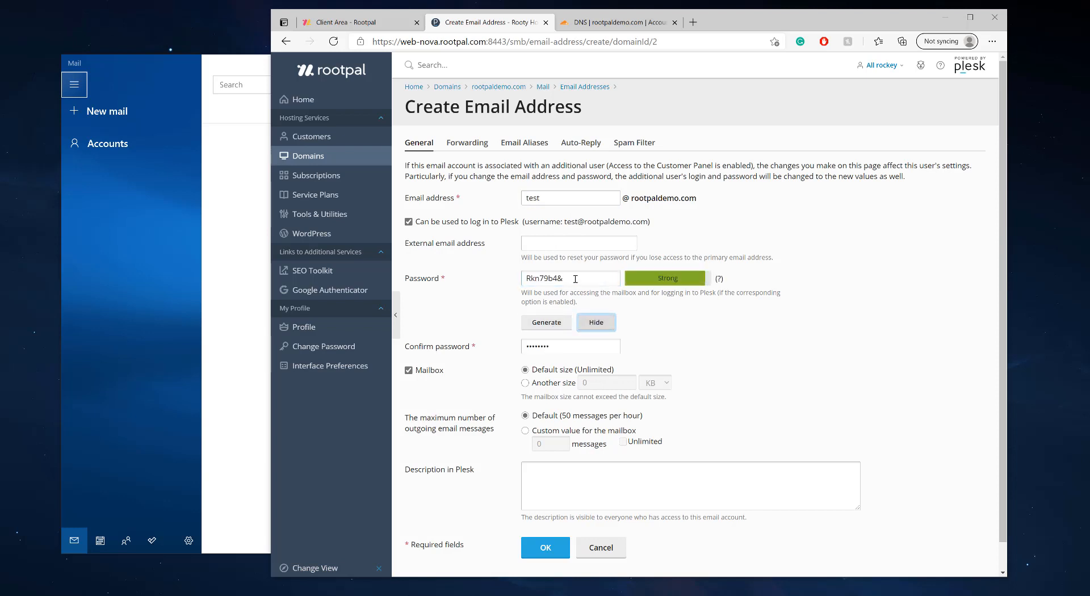
pyautogui.moveTo(565, 278); pyautogui.dragTo(482, 289)
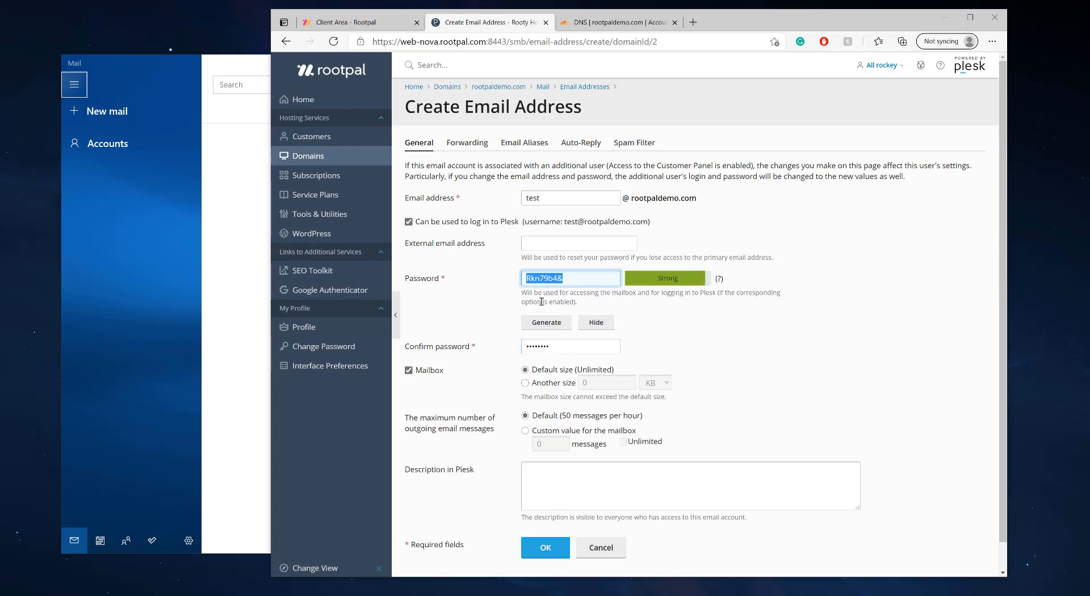
pyautogui.scroll(-1, 542, 398)
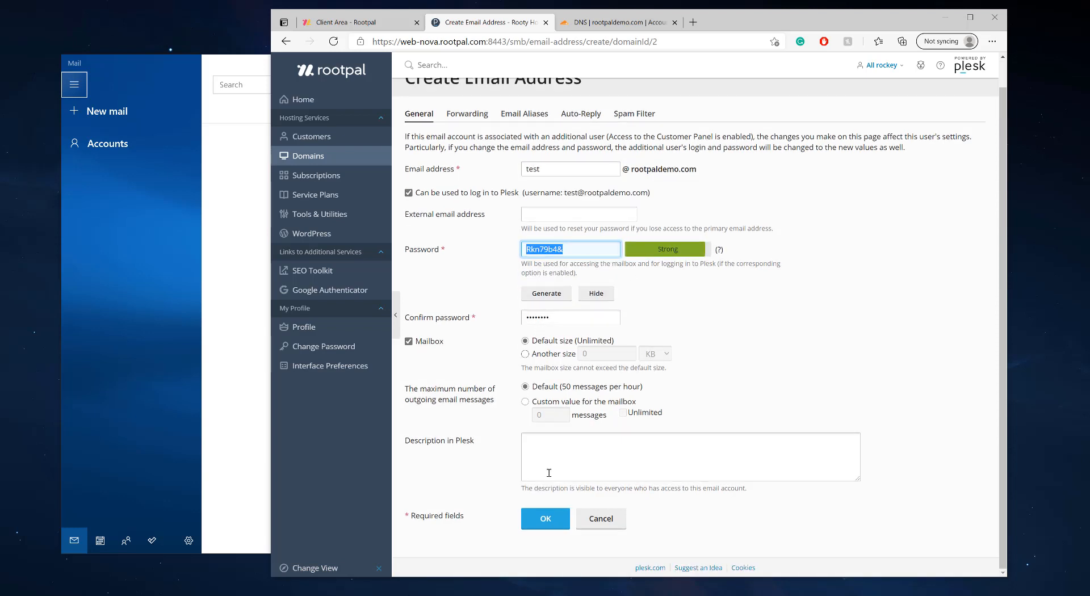
pyautogui.click(544, 519)
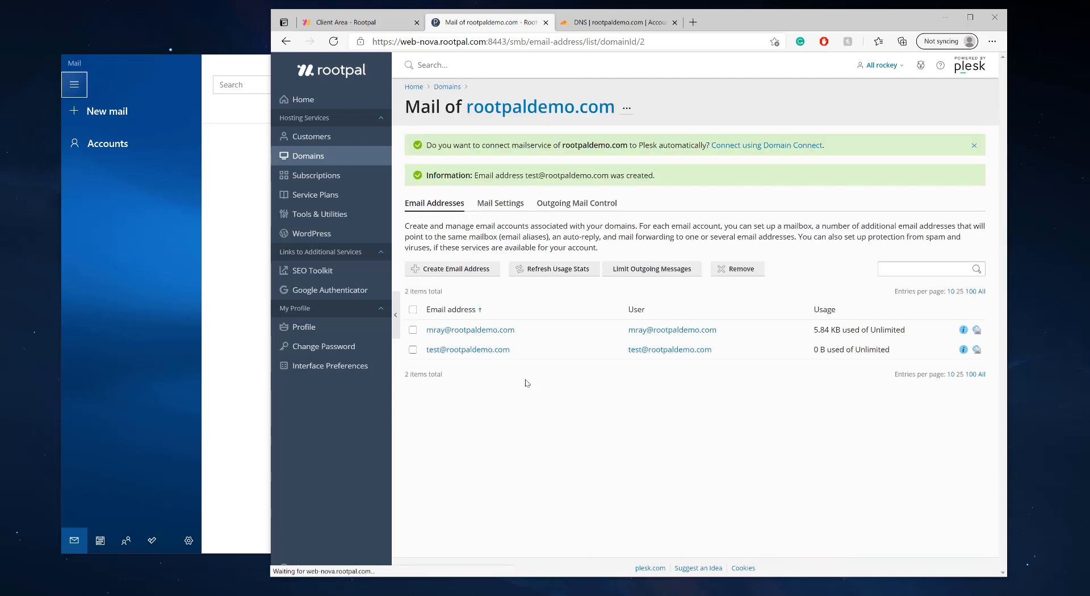
# In Windows Mail, start adding an Other account (POP, IMAP)
pyautogui.click(238, 234)
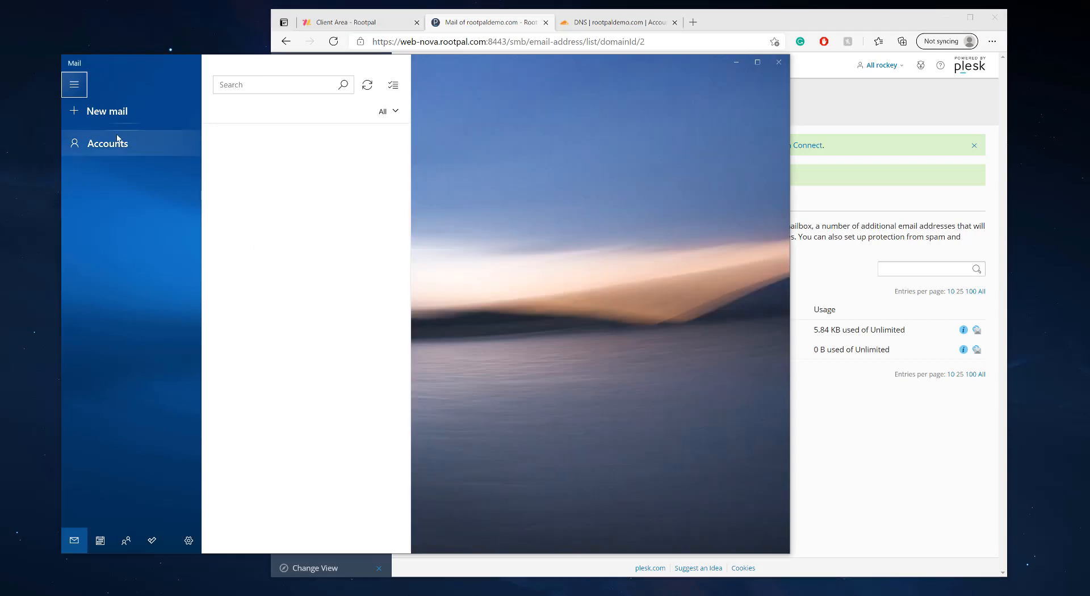
pyautogui.click(105, 148)
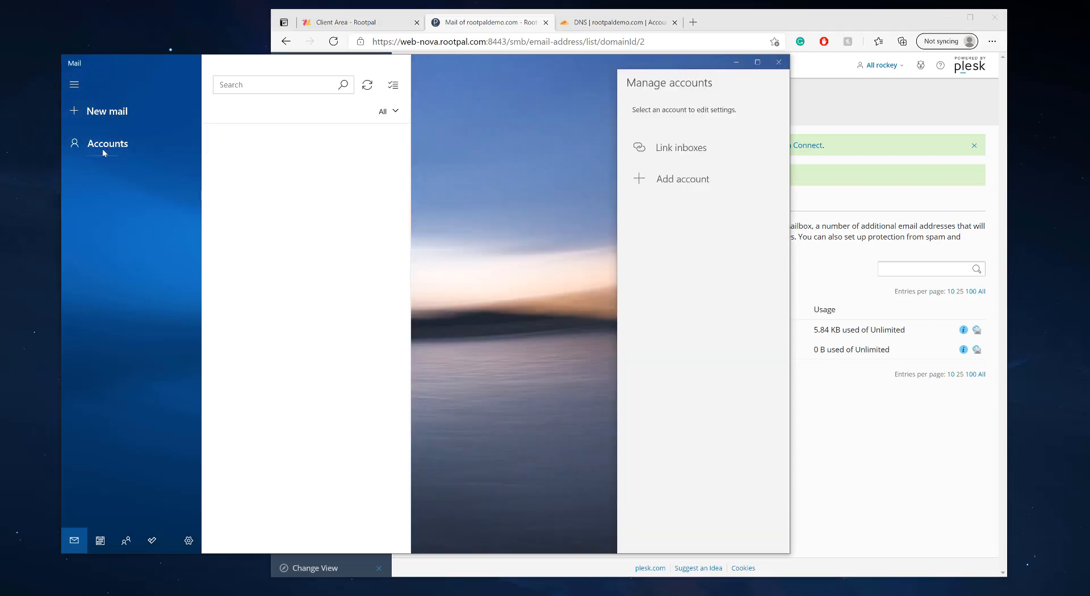
pyautogui.click(664, 179)
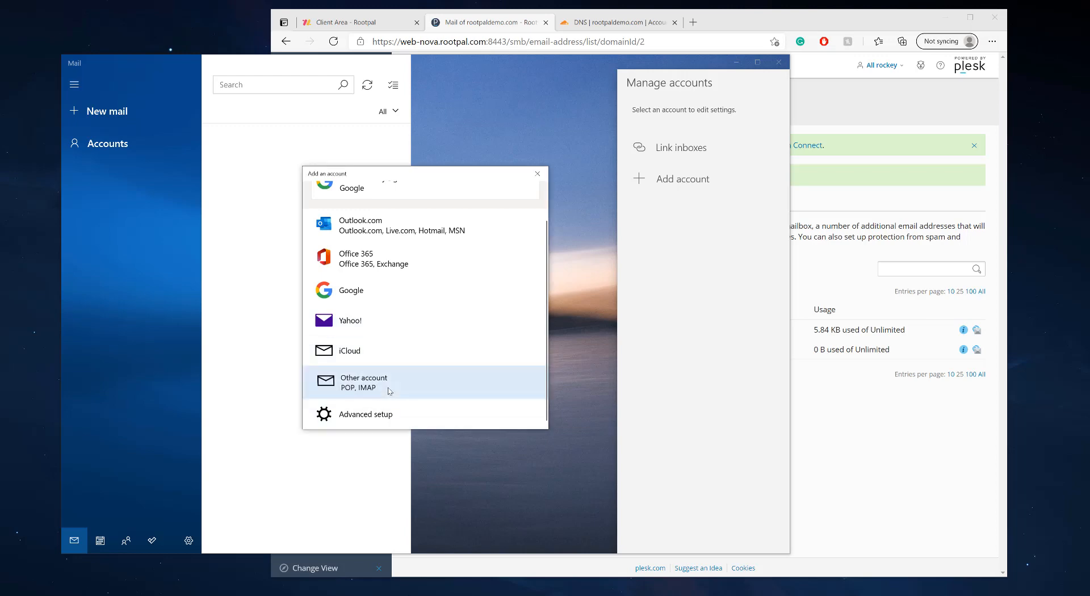
pyautogui.click(389, 390)
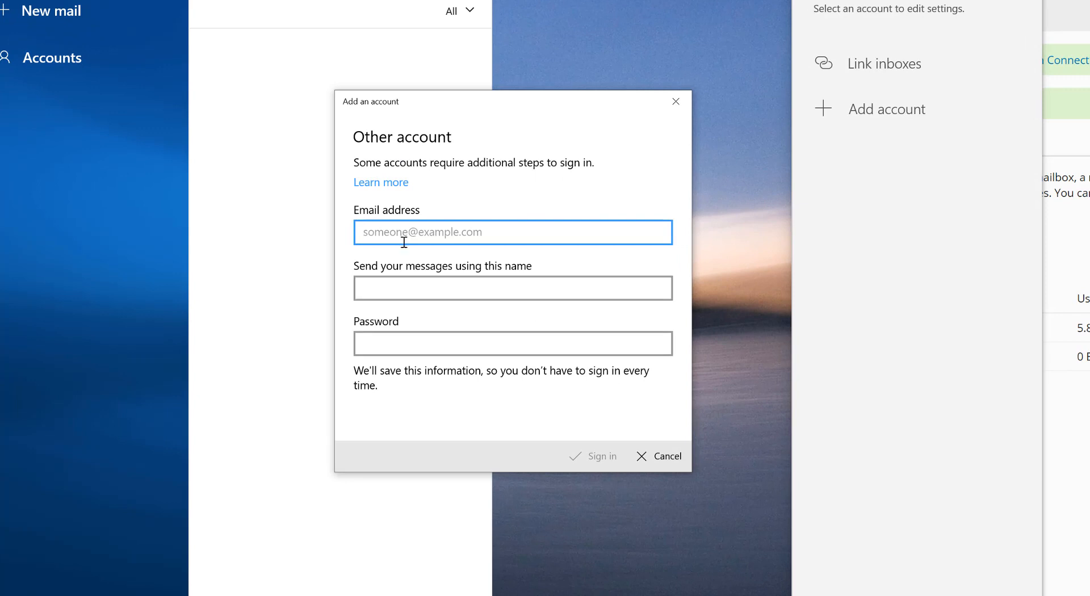
pyautogui.press('Tab')
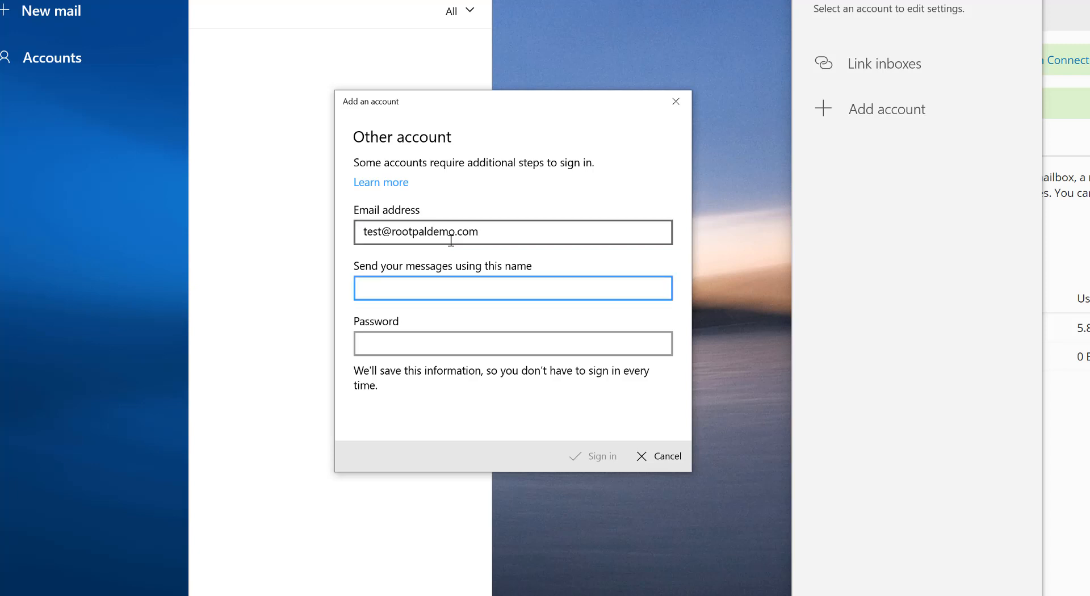
pyautogui.write('Test Rootpal')
pyautogui.press('Tab')
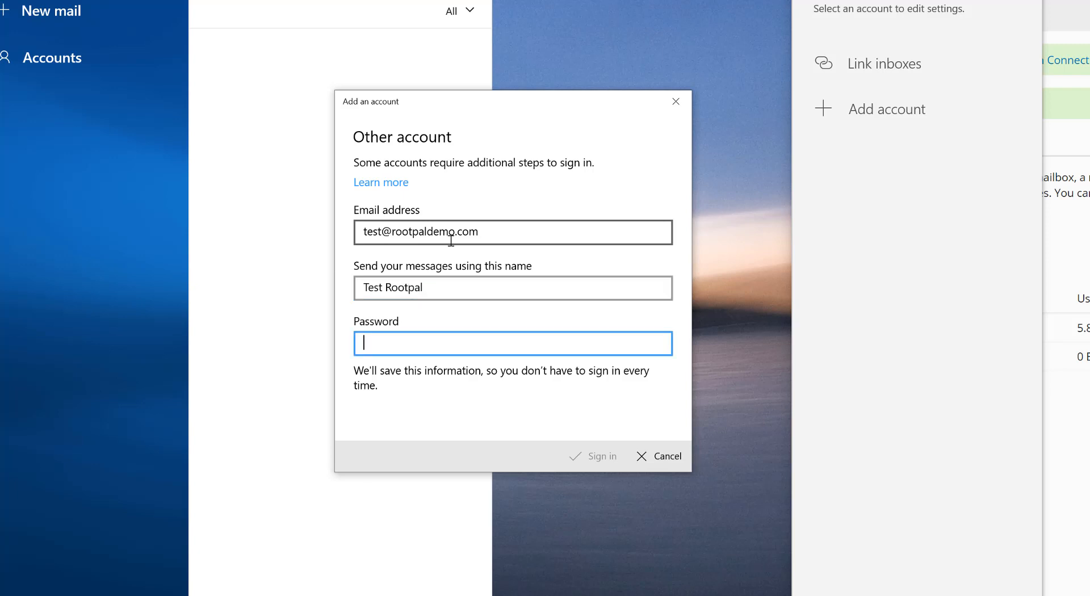
pyautogui.write('••••••••')
pyautogui.press('Return')
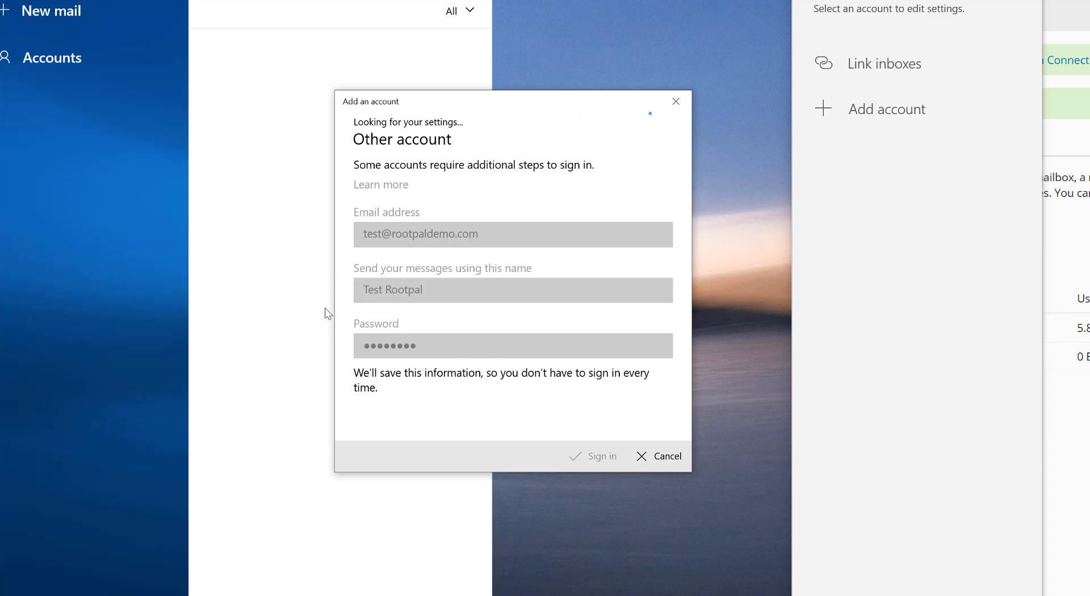
pyautogui.moveTo(474, 105); pyautogui.dragTo(487, 102)
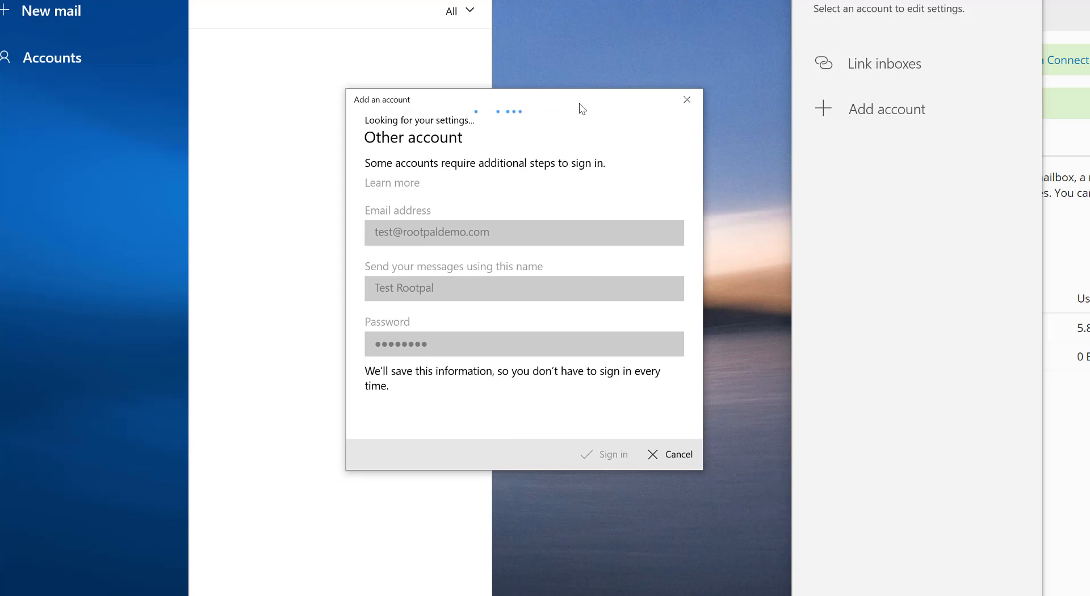
pyautogui.moveTo(579, 106); pyautogui.dragTo(569, 115)
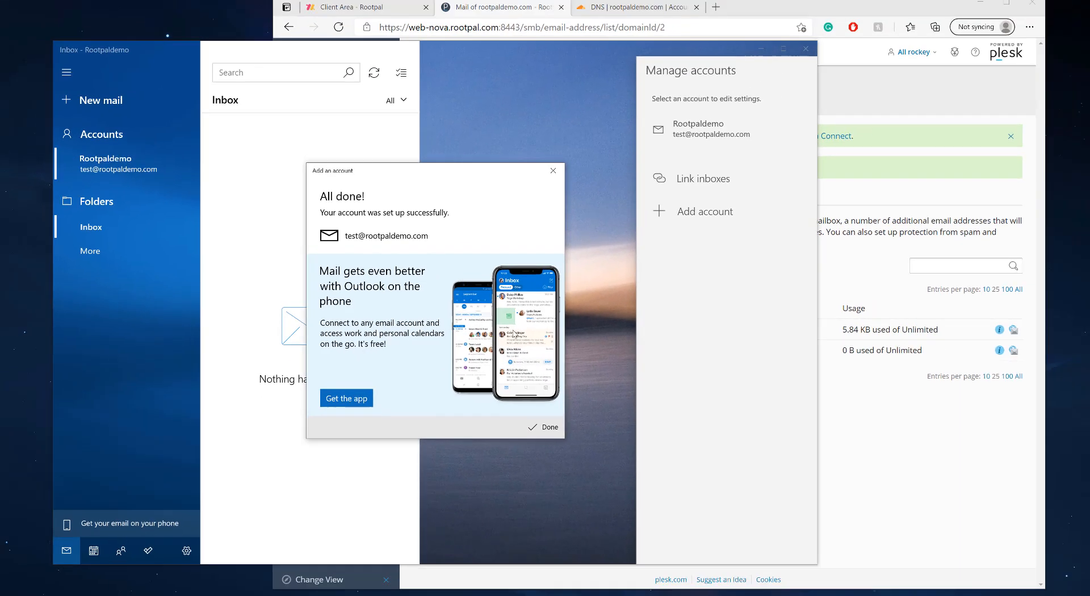
pyautogui.click(661, 461)
# Close the accounts panel, move the compose window aside, and open the received 'test' email
pyautogui.click(91, 173)
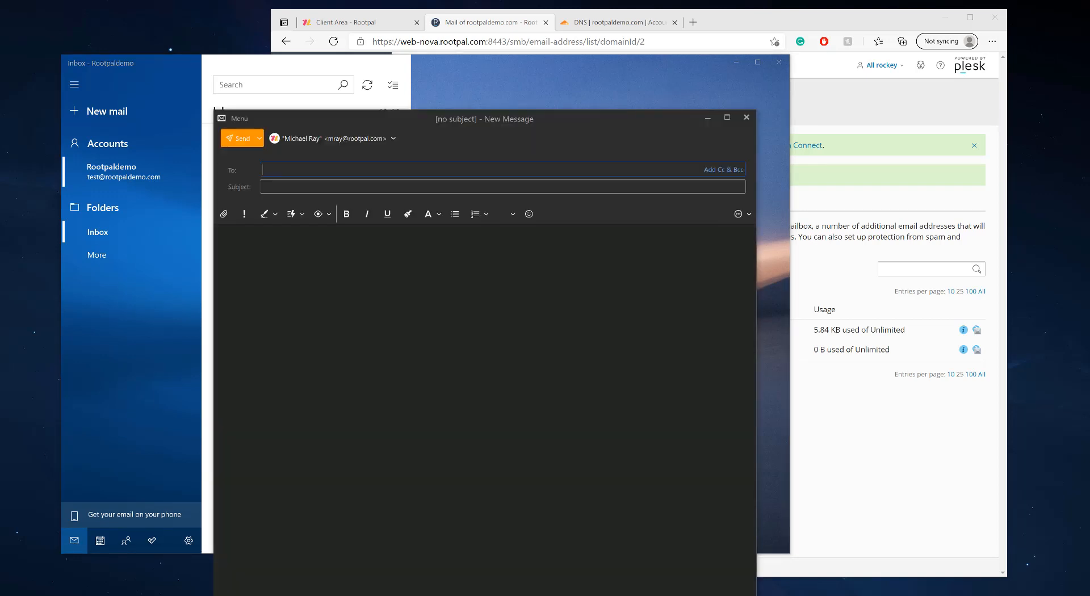
pyautogui.moveTo(471, 117); pyautogui.dragTo(1089, 115)
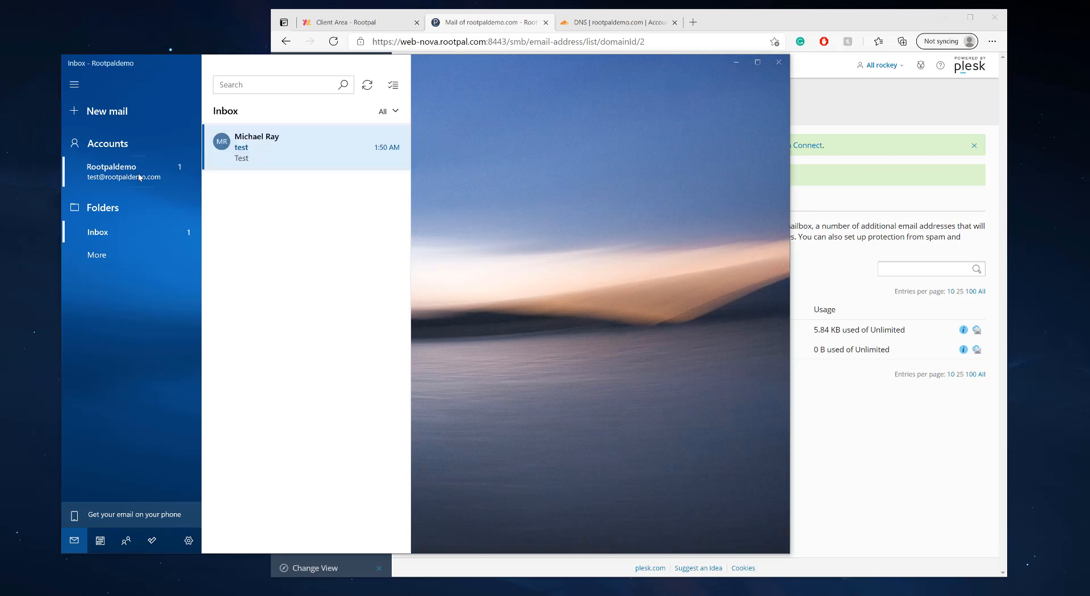
pyautogui.click(305, 156)
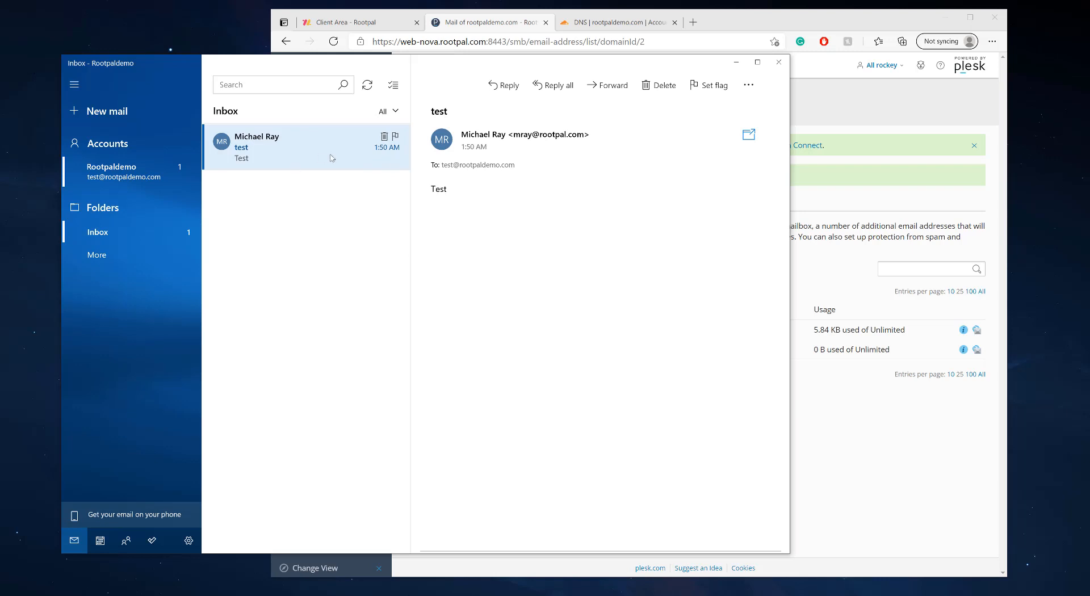
# Delete the 'test' email and browse the Rootpaldemo account's folders
pyautogui.click(383, 137)
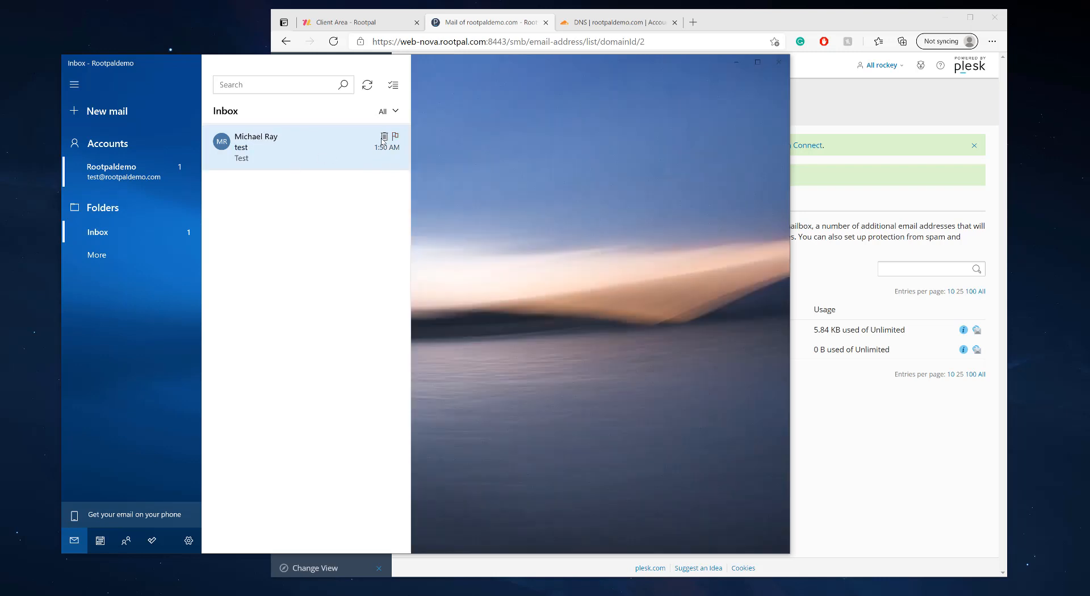
pyautogui.rightClick(113, 180)
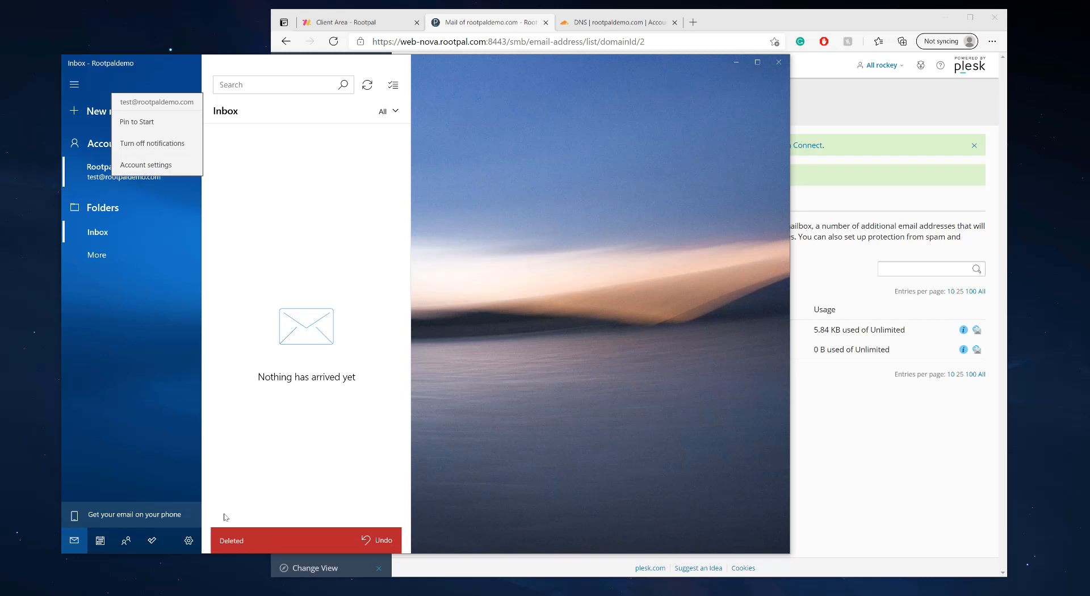
pyautogui.click(273, 382)
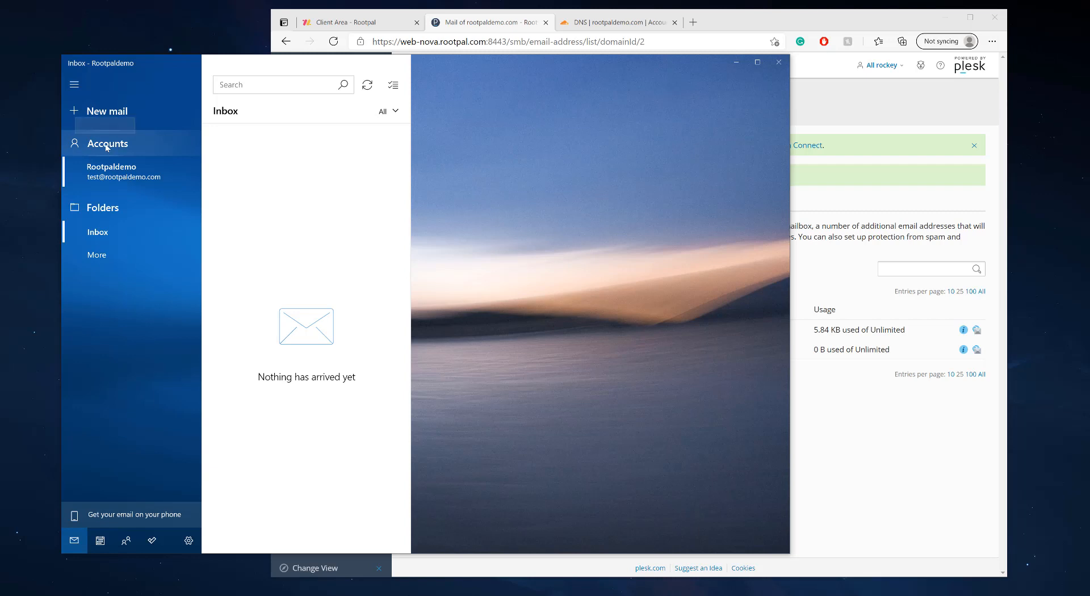
pyautogui.click(96, 255)
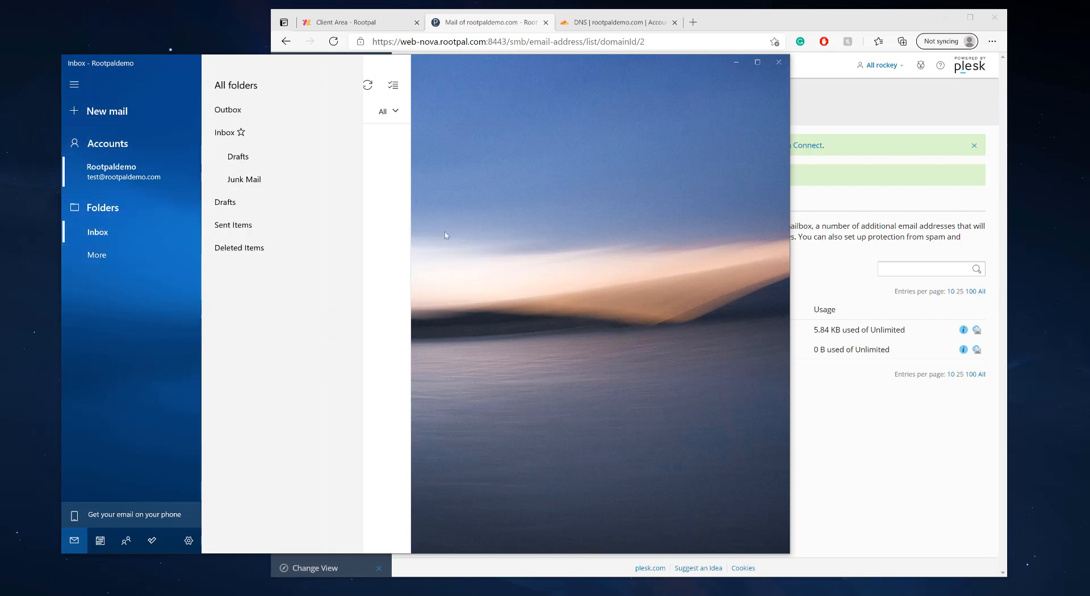
pyautogui.click(109, 233)
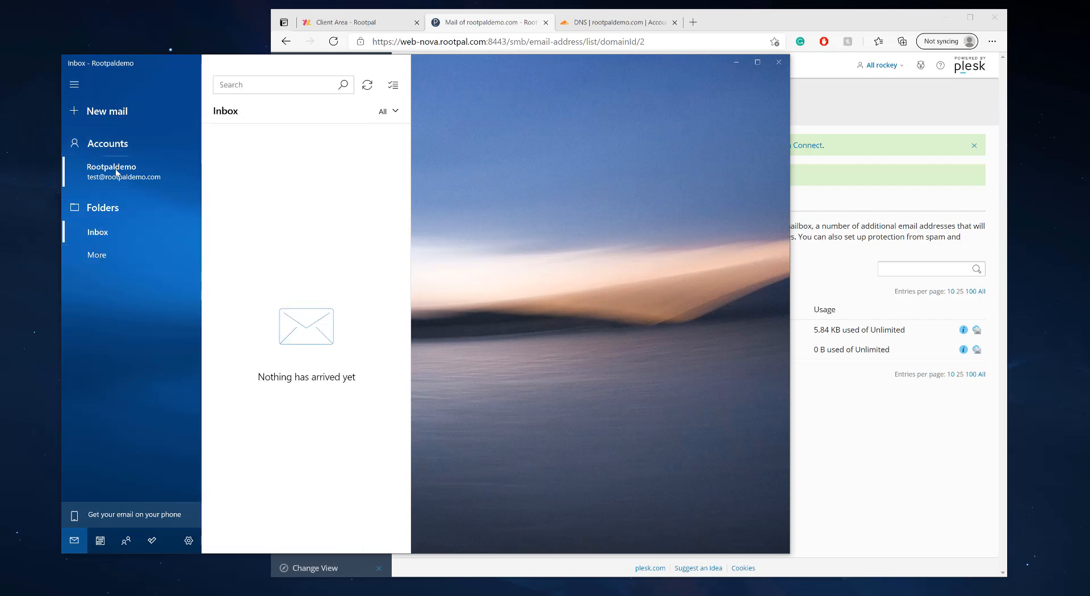
pyautogui.click(73, 84)
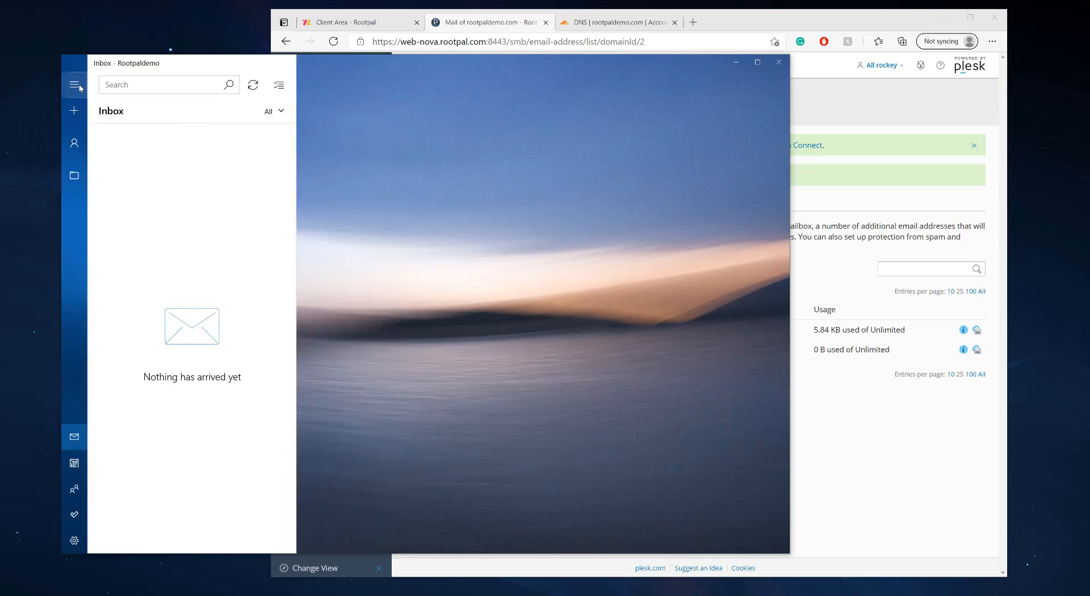
pyautogui.click(74, 84)
# Delete the Rootpaldemo account through Settings > Manage accounts and confirm
pyautogui.click(188, 541)
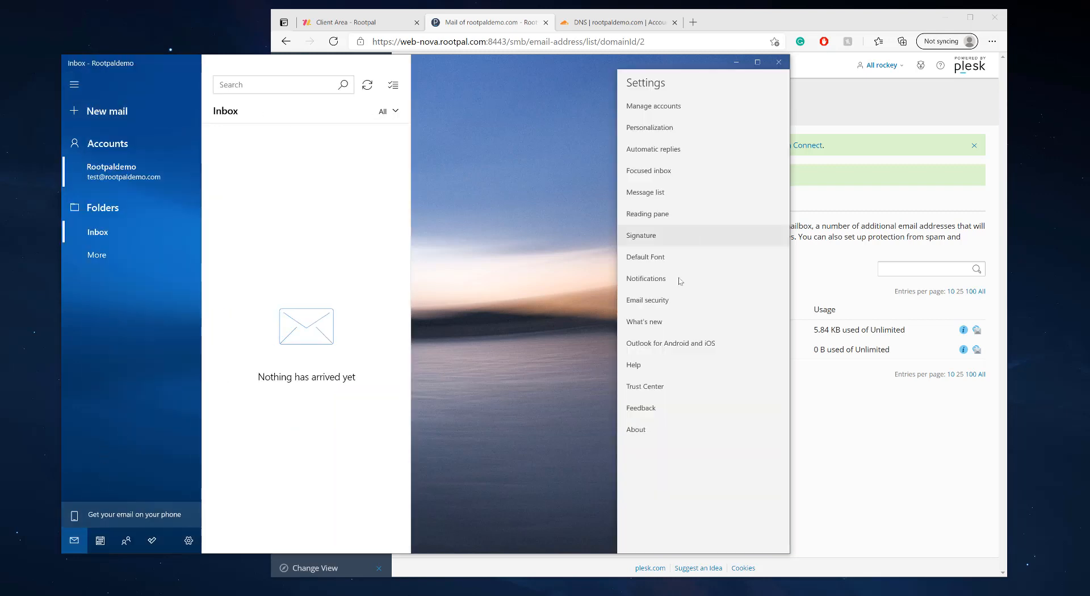
pyautogui.click(669, 113)
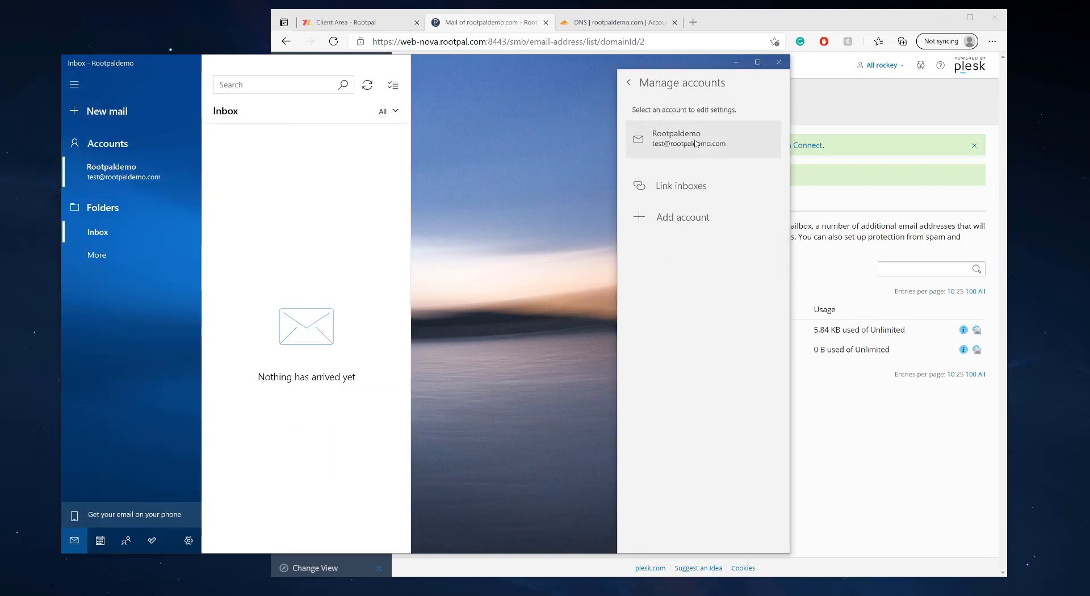
pyautogui.click(696, 143)
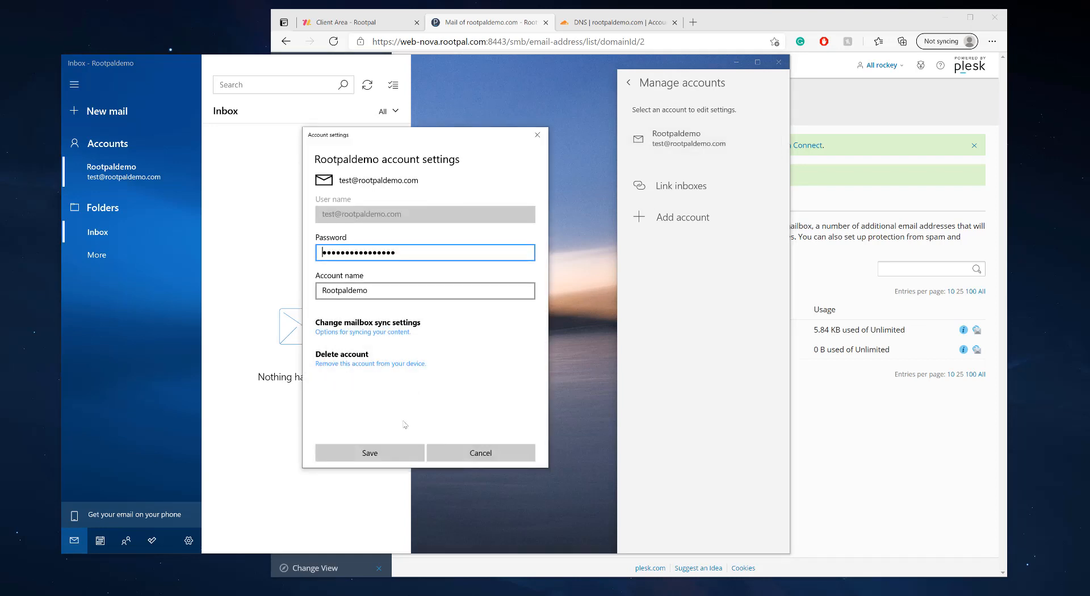
pyautogui.click(361, 369)
pyautogui.click(366, 453)
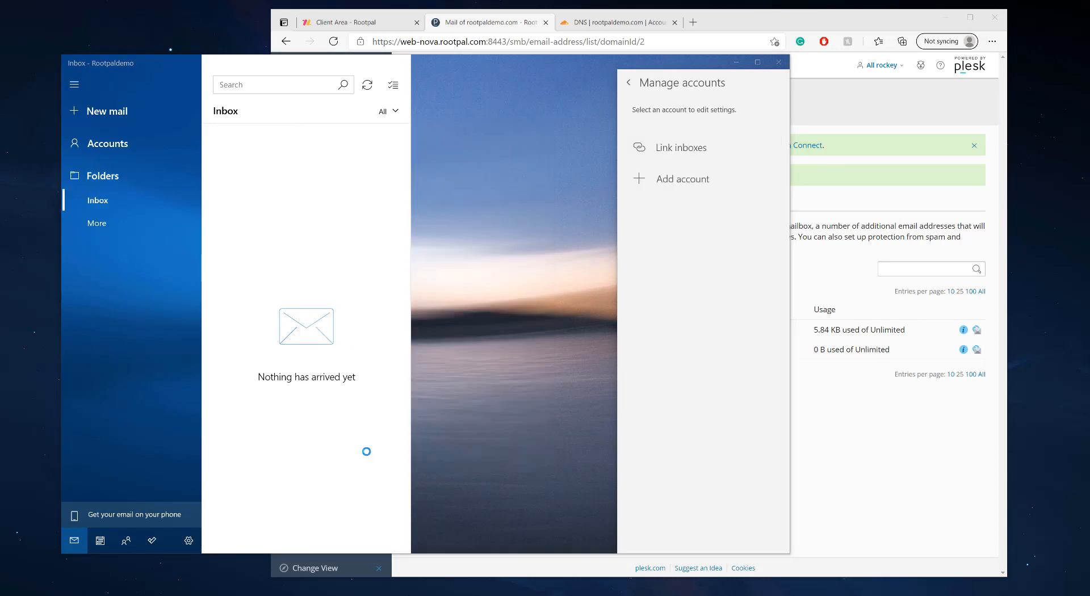
# Start an advanced Internet email (POP/IMAP) account setup and enter the mailbox's e-mail address
pyautogui.click(674, 187)
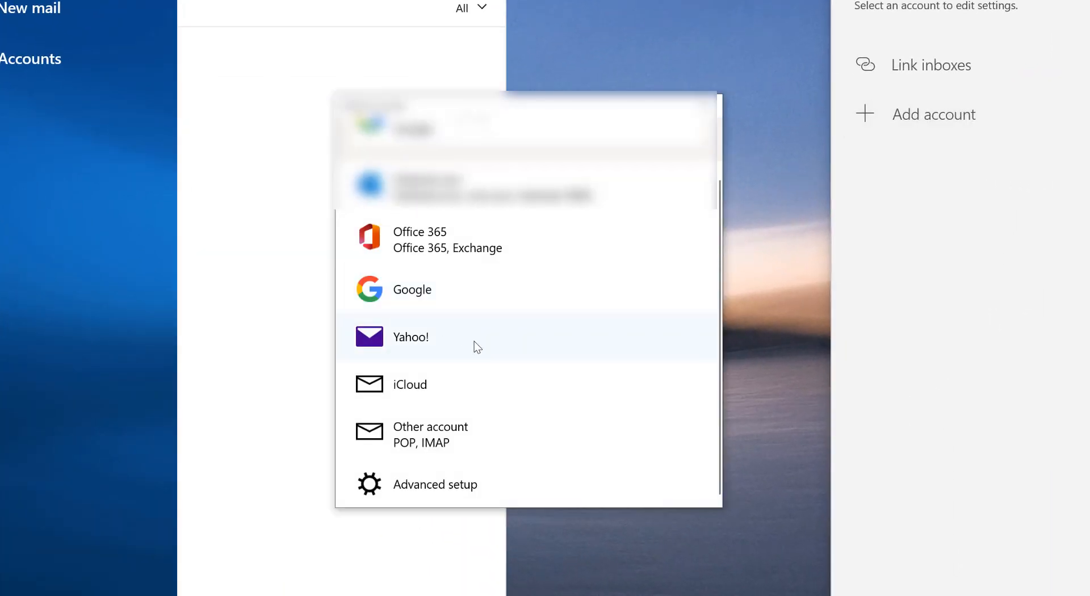
pyautogui.click(420, 484)
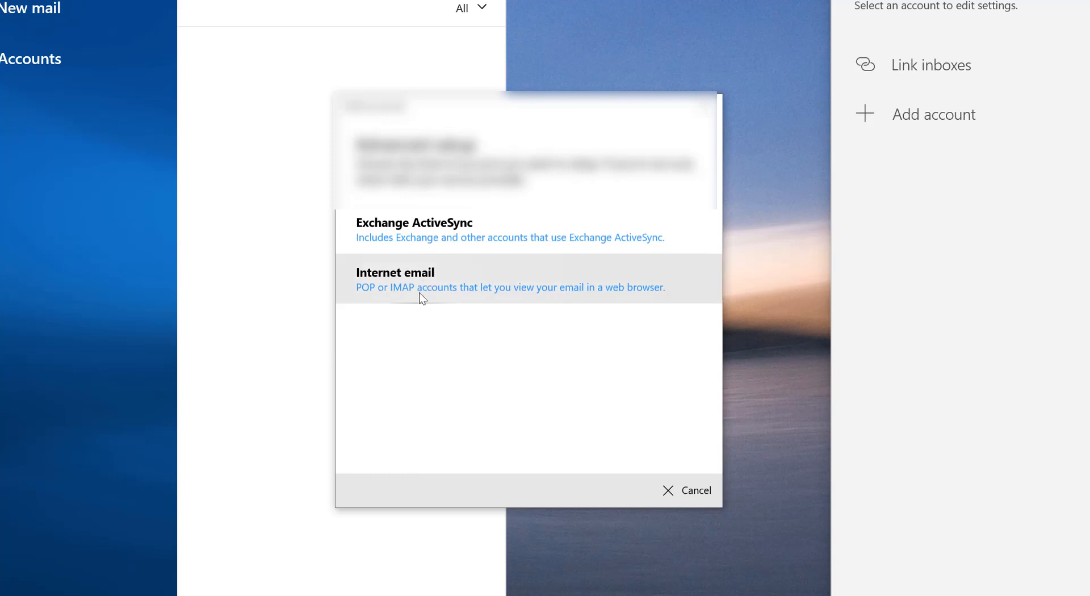
pyautogui.click(422, 298)
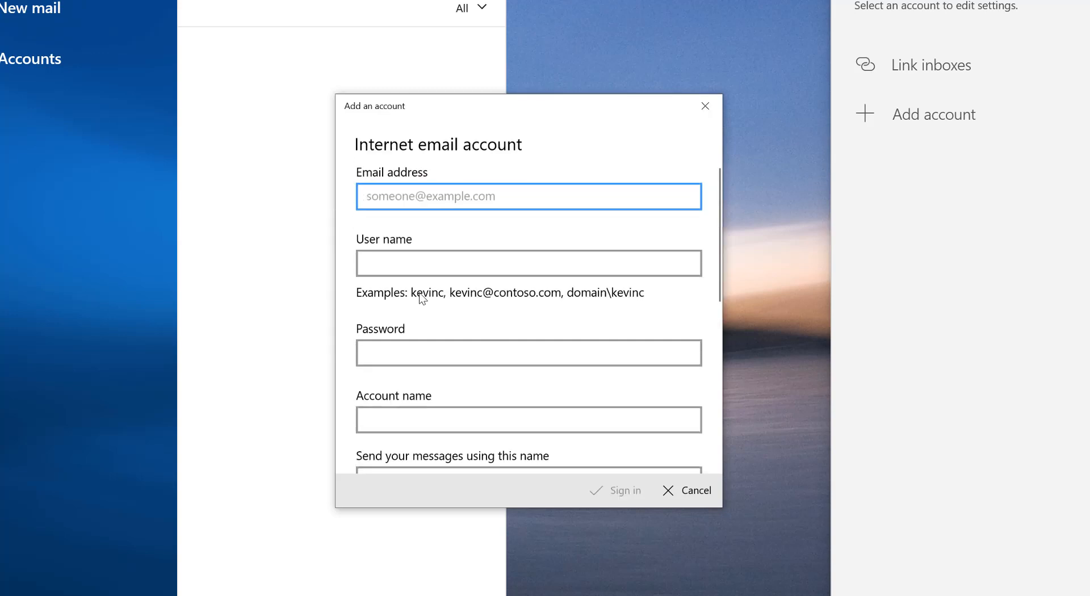
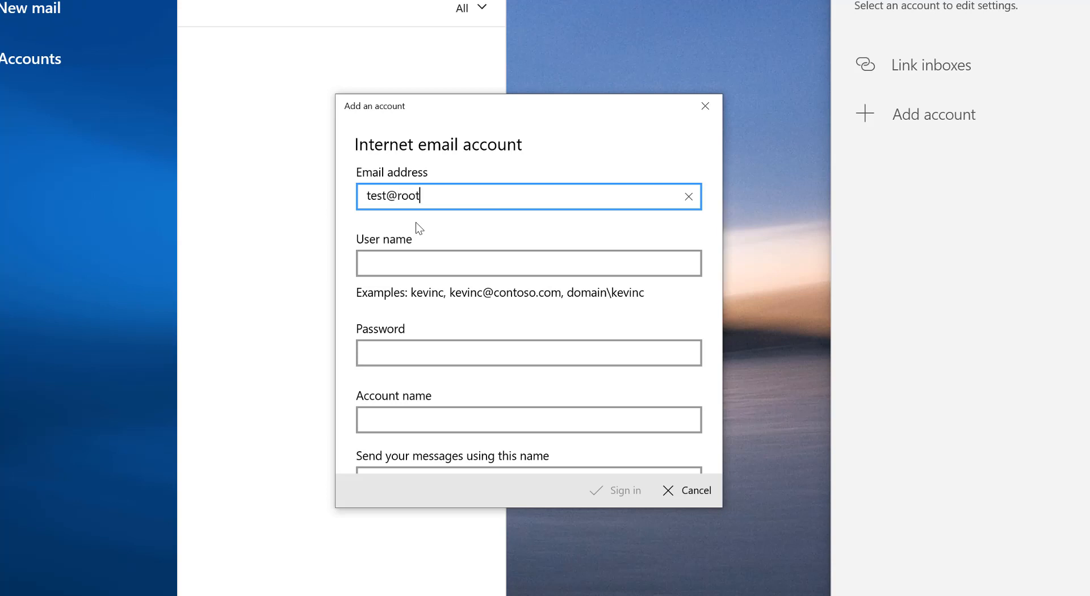
pyautogui.press('Tab')
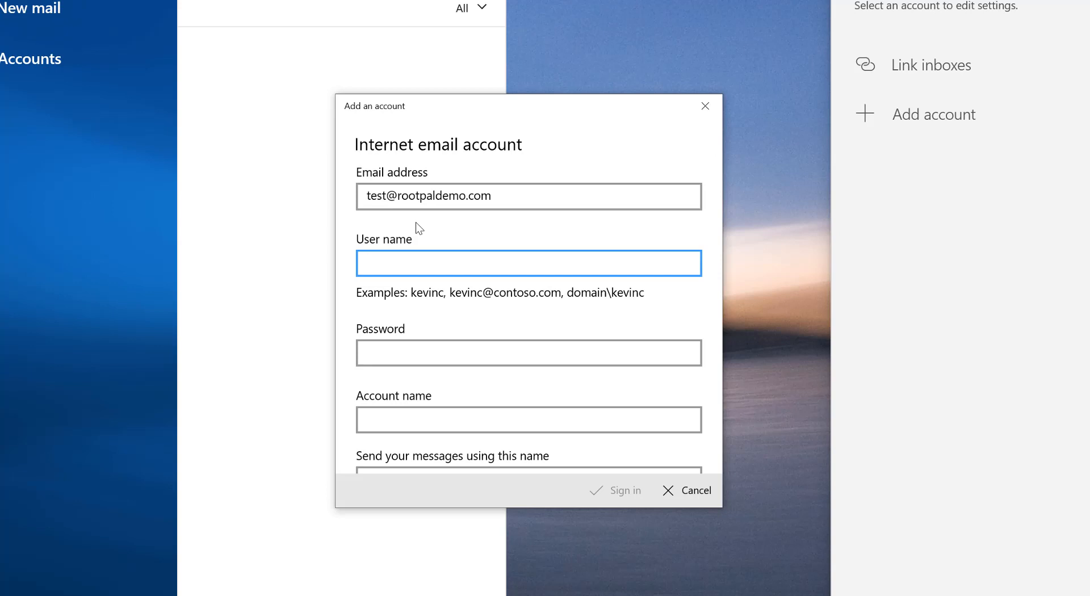
# Fill in the mailbox user name and pasted password, and name the account 'Test Rootpal'
pyautogui.press('Tab')
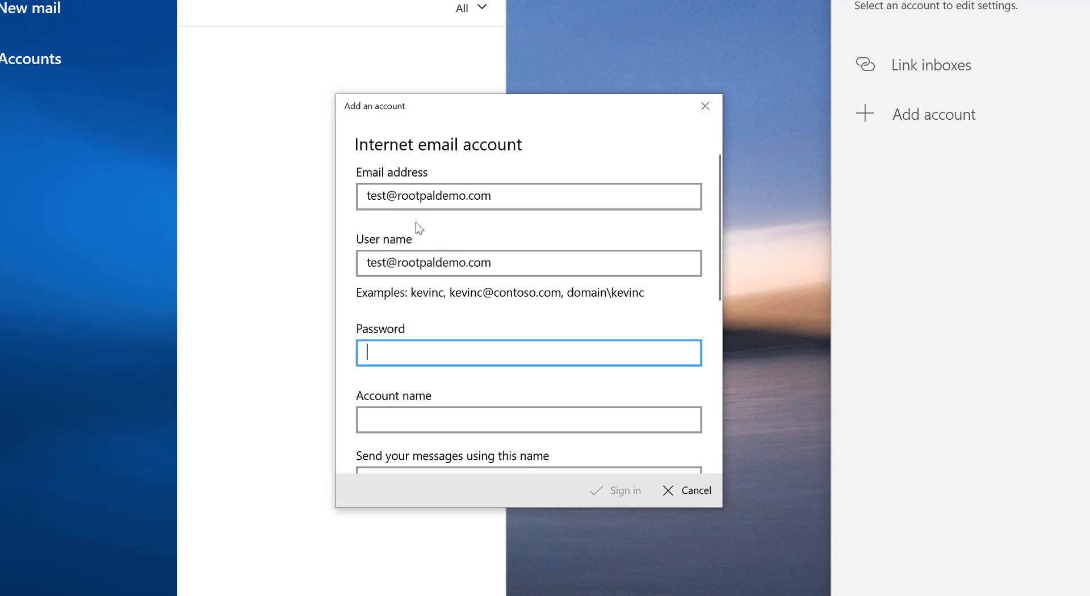
pyautogui.hotkey('ctrl', 'v')
pyautogui.press('Tab')
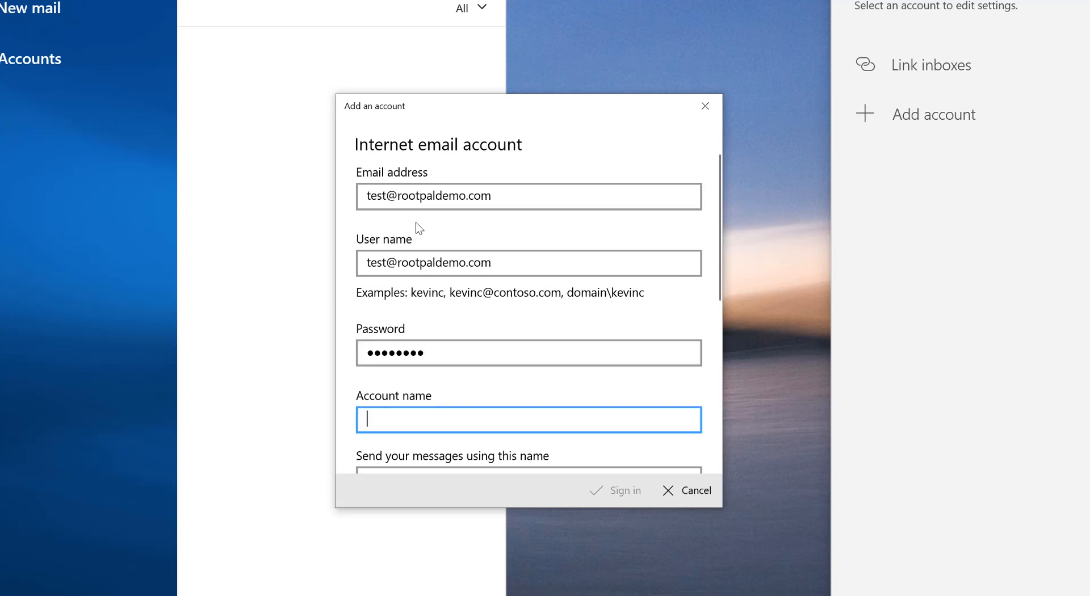
pyautogui.write('Test')
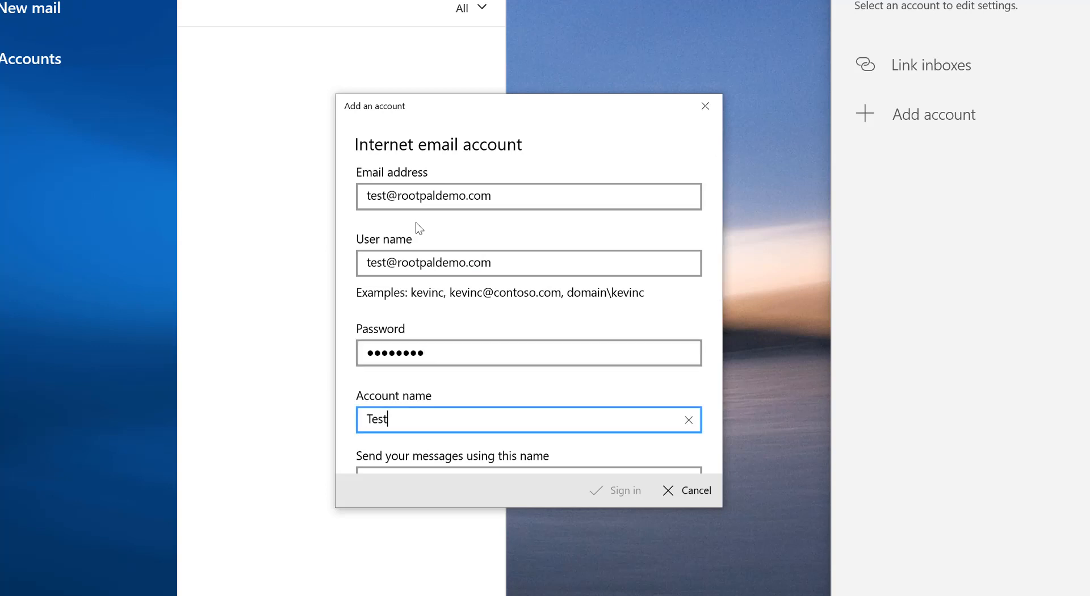
pyautogui.write(' Rootpal')
pyautogui.press('Tab')
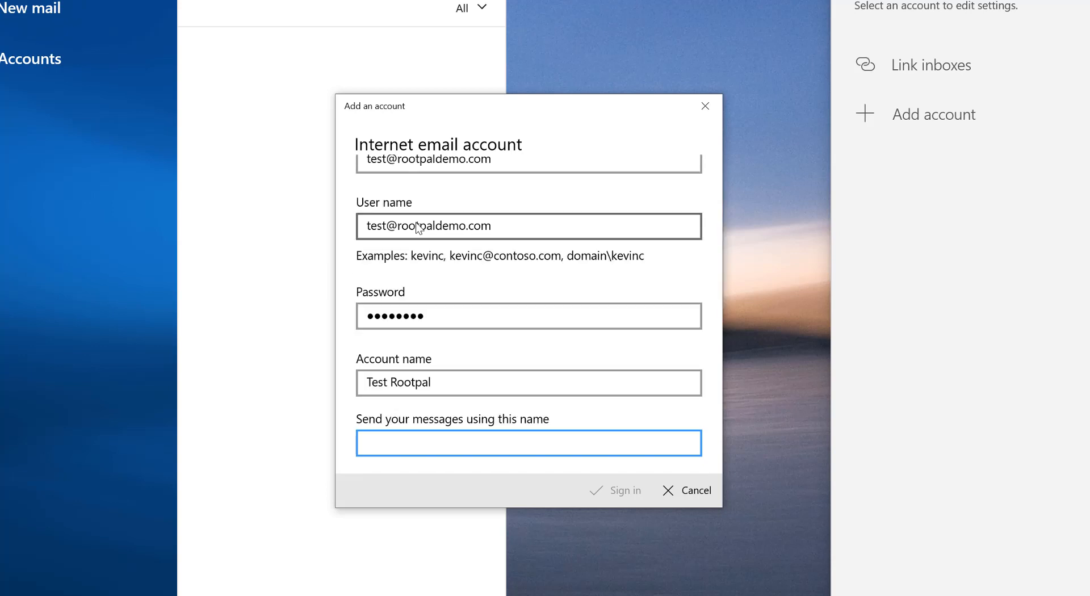
pyautogui.write('Test Rootpal')
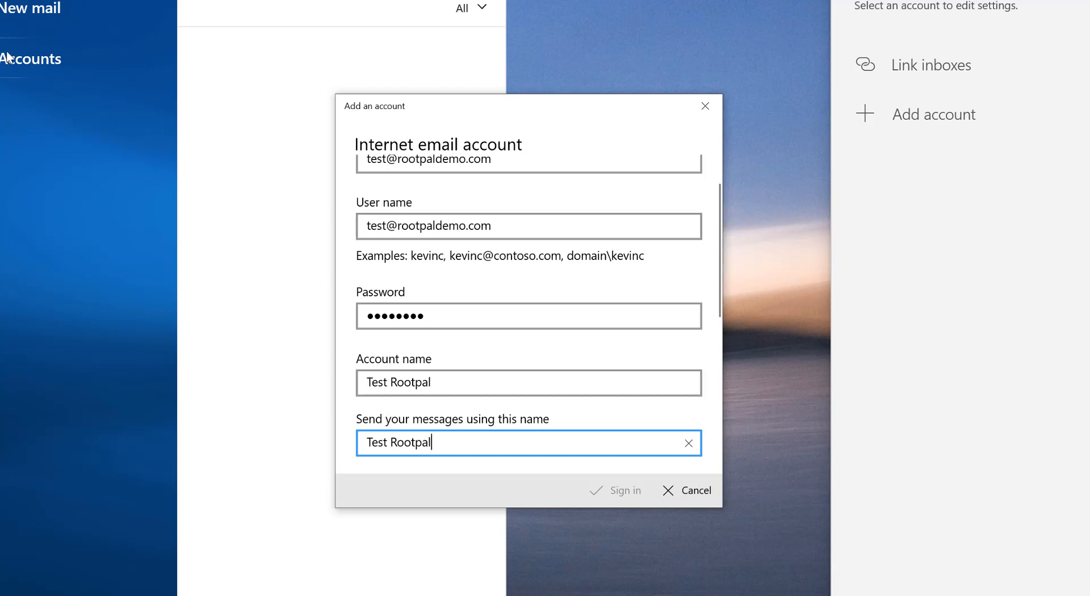
pyautogui.scroll(-5, 607, 429)
# Set the incoming server to mail.rootpaldemo.com with account type IMAP4
pyautogui.click(430, 272)
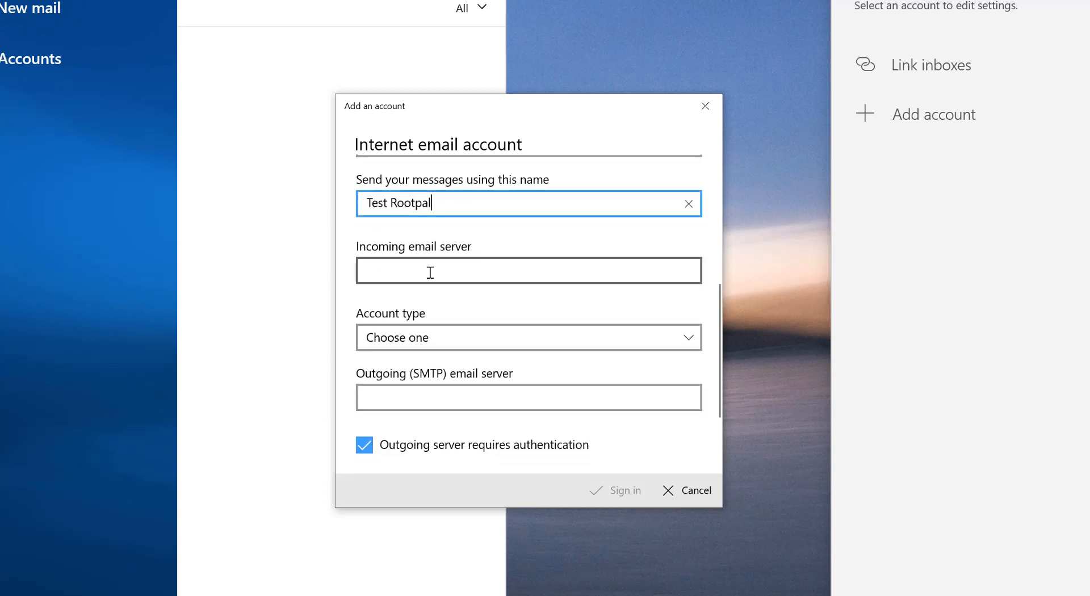
pyautogui.write('mai')
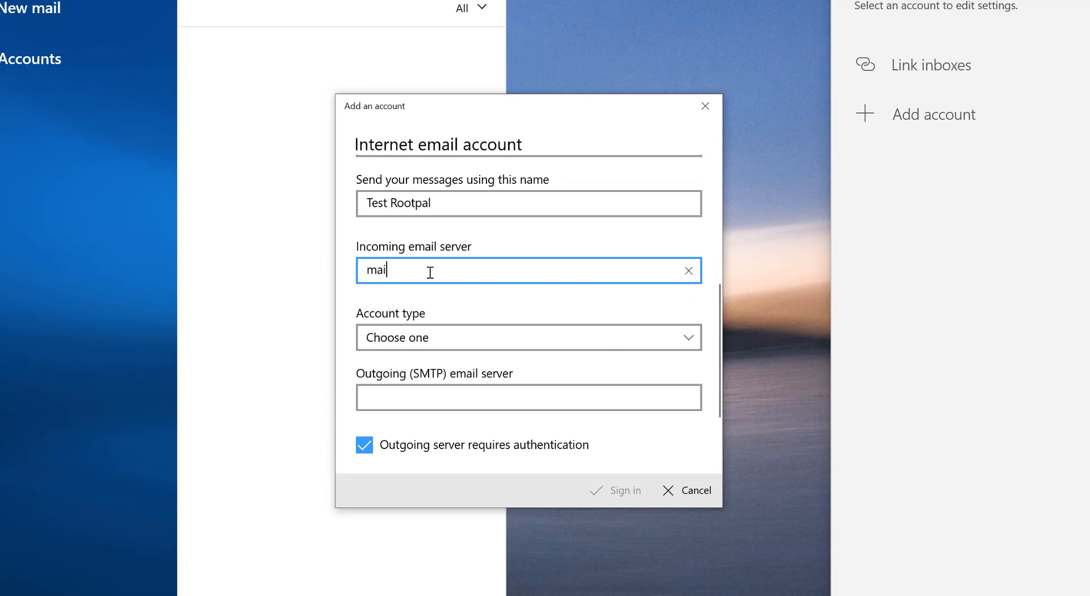
pyautogui.write('l.rootpaldemo.com')
pyautogui.click(397, 337)
pyautogui.click(397, 336)
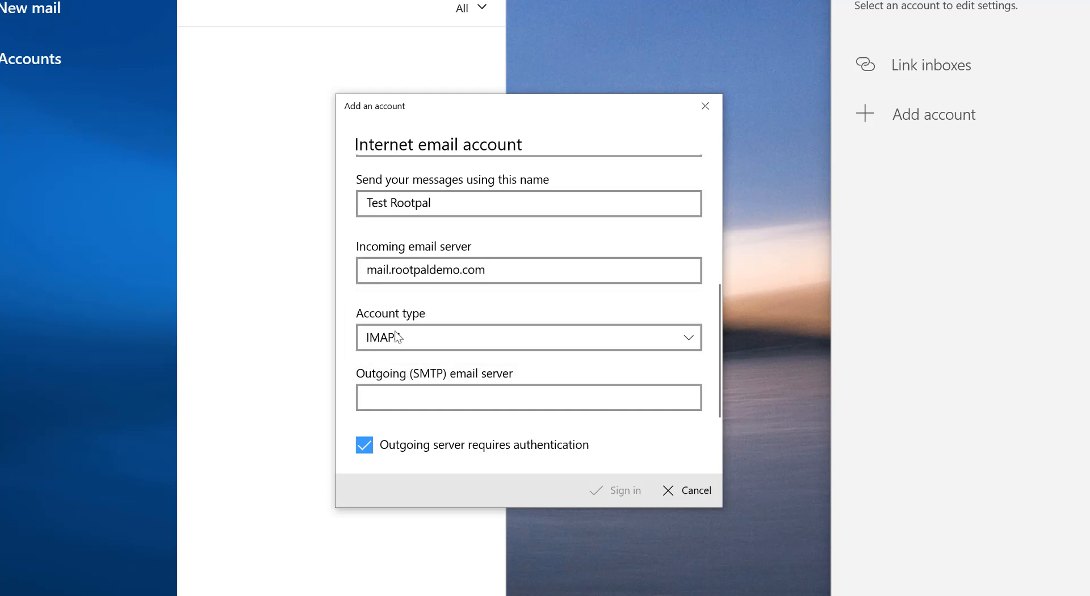
# Set the outgoing SMTP server to mail.rootpaldemo.com and check the SSL and authentication options
pyautogui.click(411, 400)
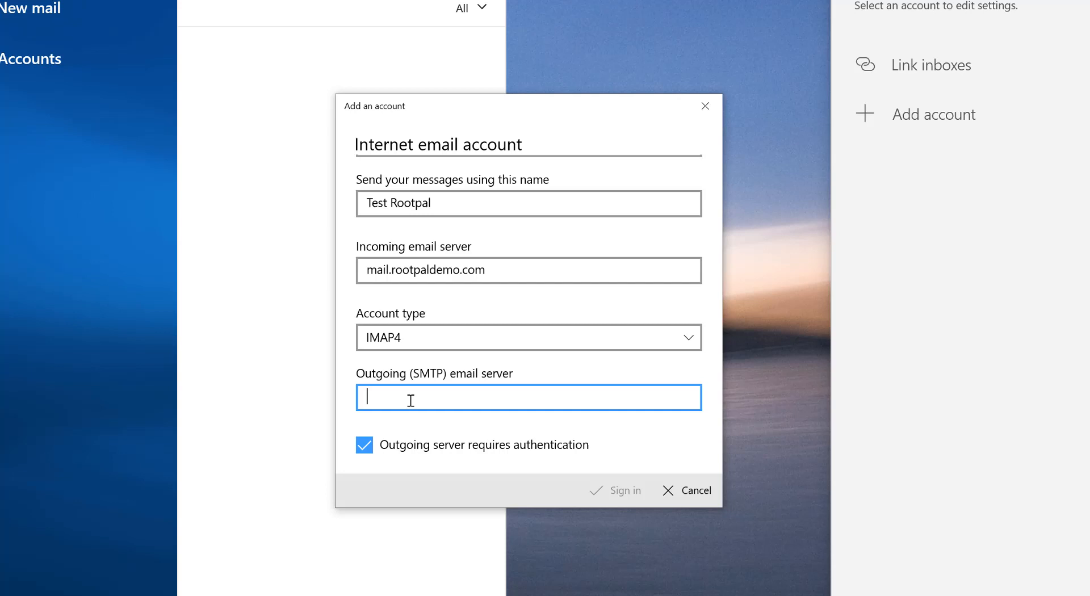
pyautogui.write('mail.rootpaldemo.com')
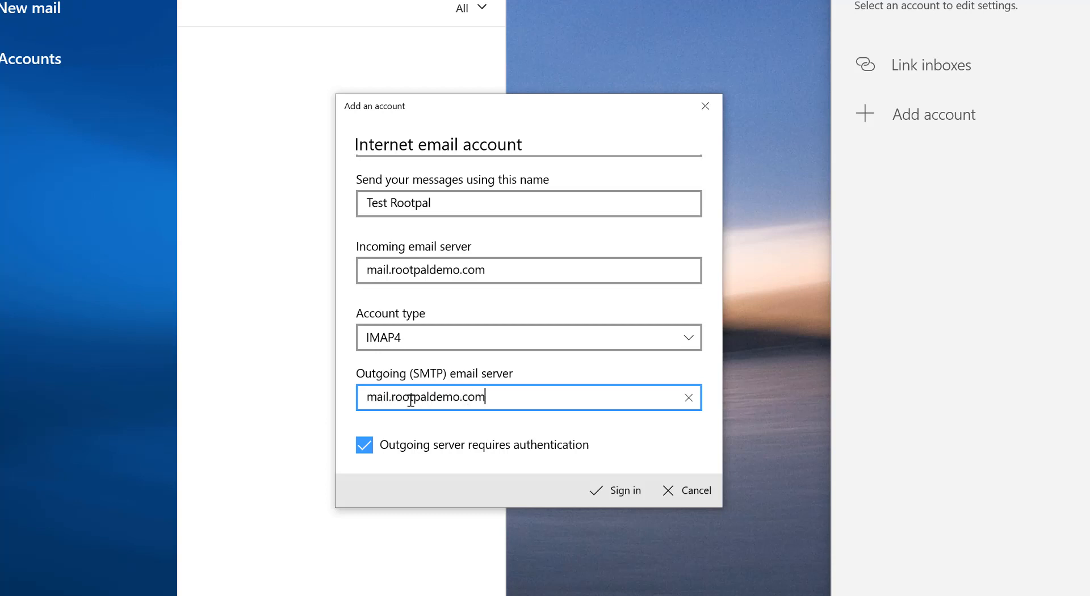
pyautogui.scroll(-2, 585, 380)
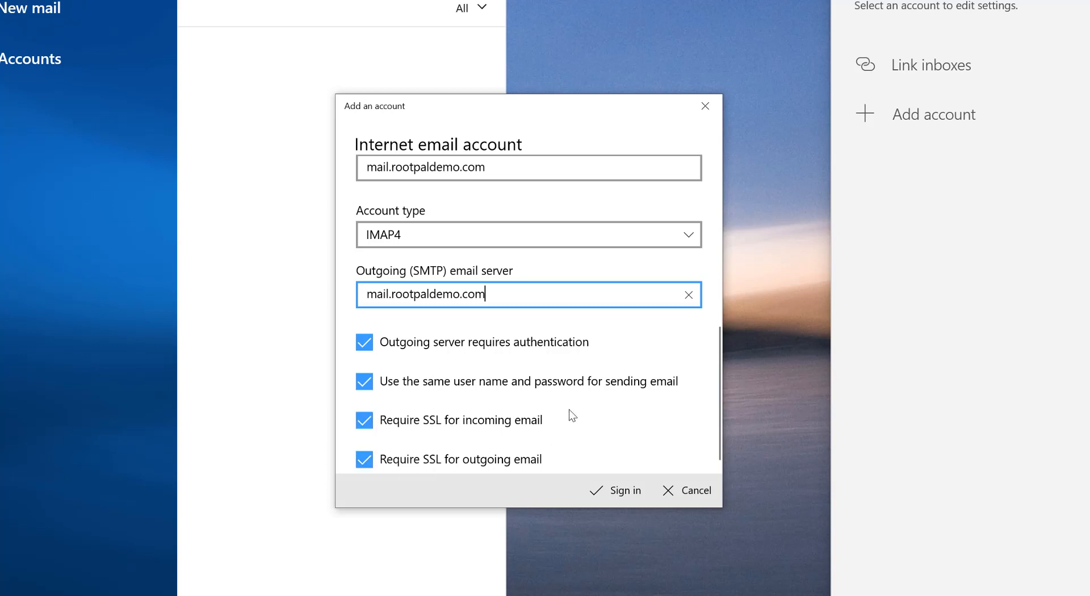
pyautogui.scroll(1, 509, 387)
pyautogui.scroll(10, 509, 387)
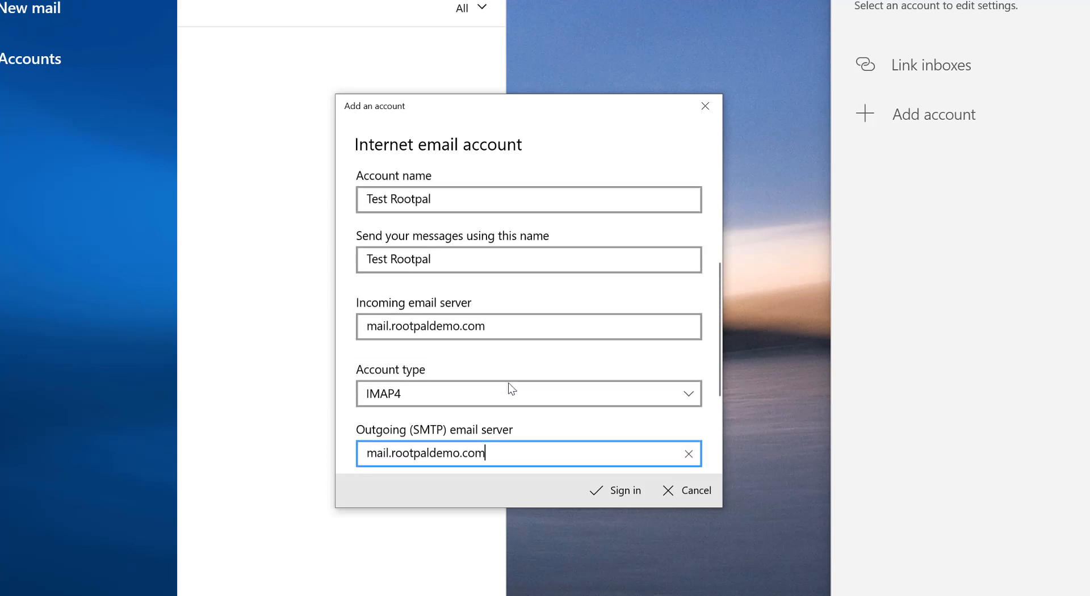
pyautogui.scroll(-12, 509, 443)
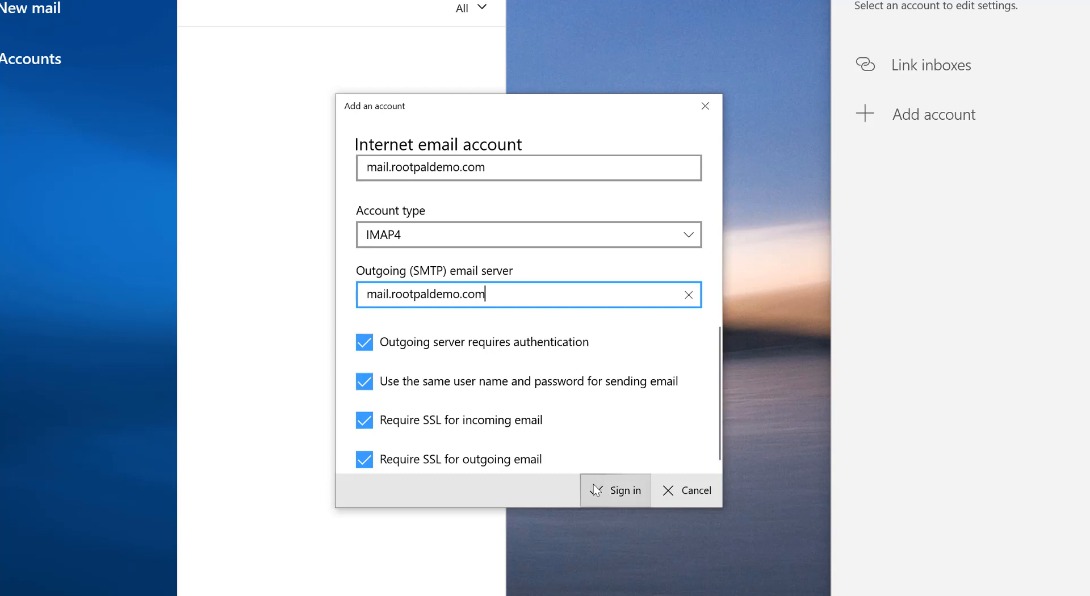
# Sign in to finish the Test Rootpal account, read its 'test' inbox message, then return to Cloudflare DNS
pyautogui.click(609, 494)
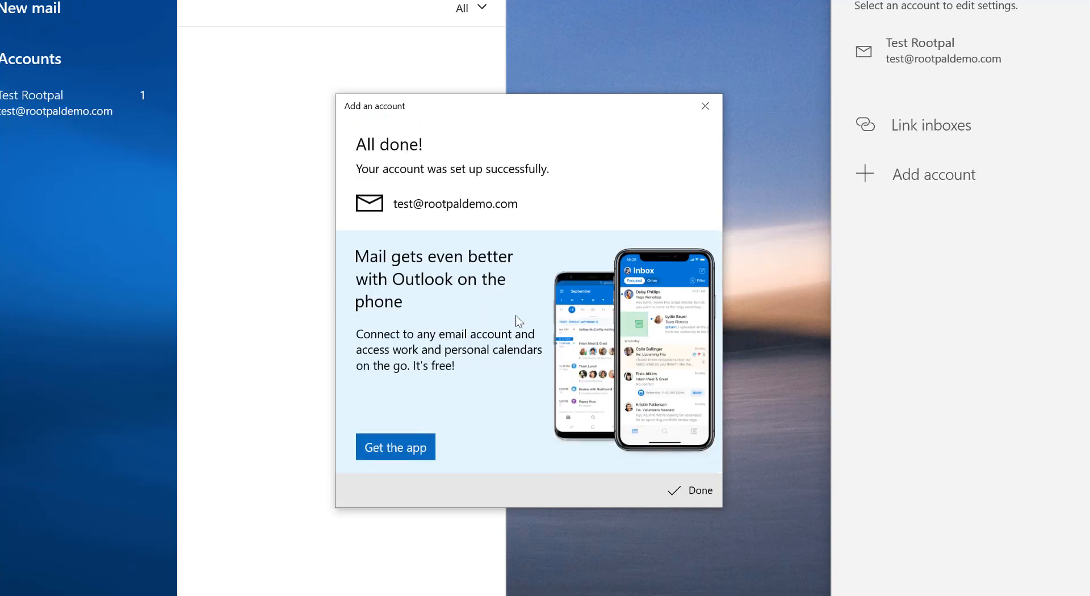
pyautogui.click(697, 491)
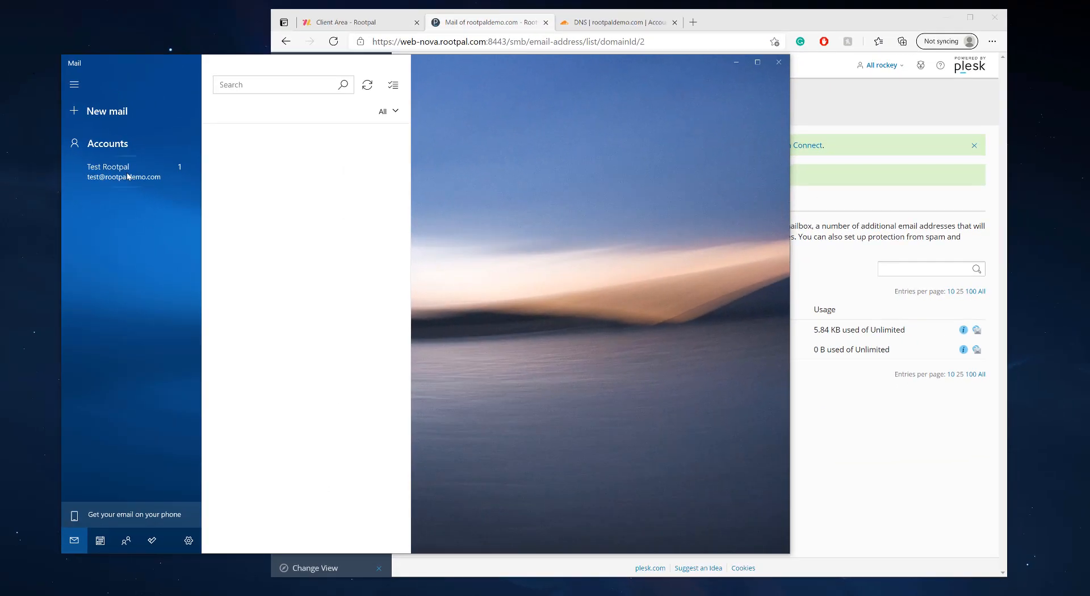
pyautogui.click(71, 156)
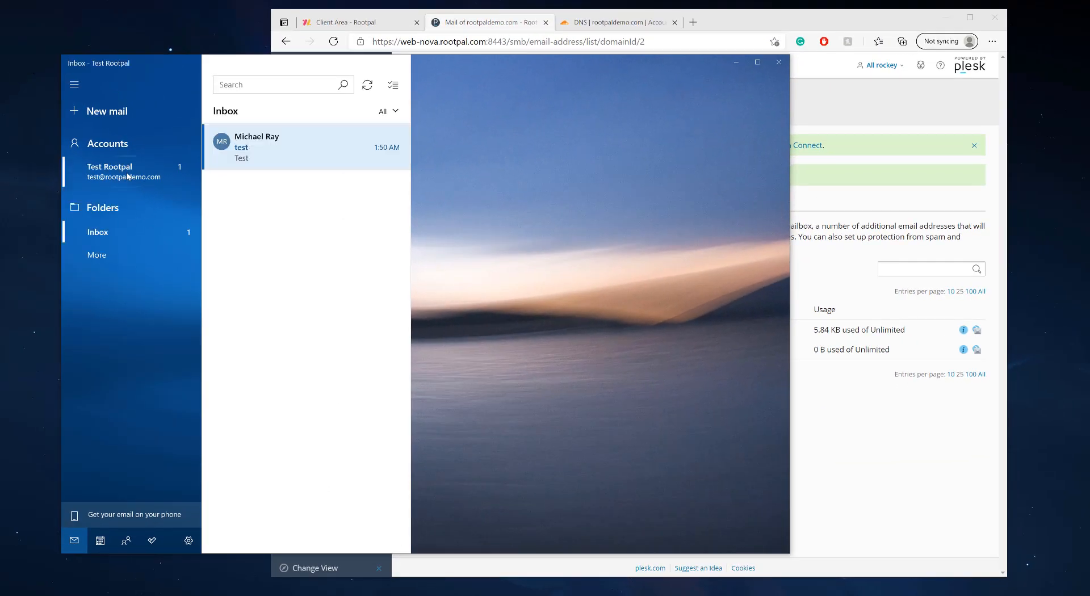
pyautogui.click(301, 151)
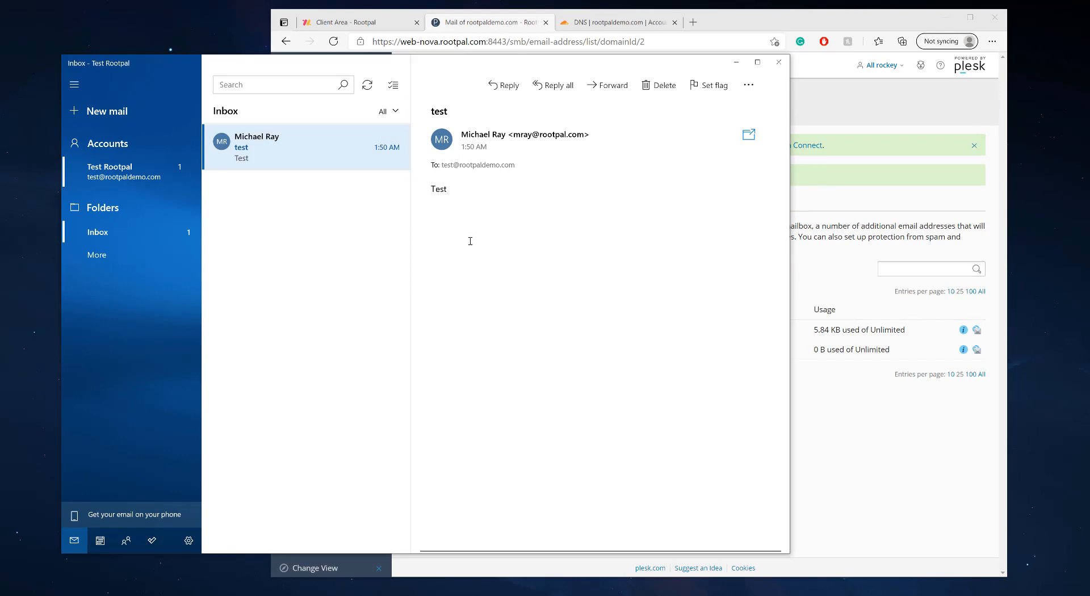
pyautogui.click(629, 24)
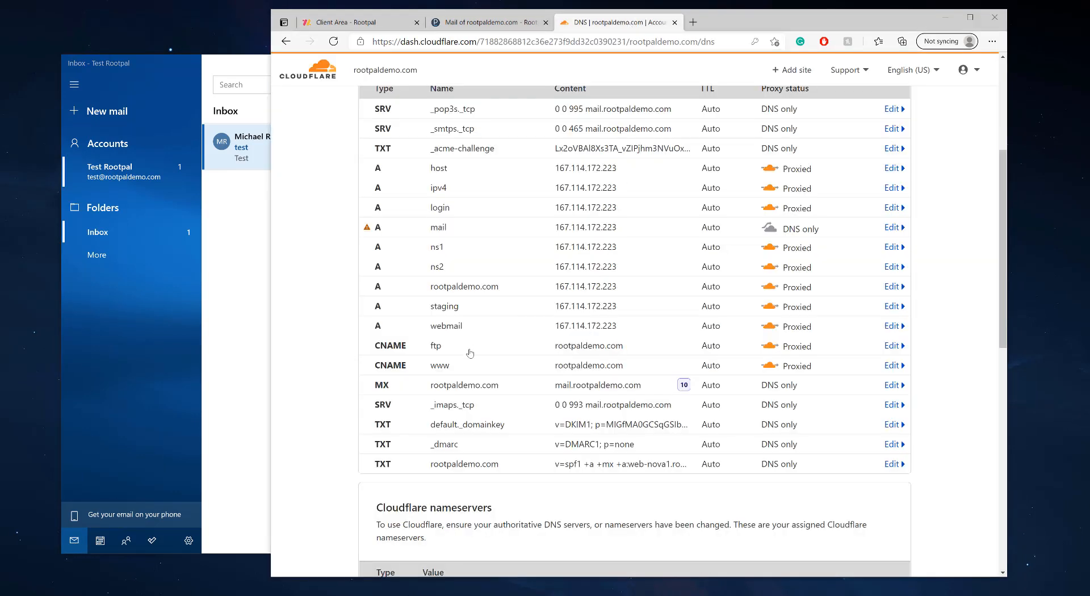
pyautogui.scroll(2, 484, 237)
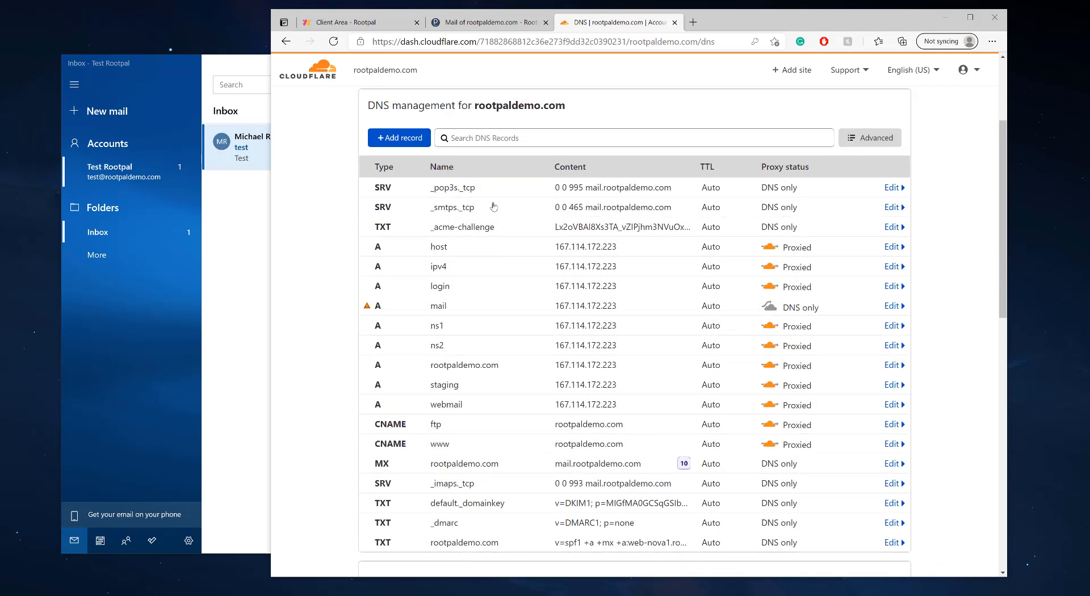
pyautogui.scroll(-3, 493, 207)
pyautogui.scroll(2, 492, 205)
pyautogui.scroll(1, 491, 206)
pyautogui.click(483, 19)
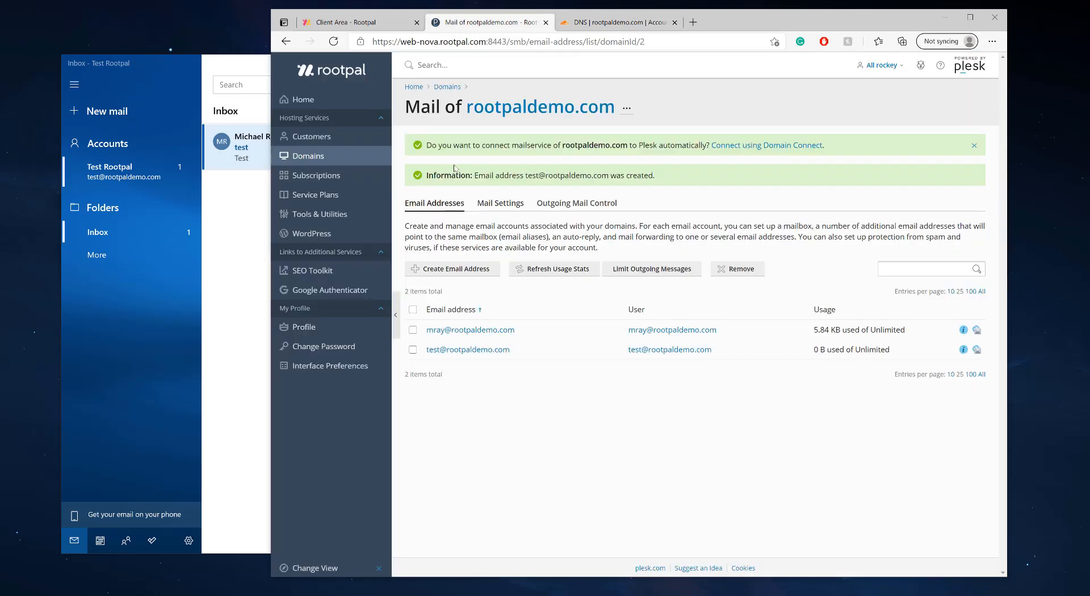
pyautogui.click(605, 23)
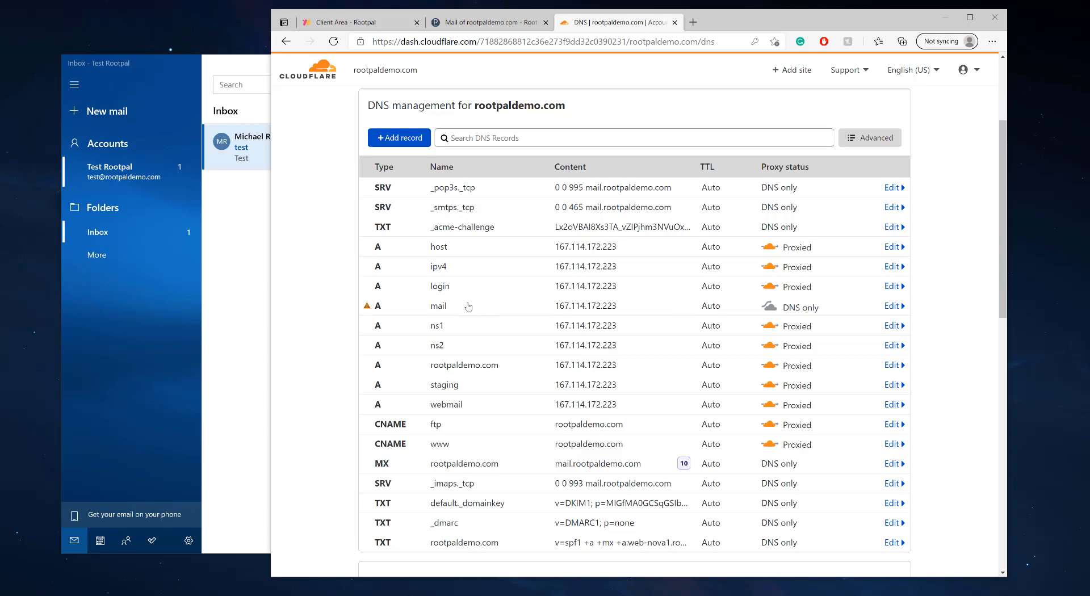
pyautogui.scroll(2, 468, 307)
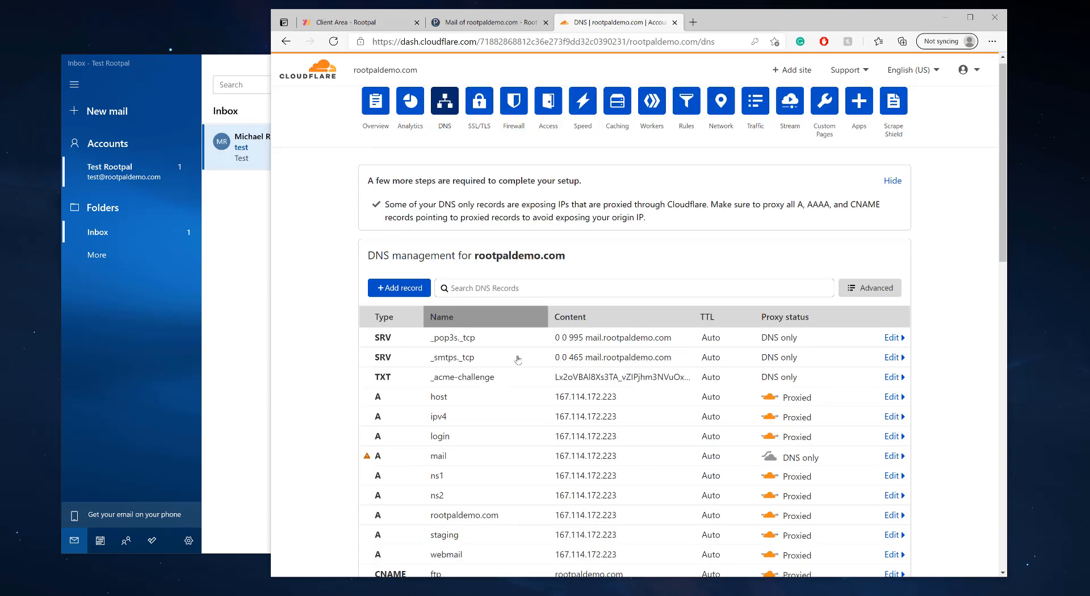
pyautogui.scroll(-7, 511, 350)
pyautogui.scroll(-5, 511, 351)
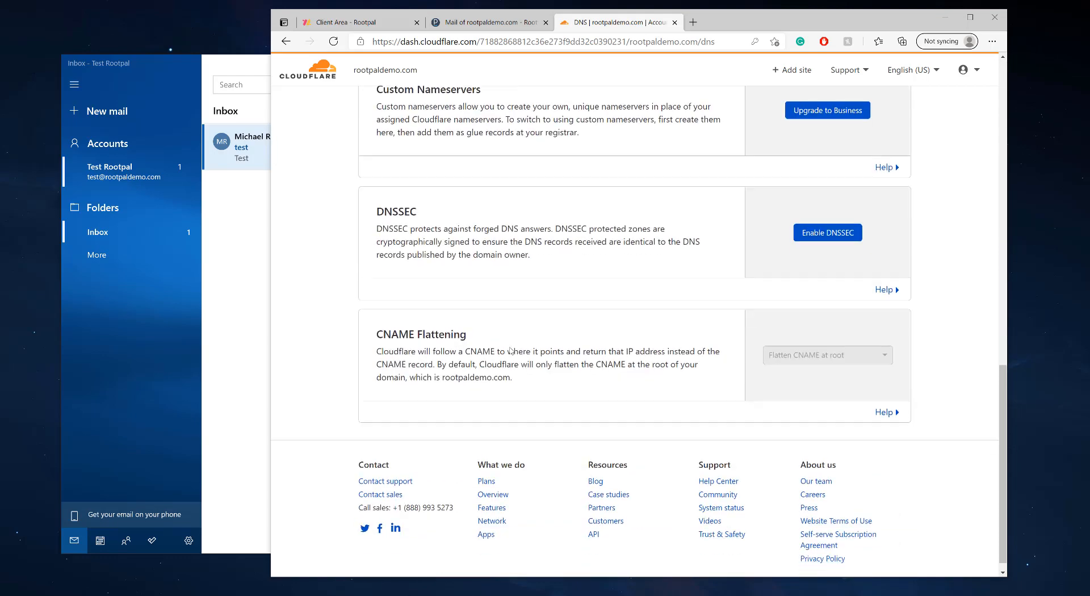
pyautogui.scroll(12, 511, 348)
pyautogui.scroll(-3, 506, 341)
pyautogui.scroll(-2, 507, 341)
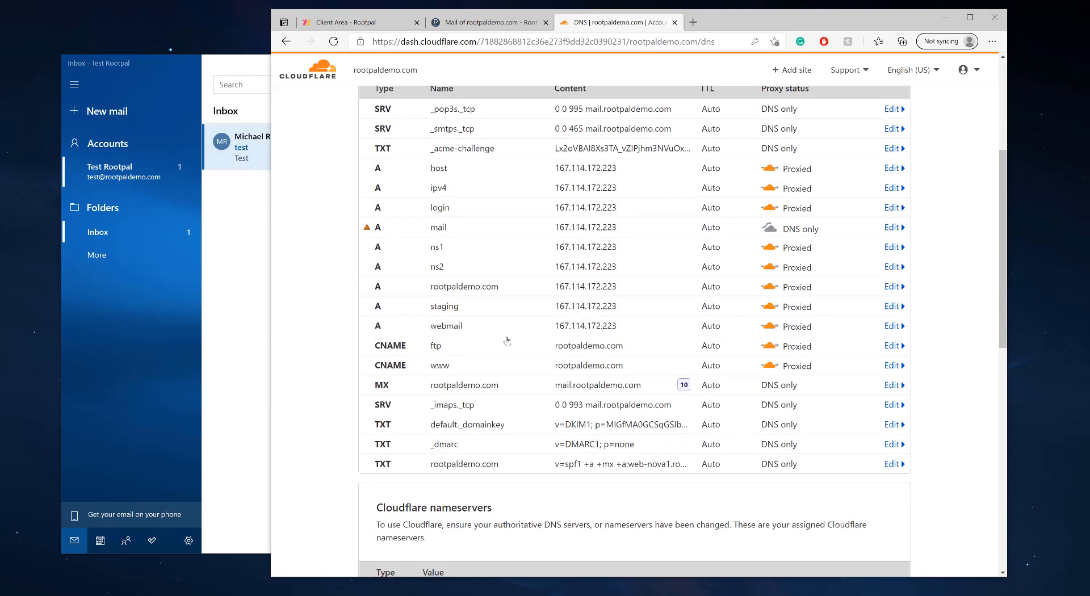
pyautogui.scroll(3, 557, 372)
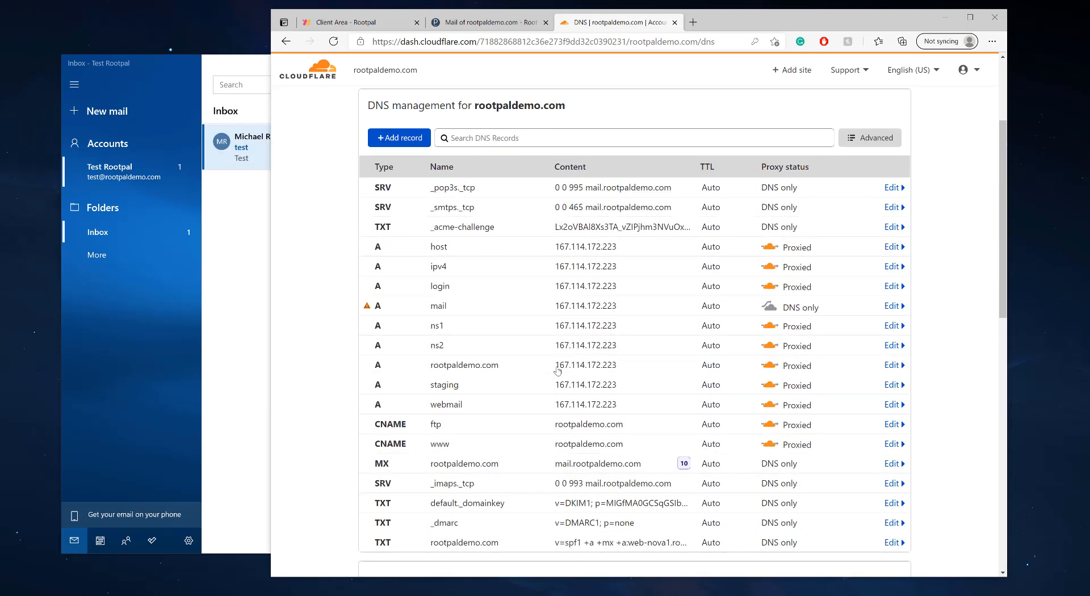